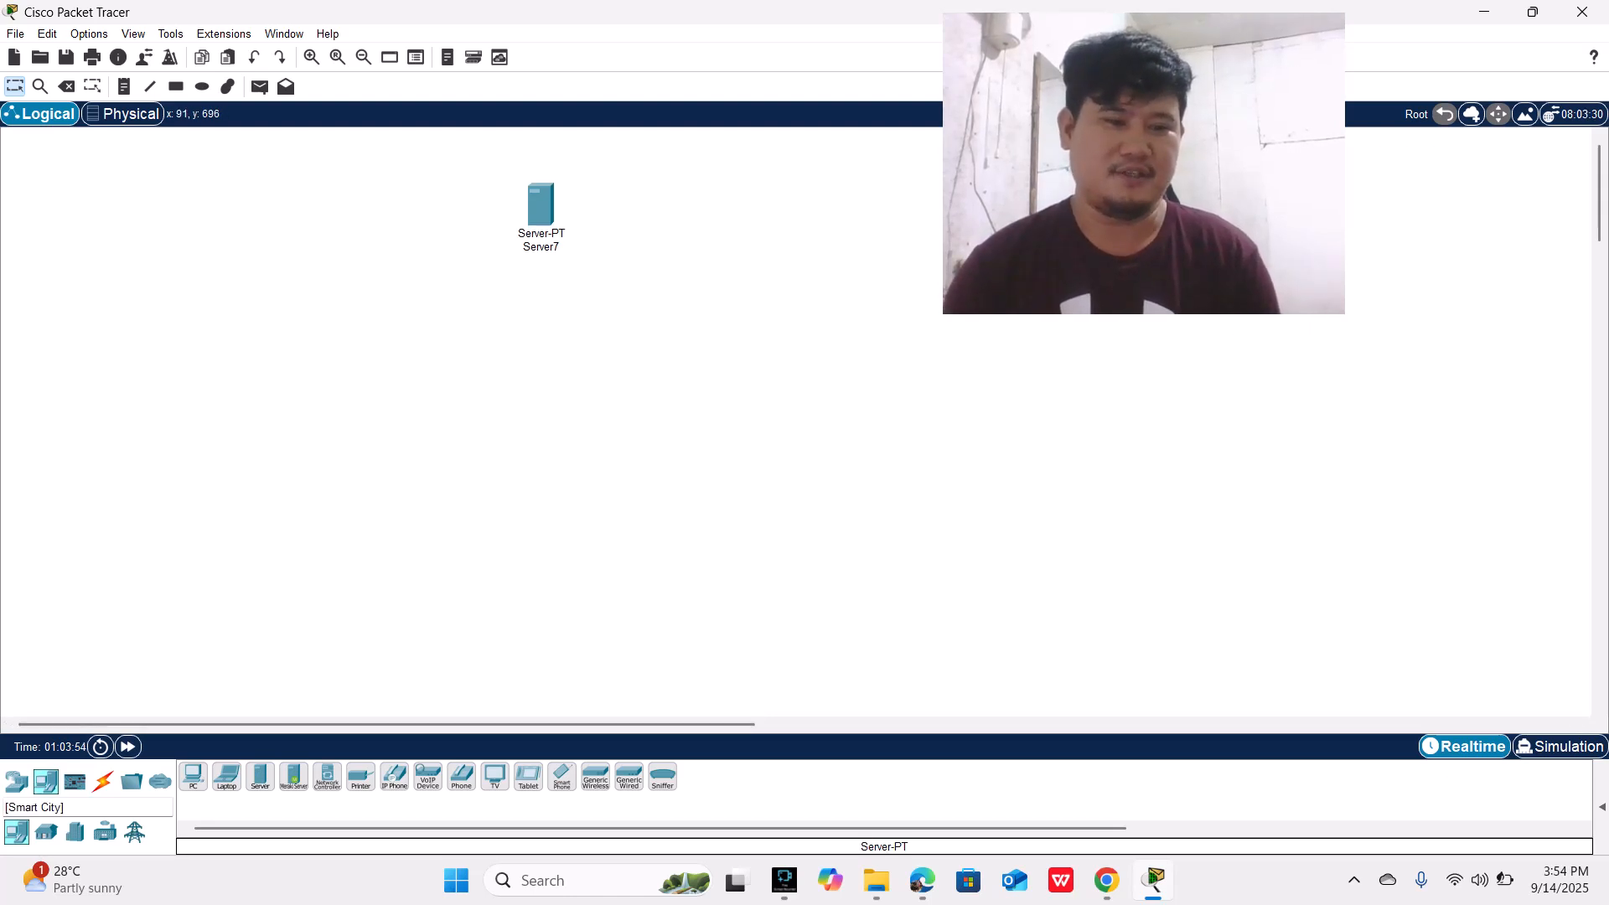
# Step: Place a PT-Hub in the workspace below the server
pyautogui.click(46, 832)
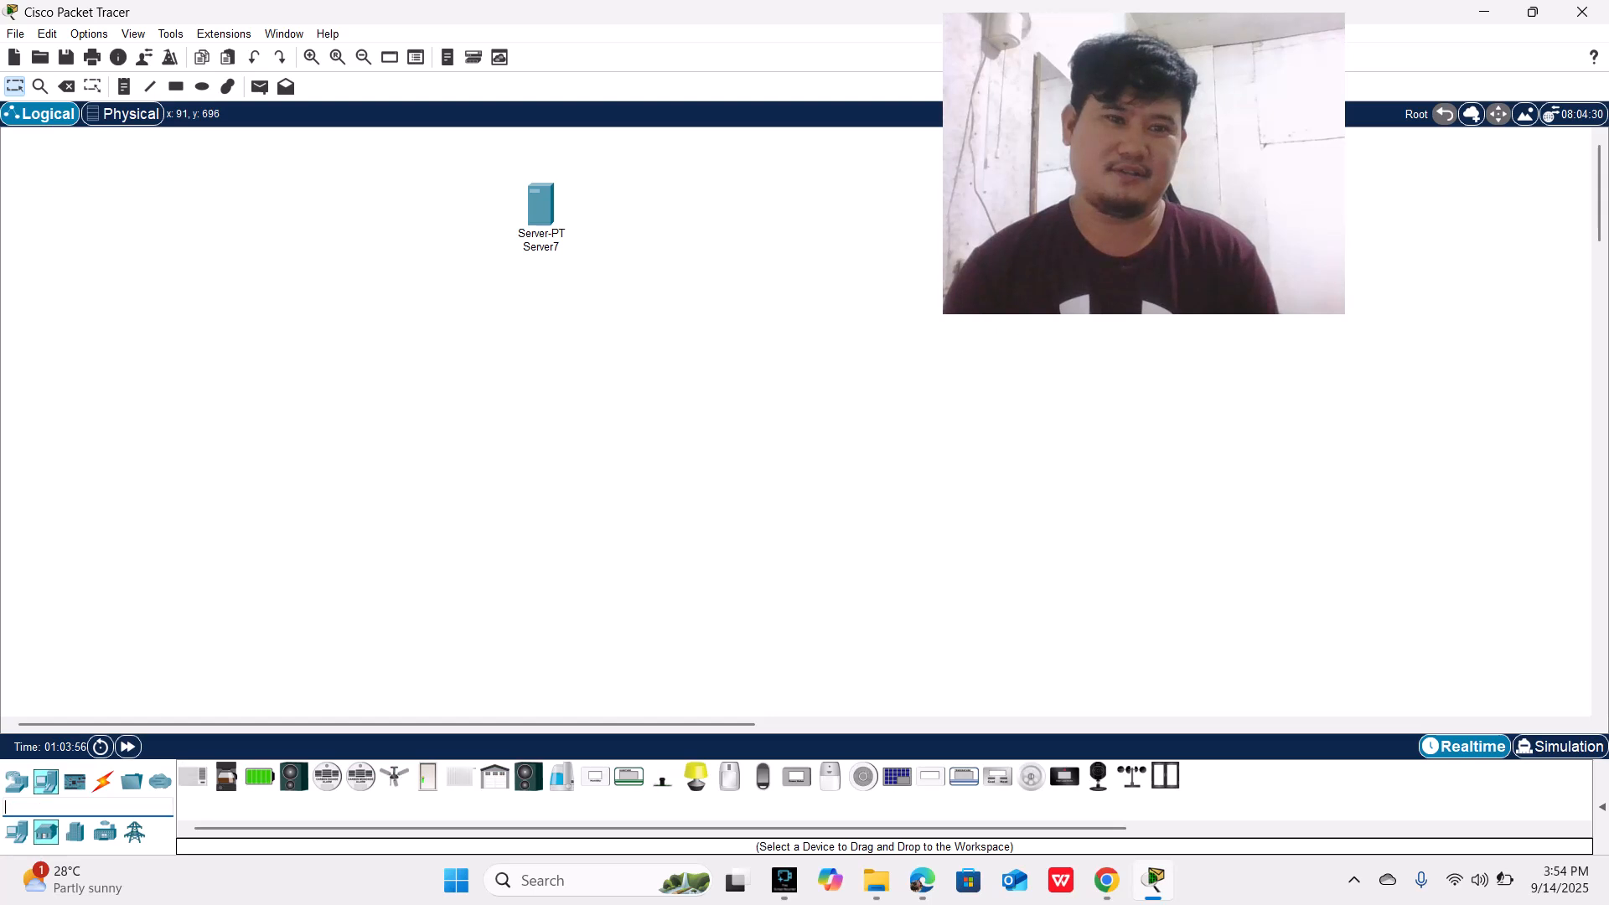
pyautogui.click(75, 832)
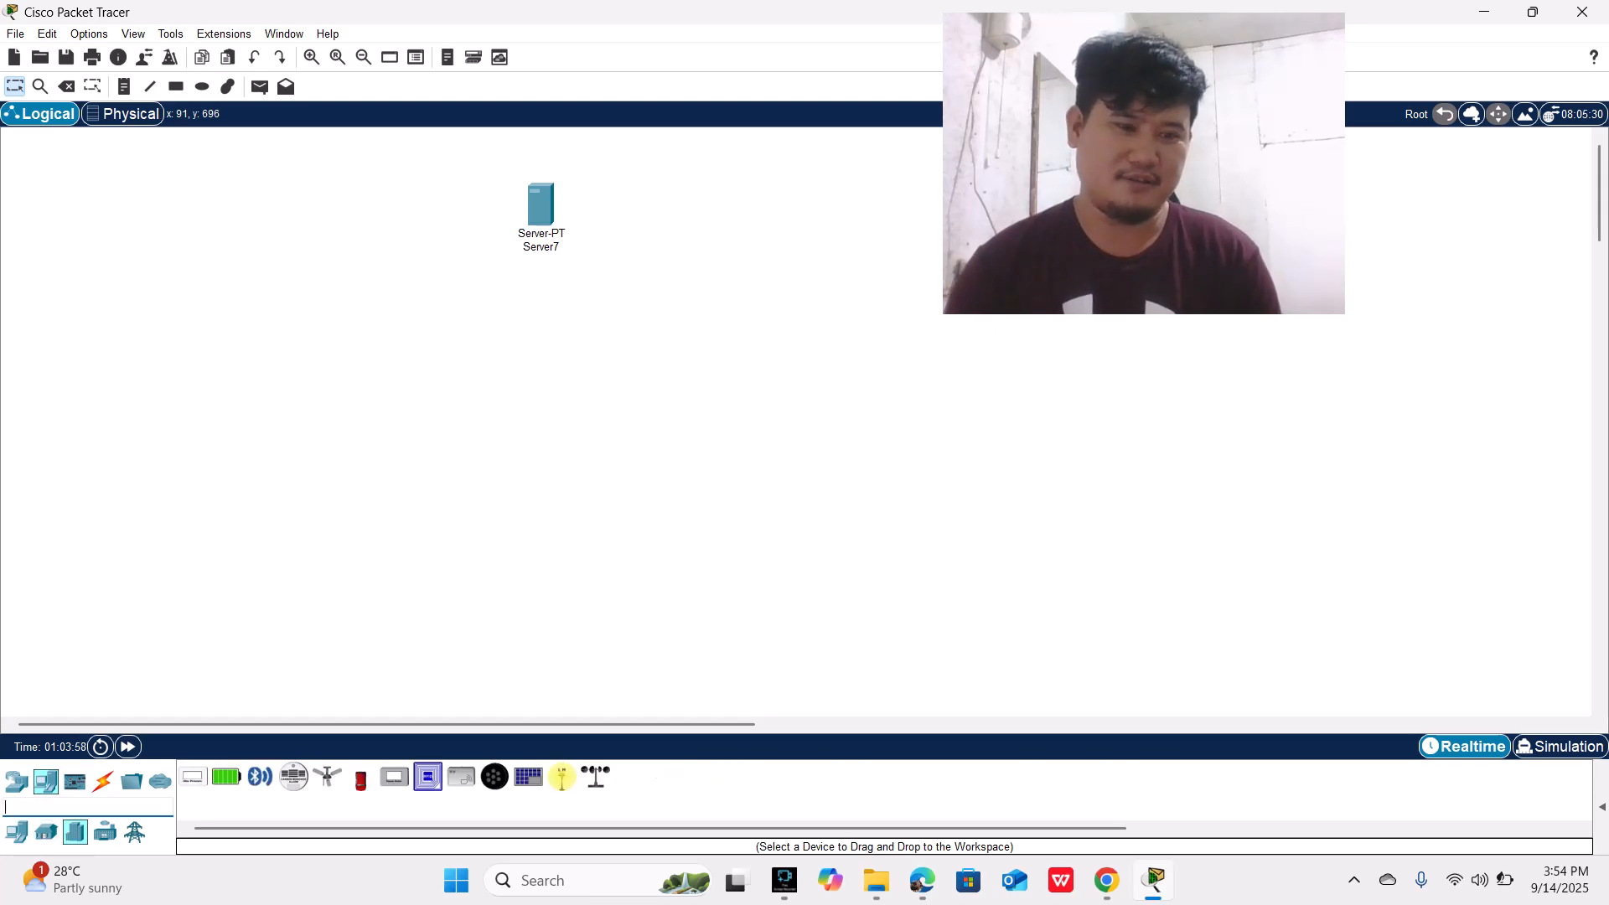
pyautogui.click(16, 781)
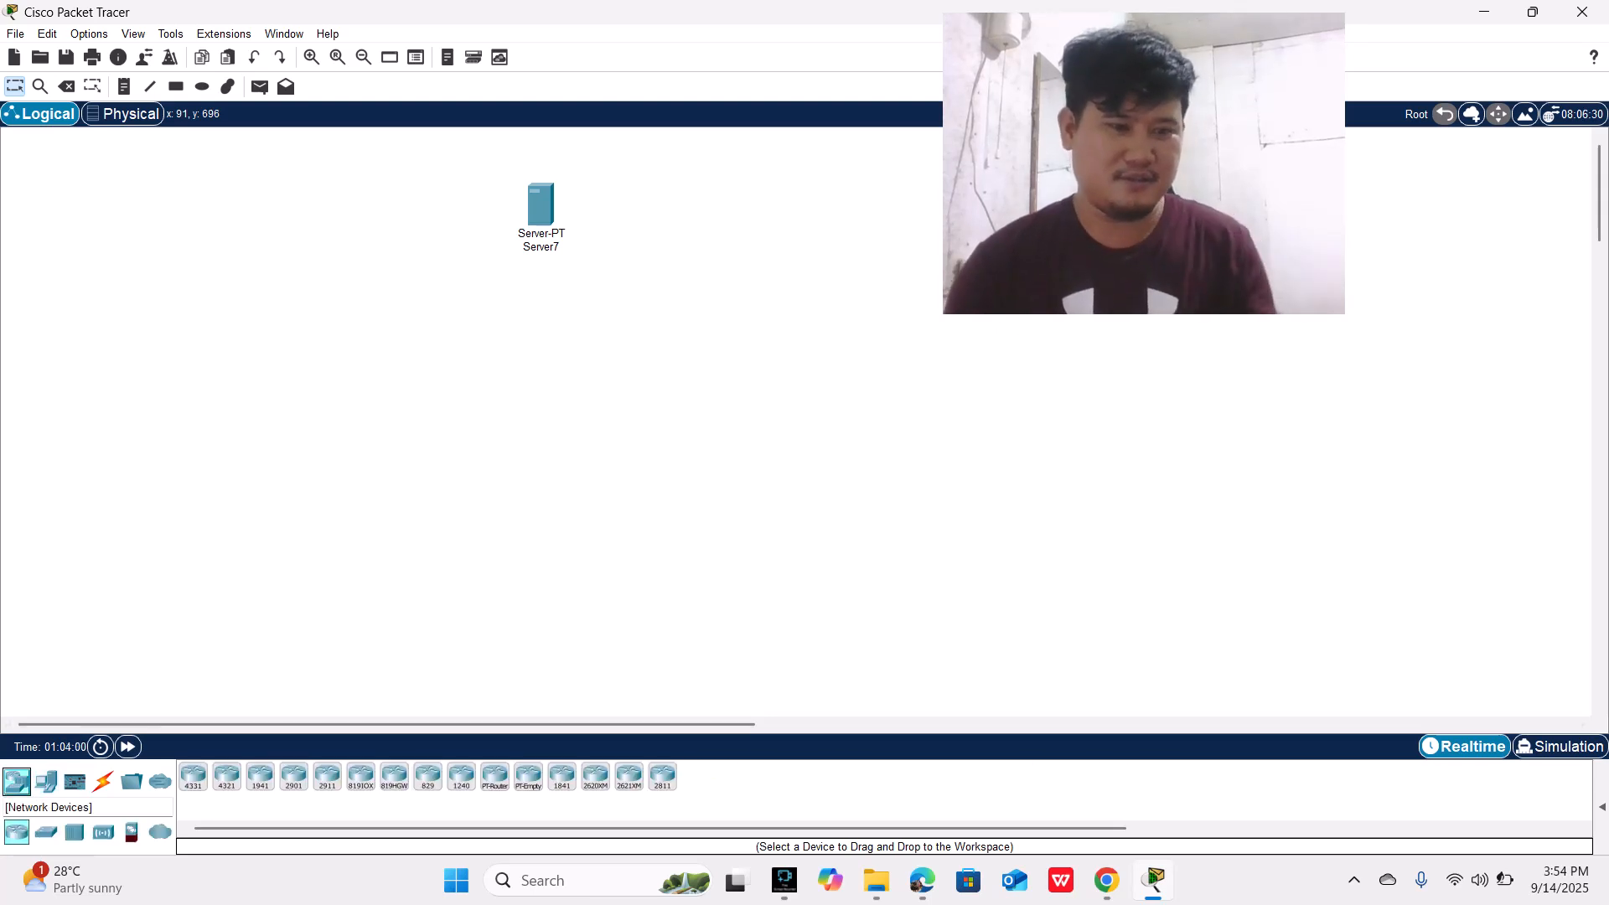
pyautogui.click(75, 781)
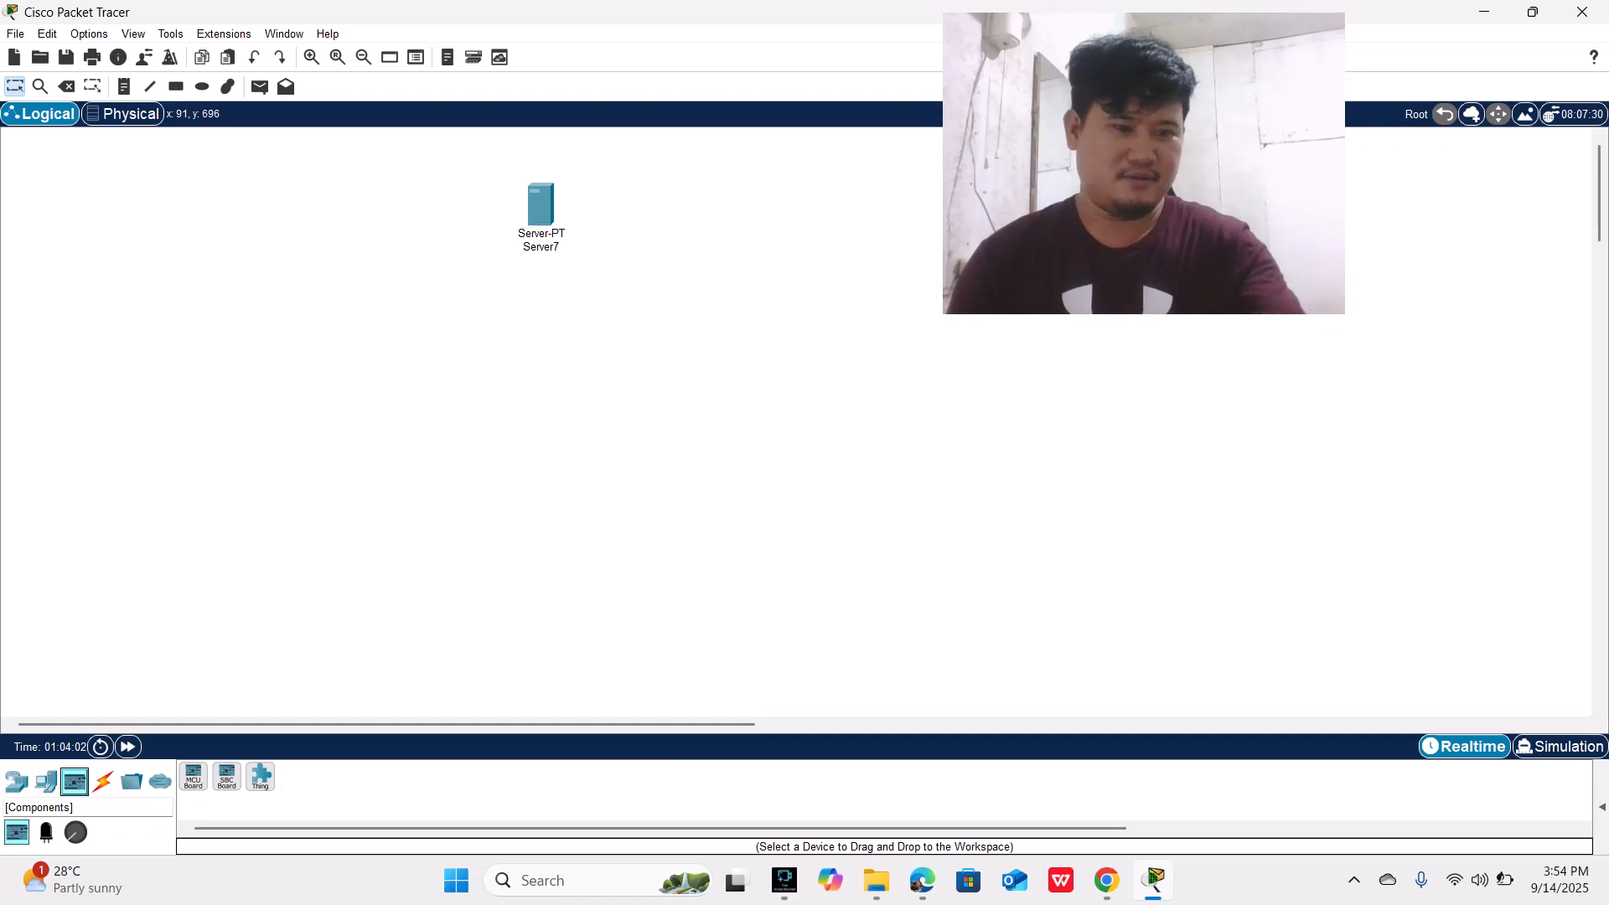
pyautogui.click(16, 781)
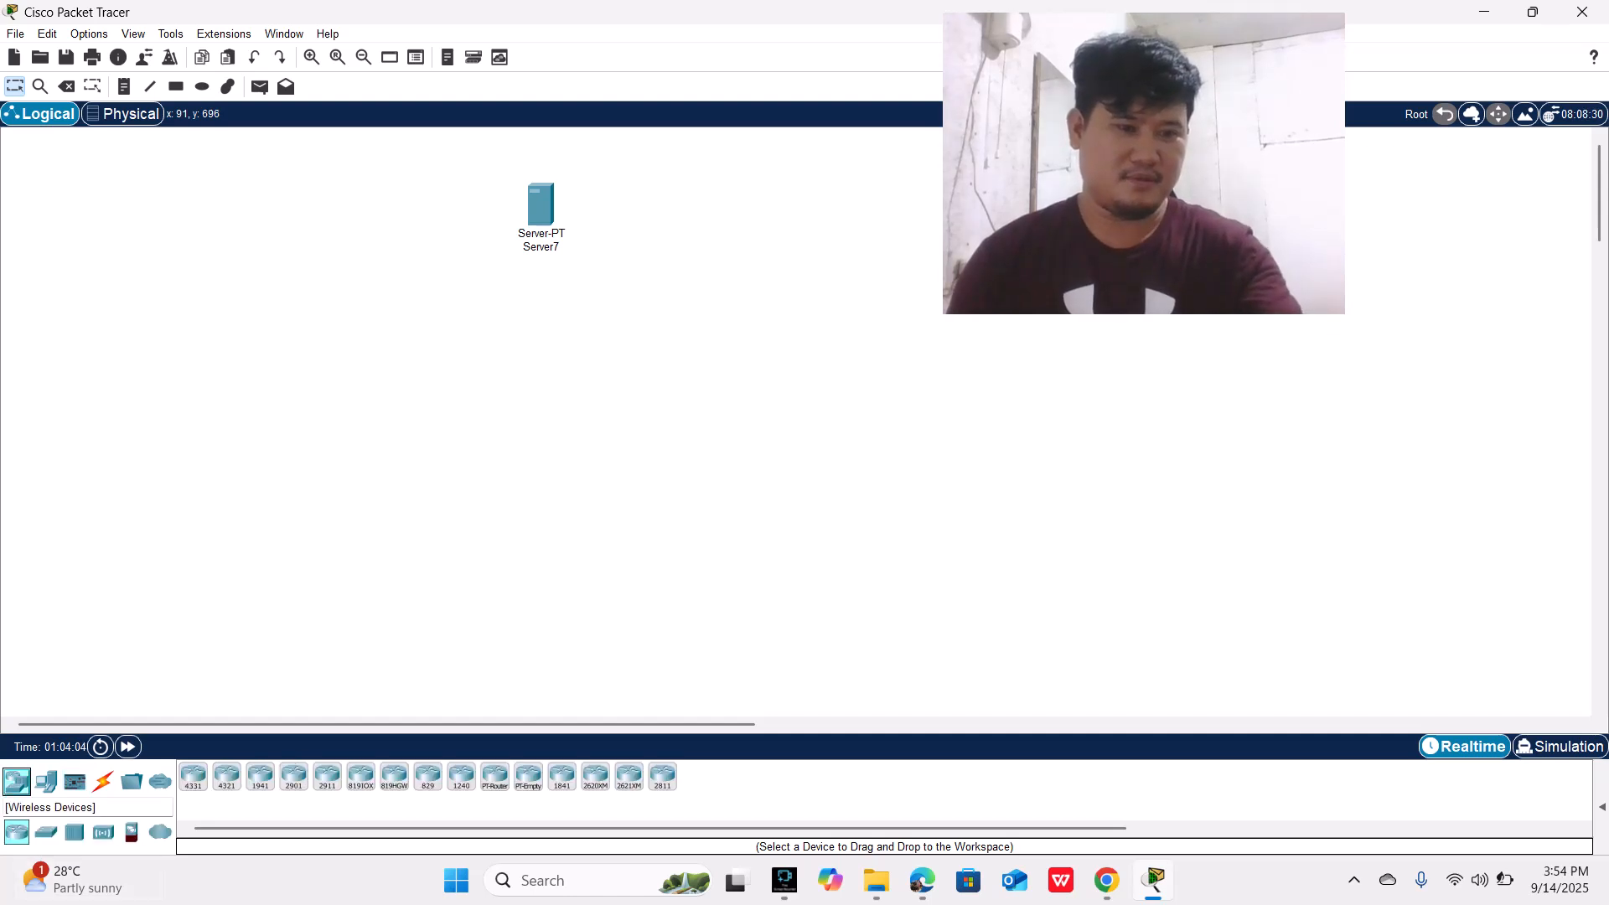
pyautogui.click(74, 831)
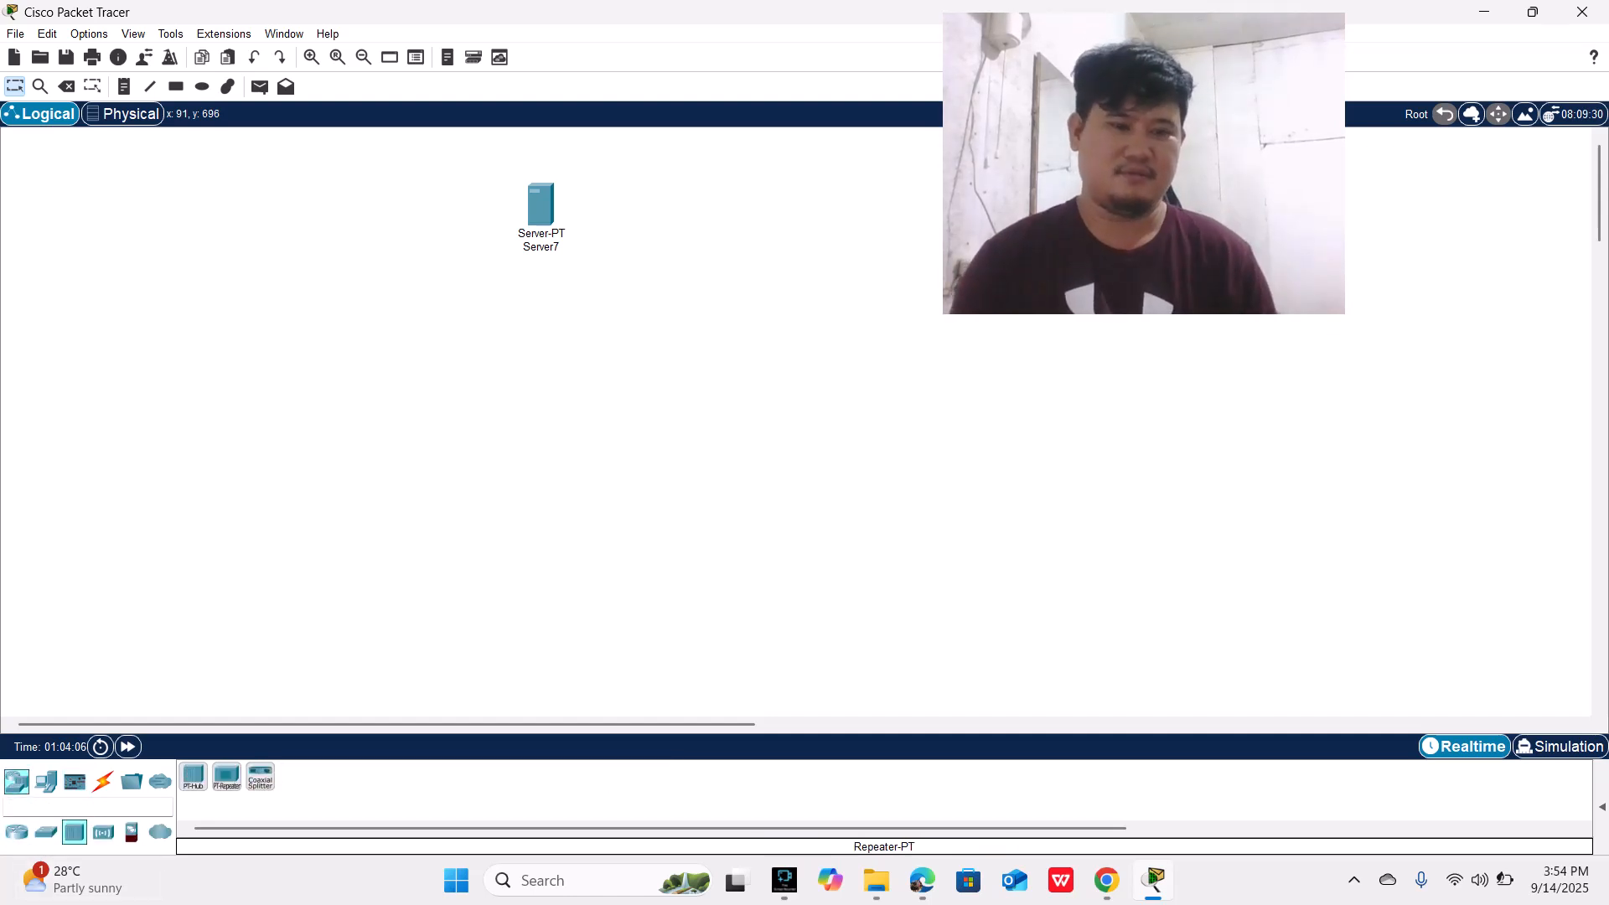
pyautogui.click(192, 776)
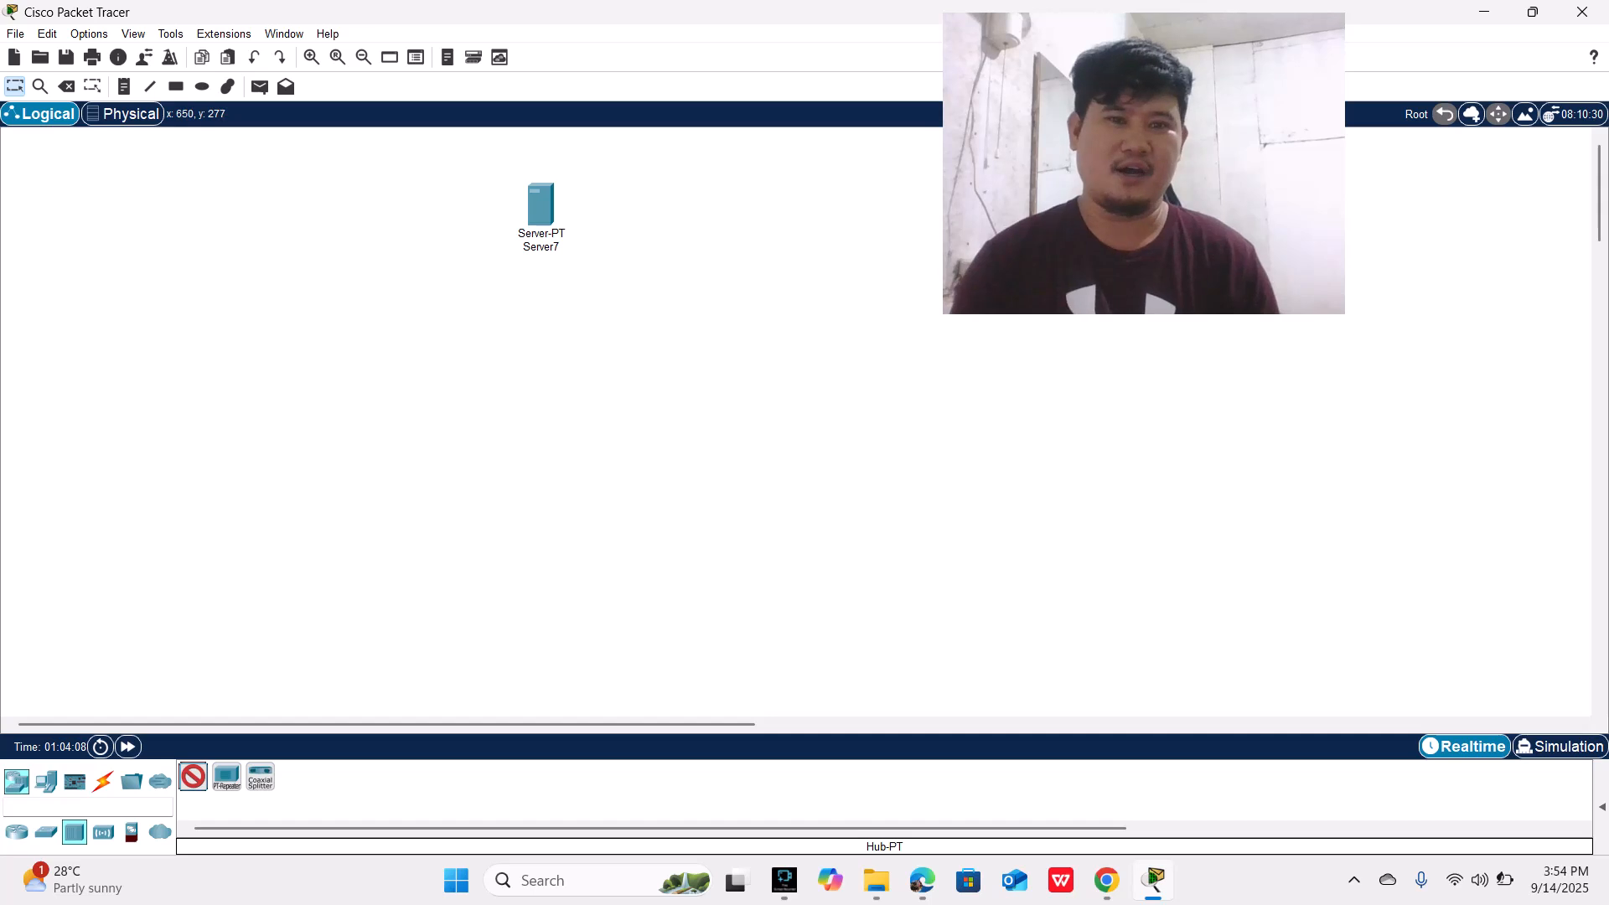
pyautogui.click(534, 384)
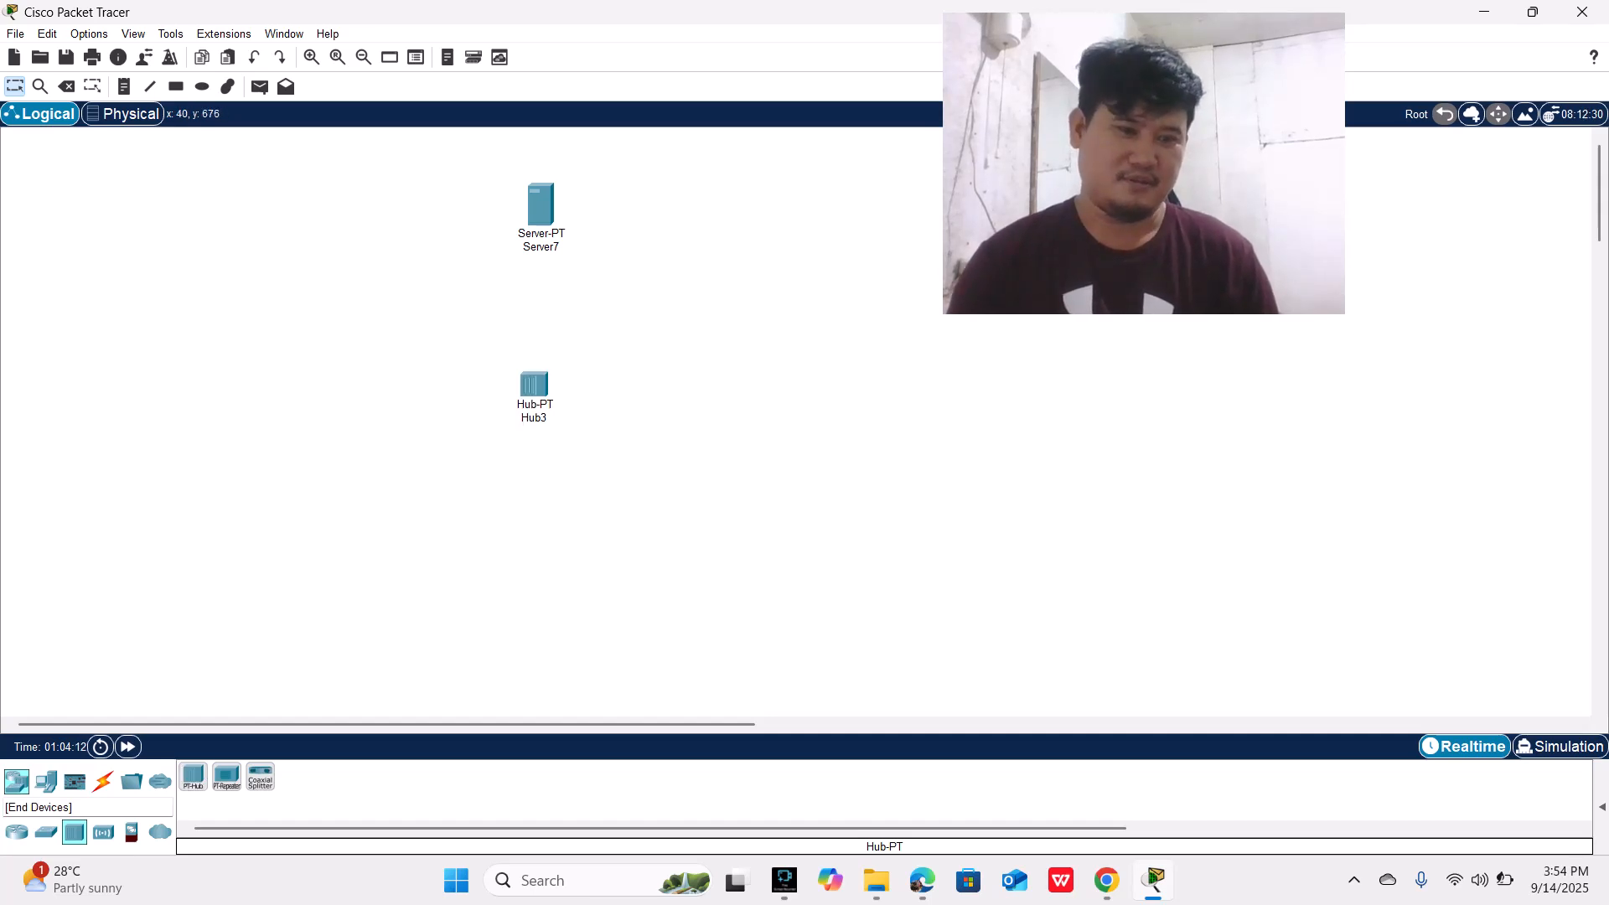
# Step: Place three PCs in a spaced-out row below the hub
pyautogui.click(46, 781)
pyautogui.click(193, 777)
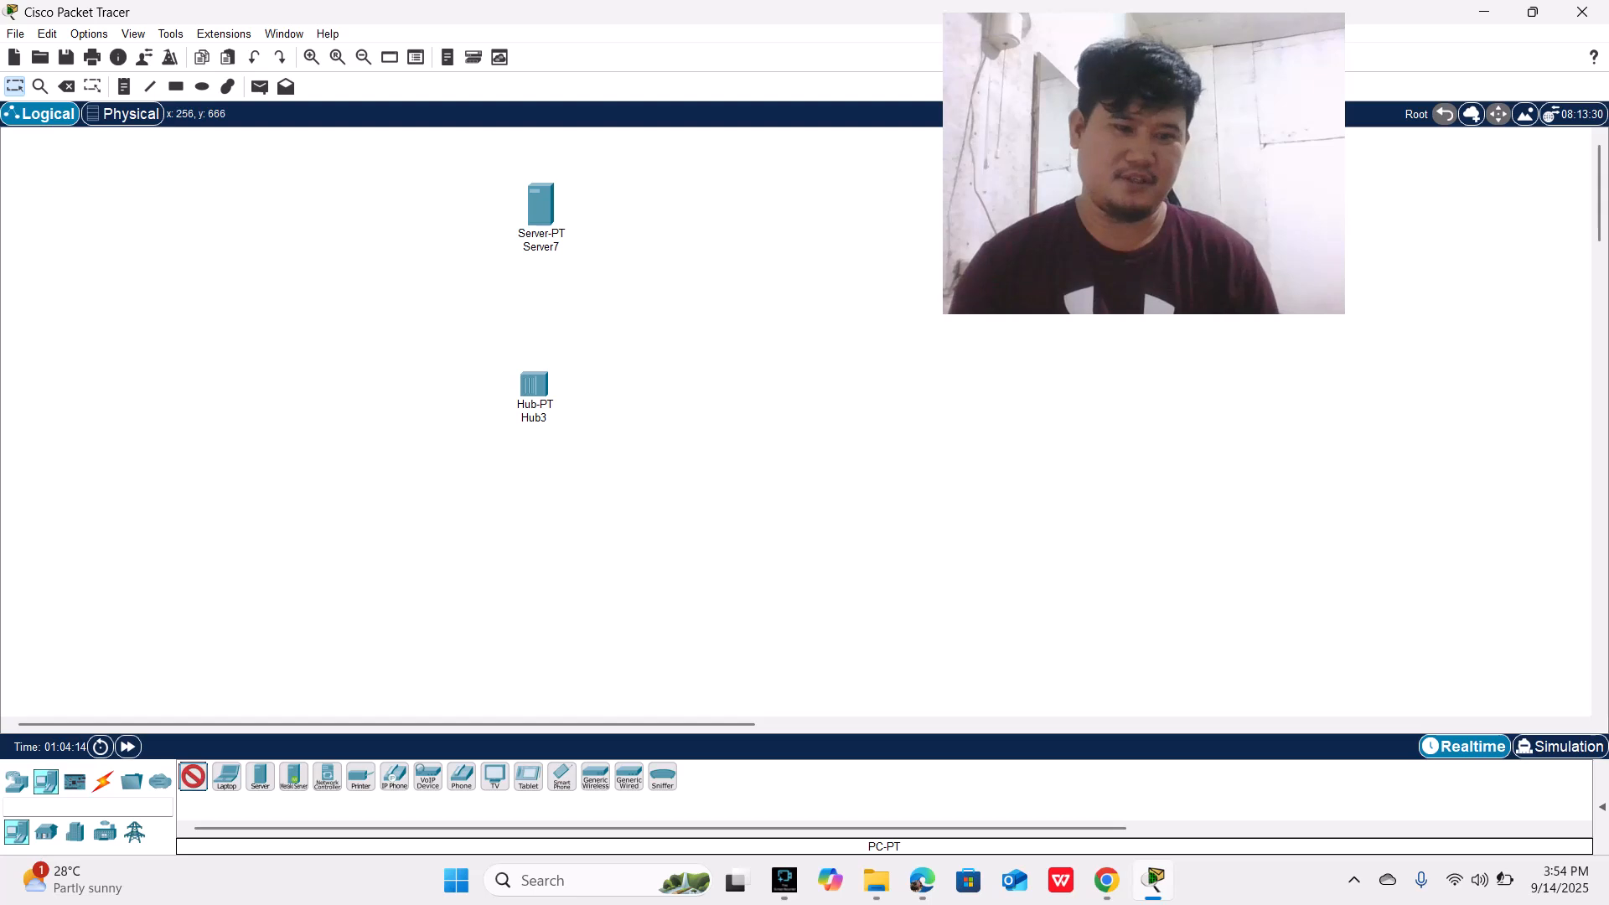
pyautogui.click(210, 595)
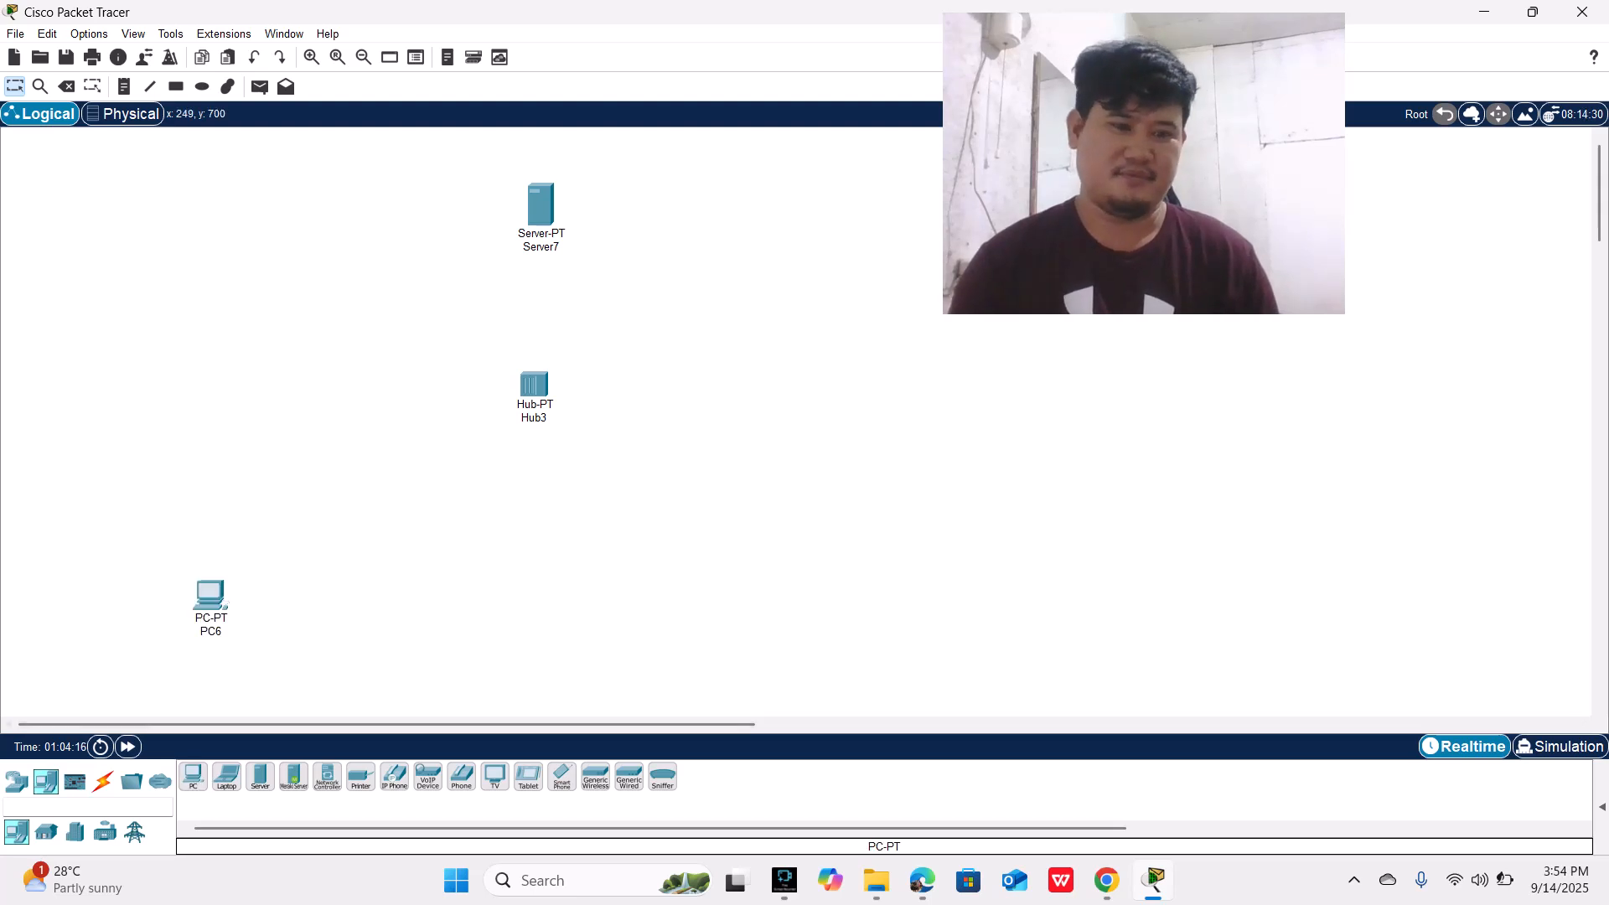
pyautogui.click(574, 599)
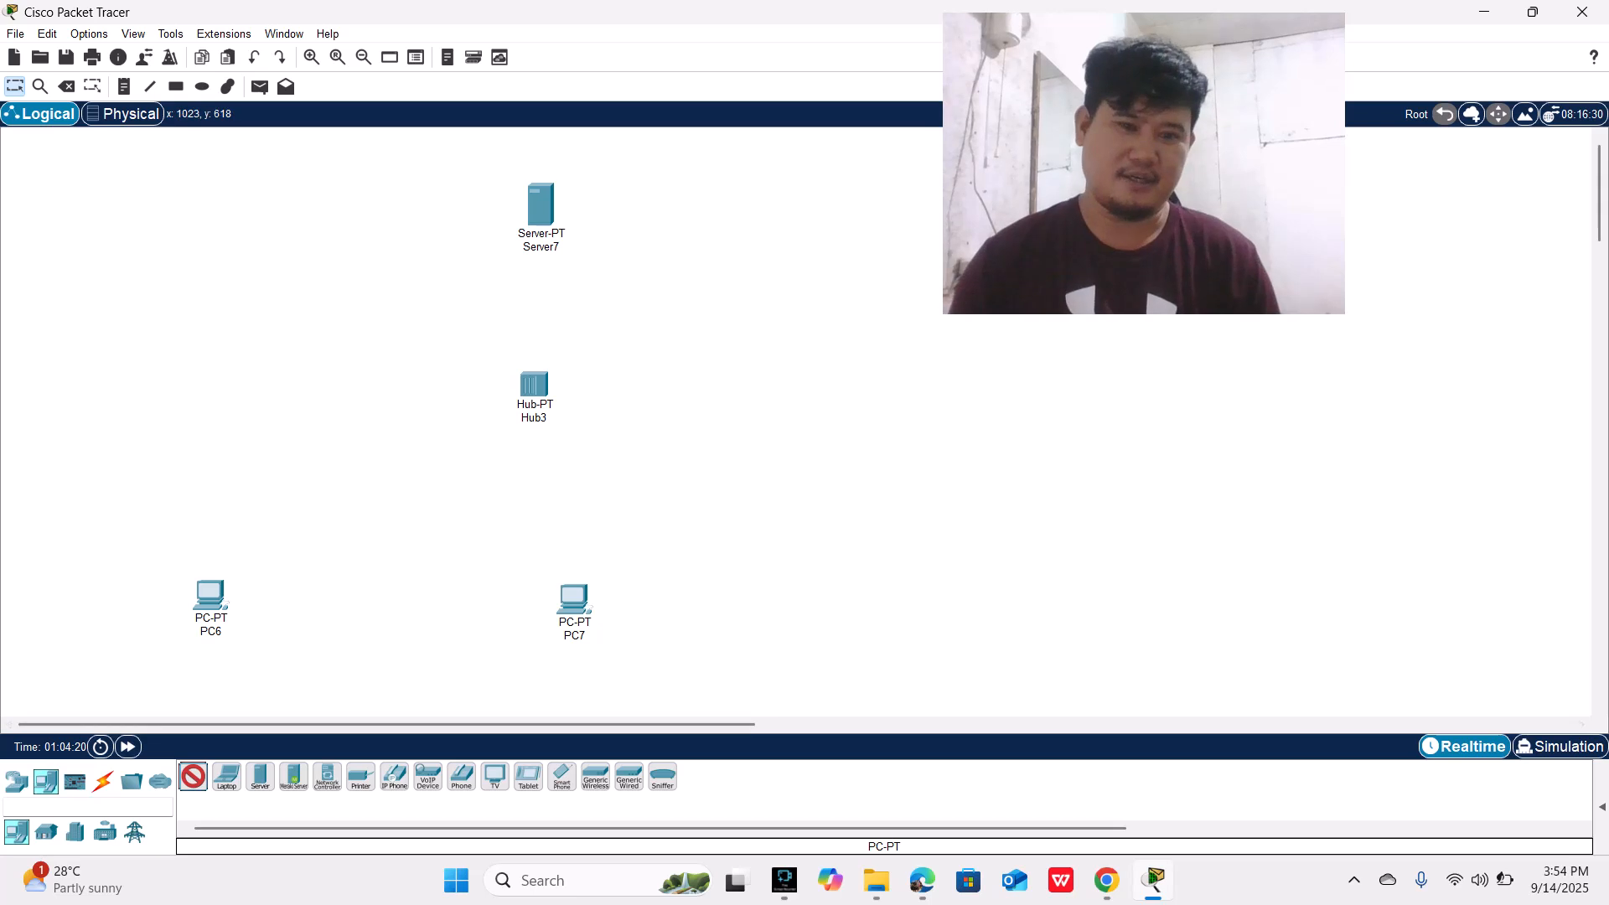
pyautogui.click(887, 613)
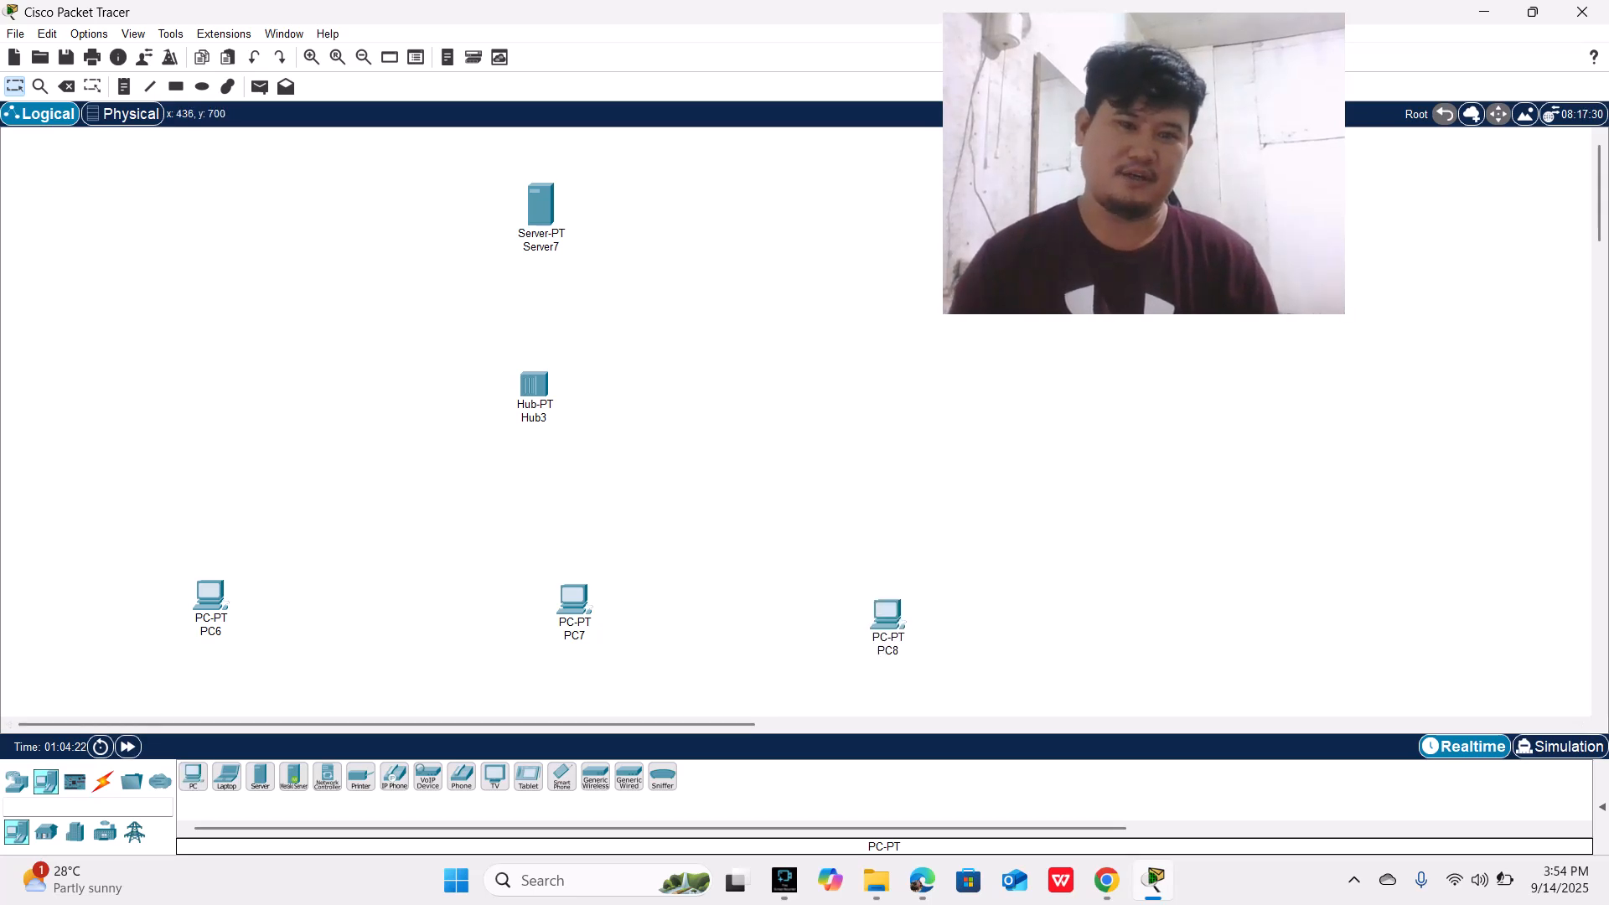
# Step: Connect the server's FastEthernet0 port to the hub with a copper straight-through cable
pyautogui.click(103, 781)
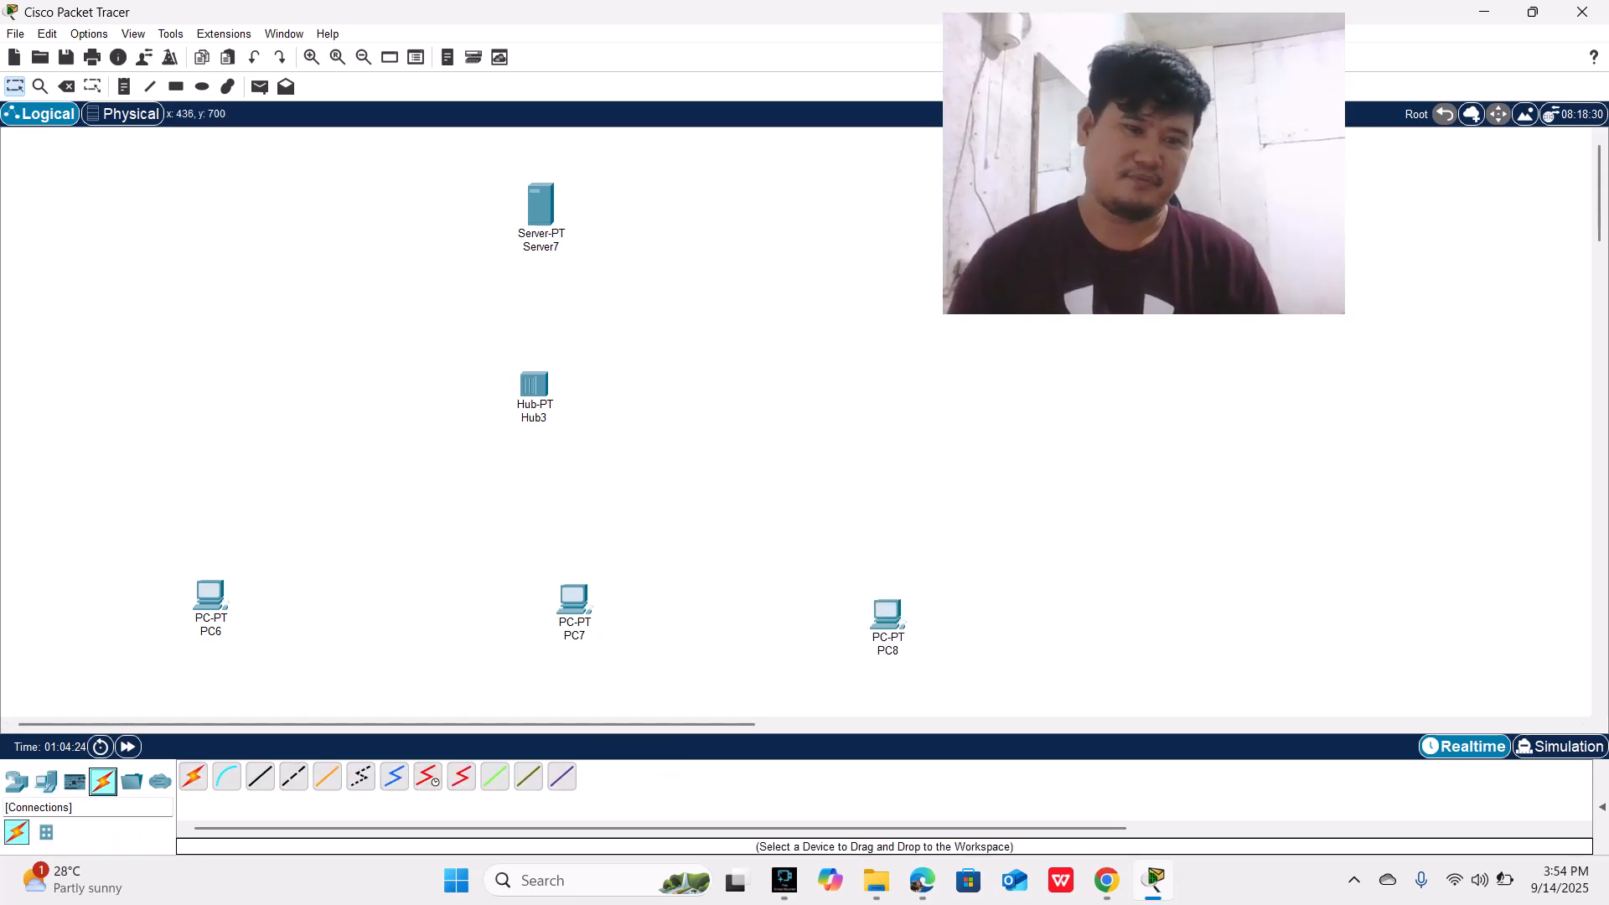
pyautogui.click(260, 776)
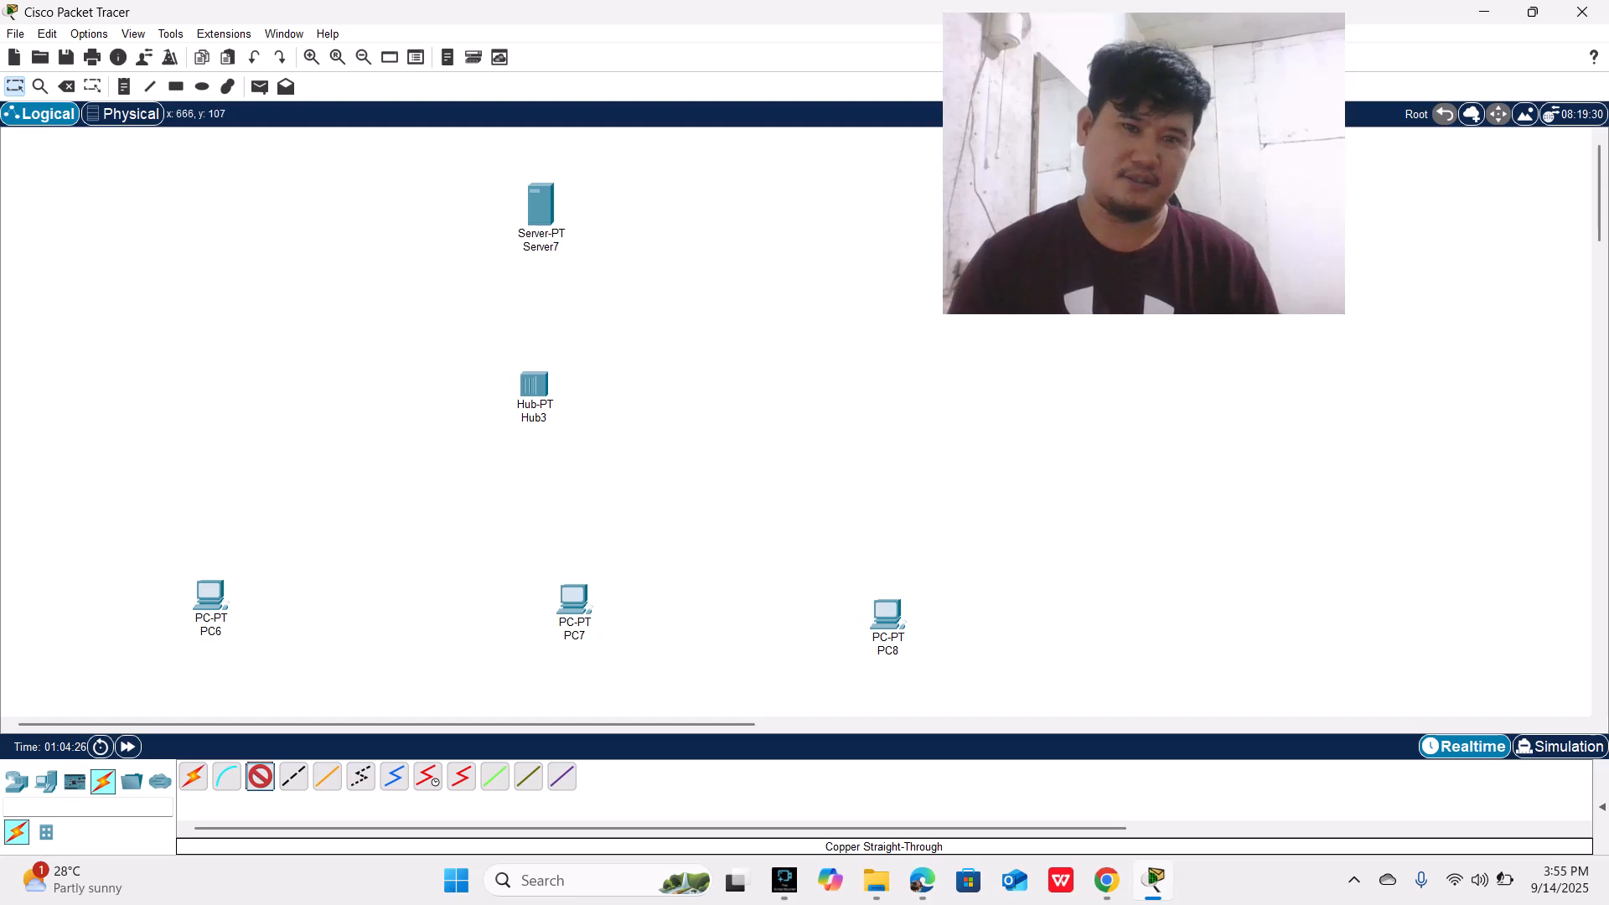
pyautogui.click(547, 216)
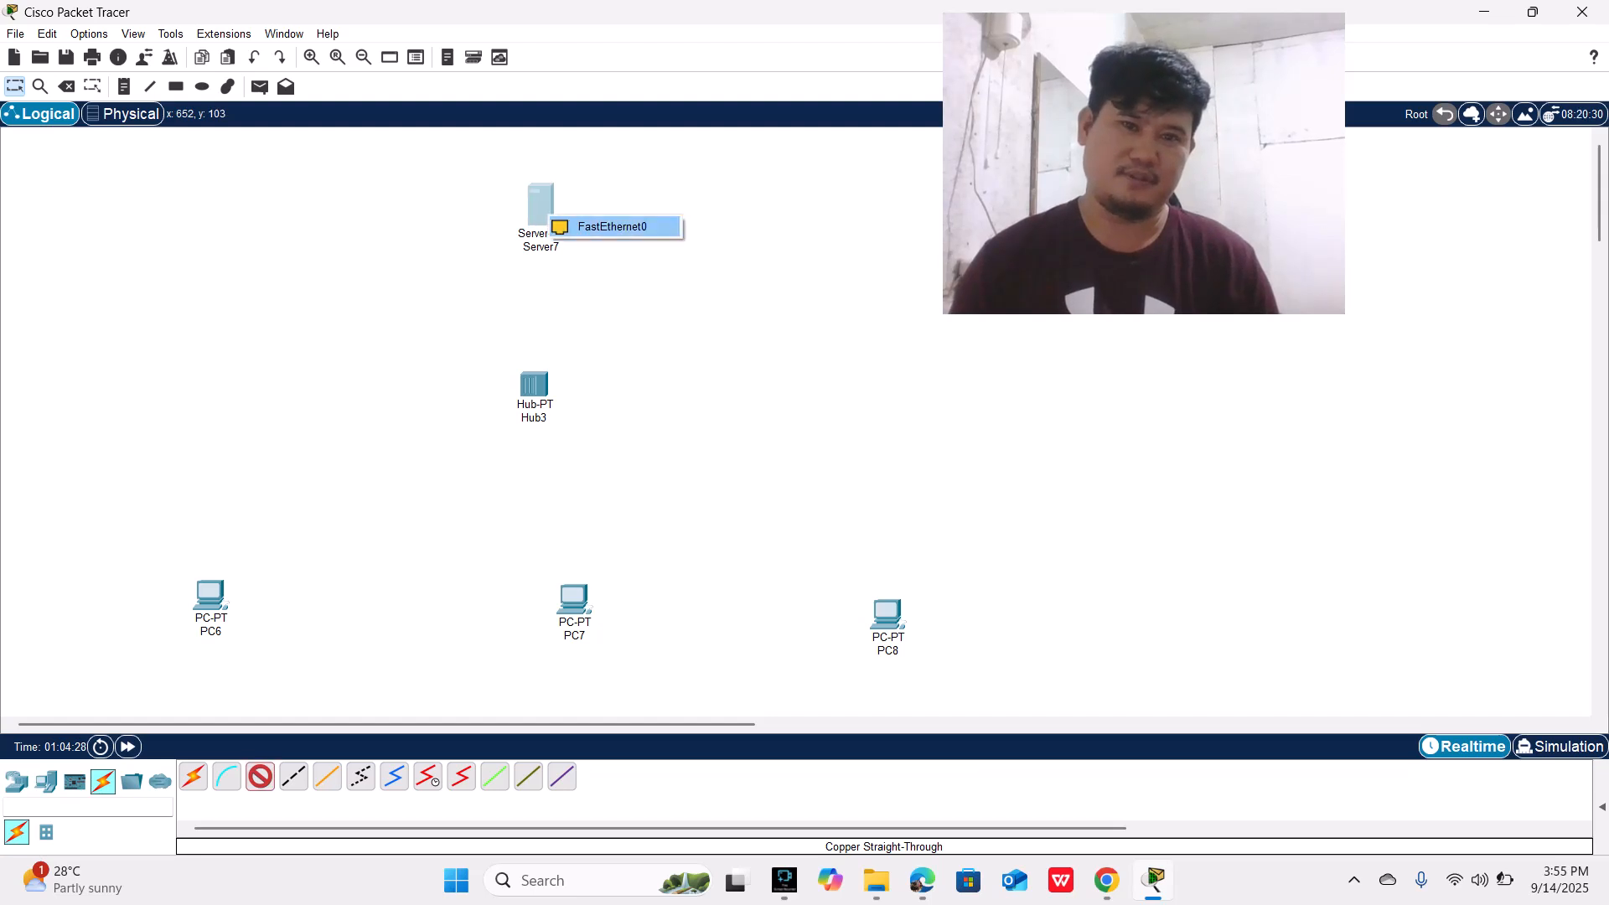
pyautogui.click(611, 226)
pyautogui.click(534, 384)
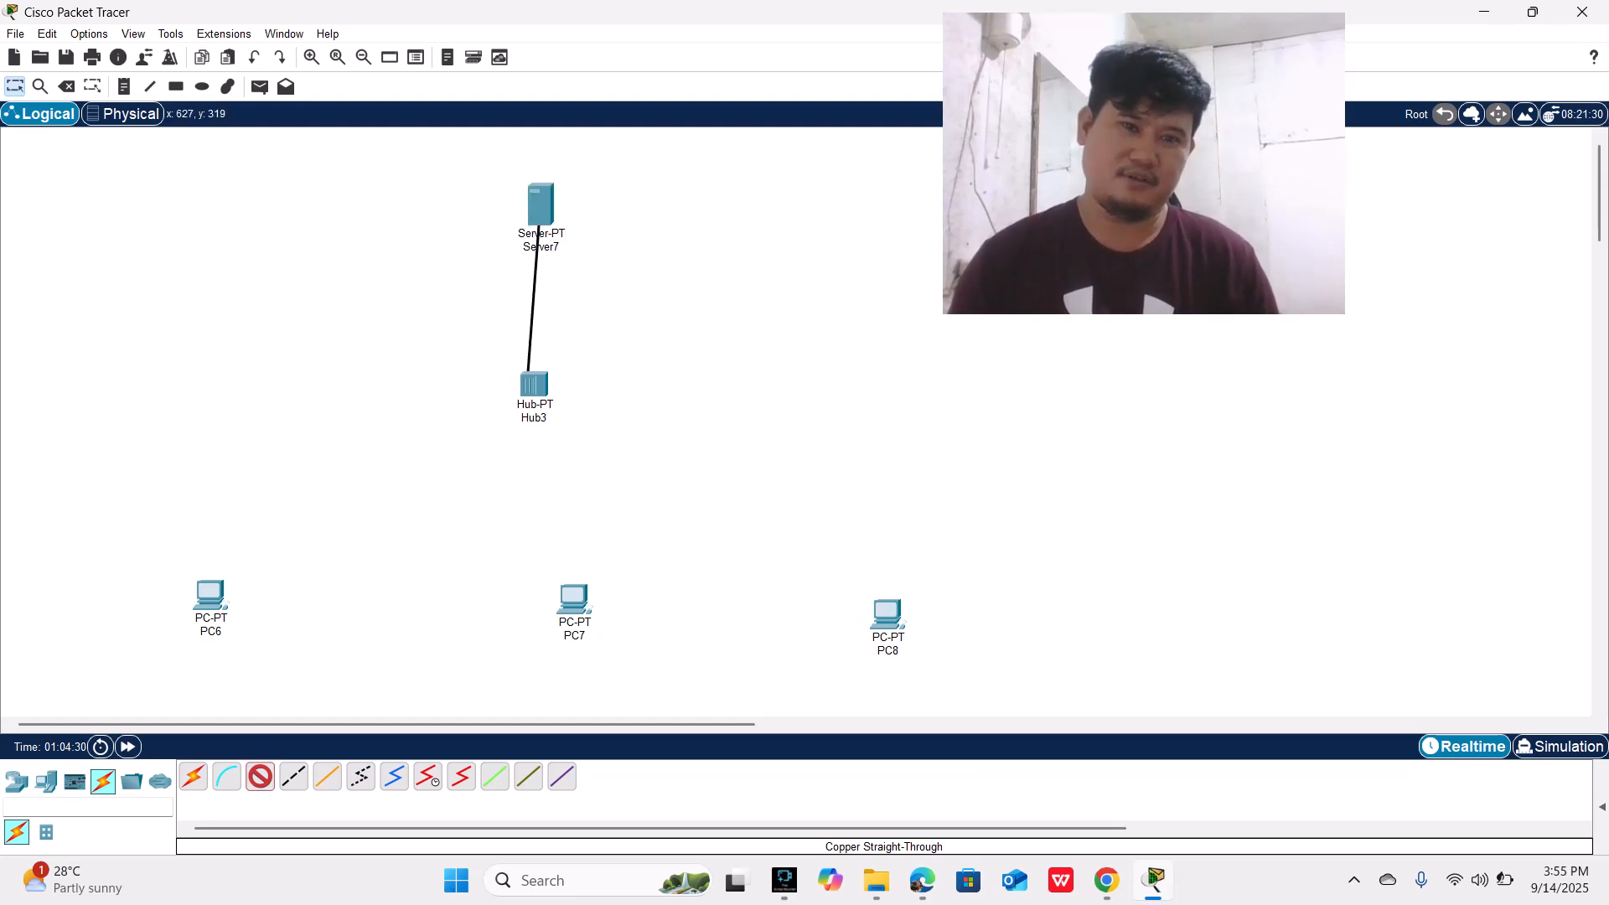
pyautogui.click(579, 407)
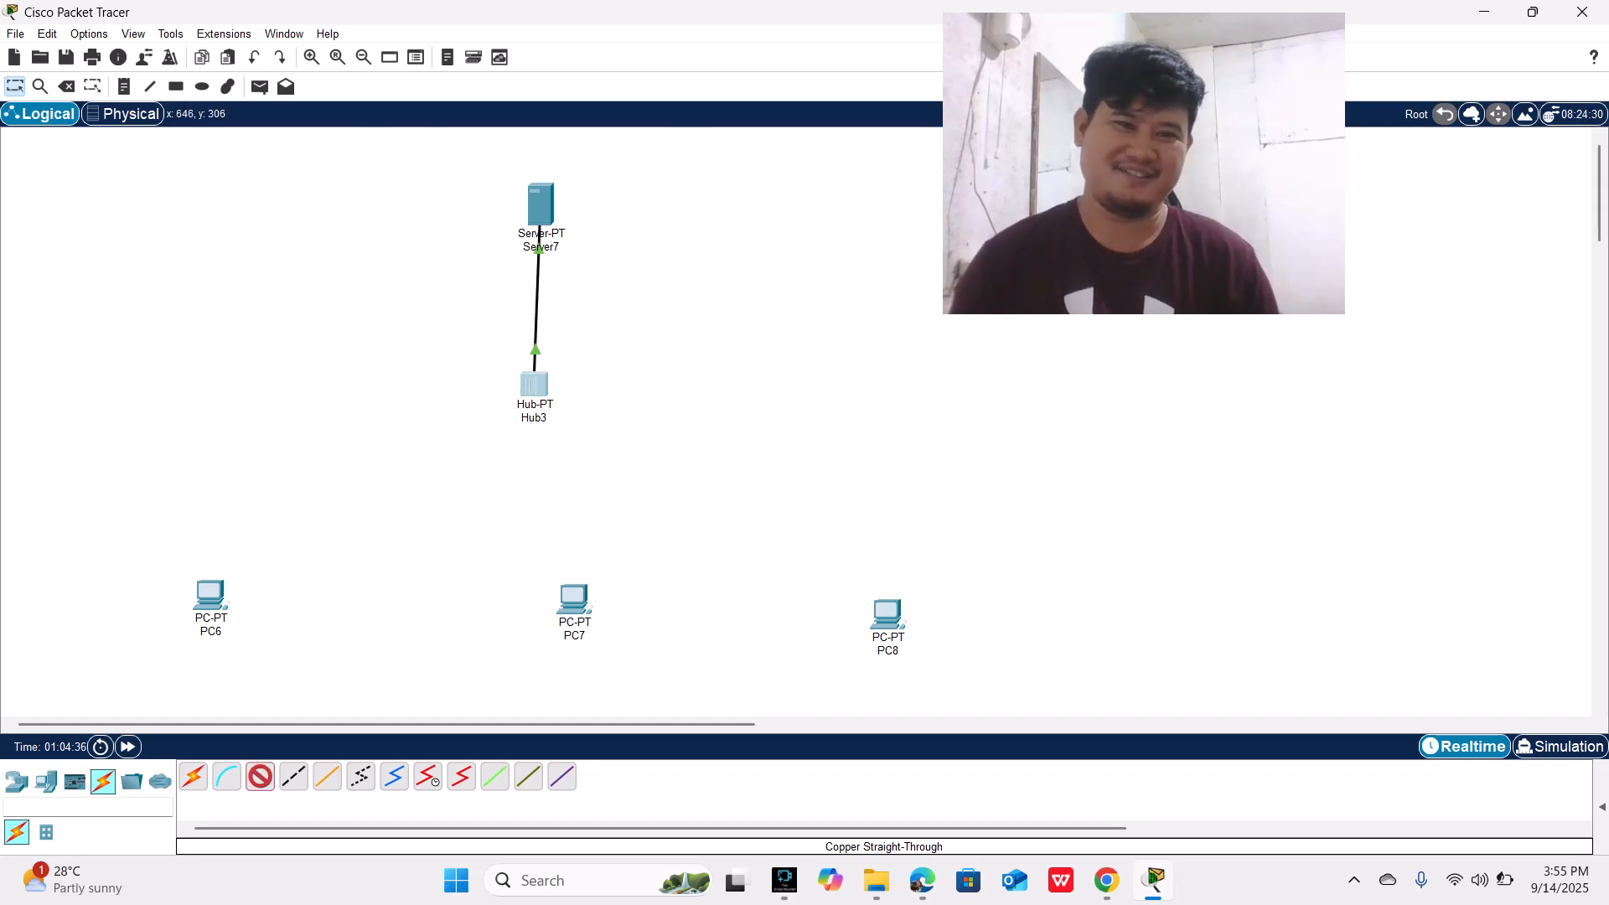
# Step: Cable a free hub port to FastEthernet0 on PC6 with copper straight-through
pyautogui.click(542, 384)
pyautogui.click(588, 396)
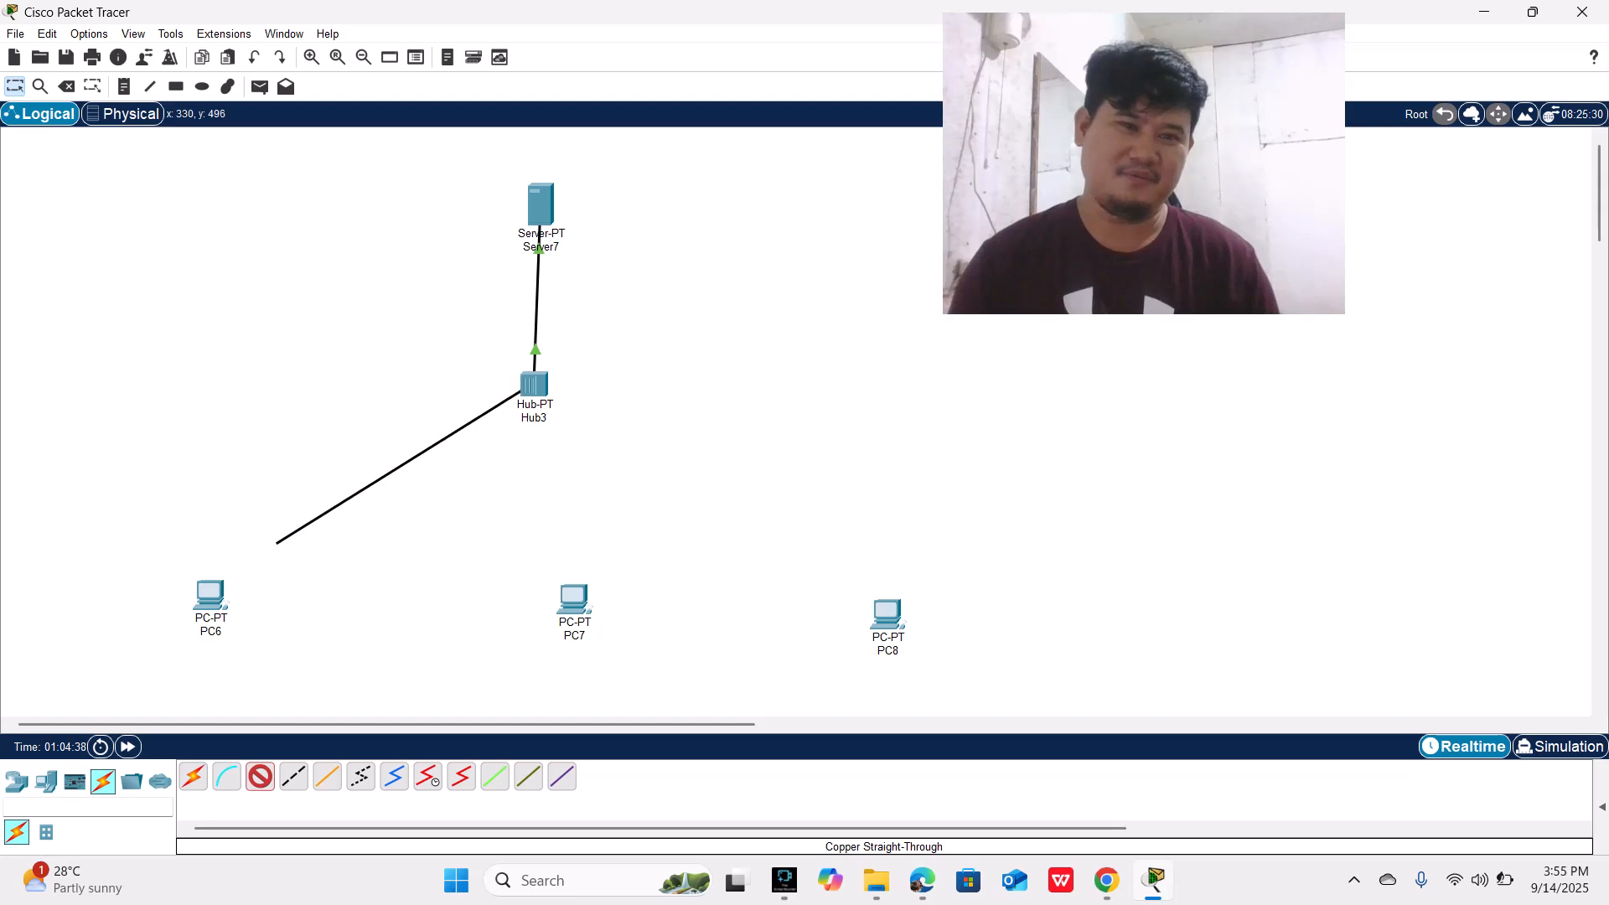
pyautogui.click(210, 597)
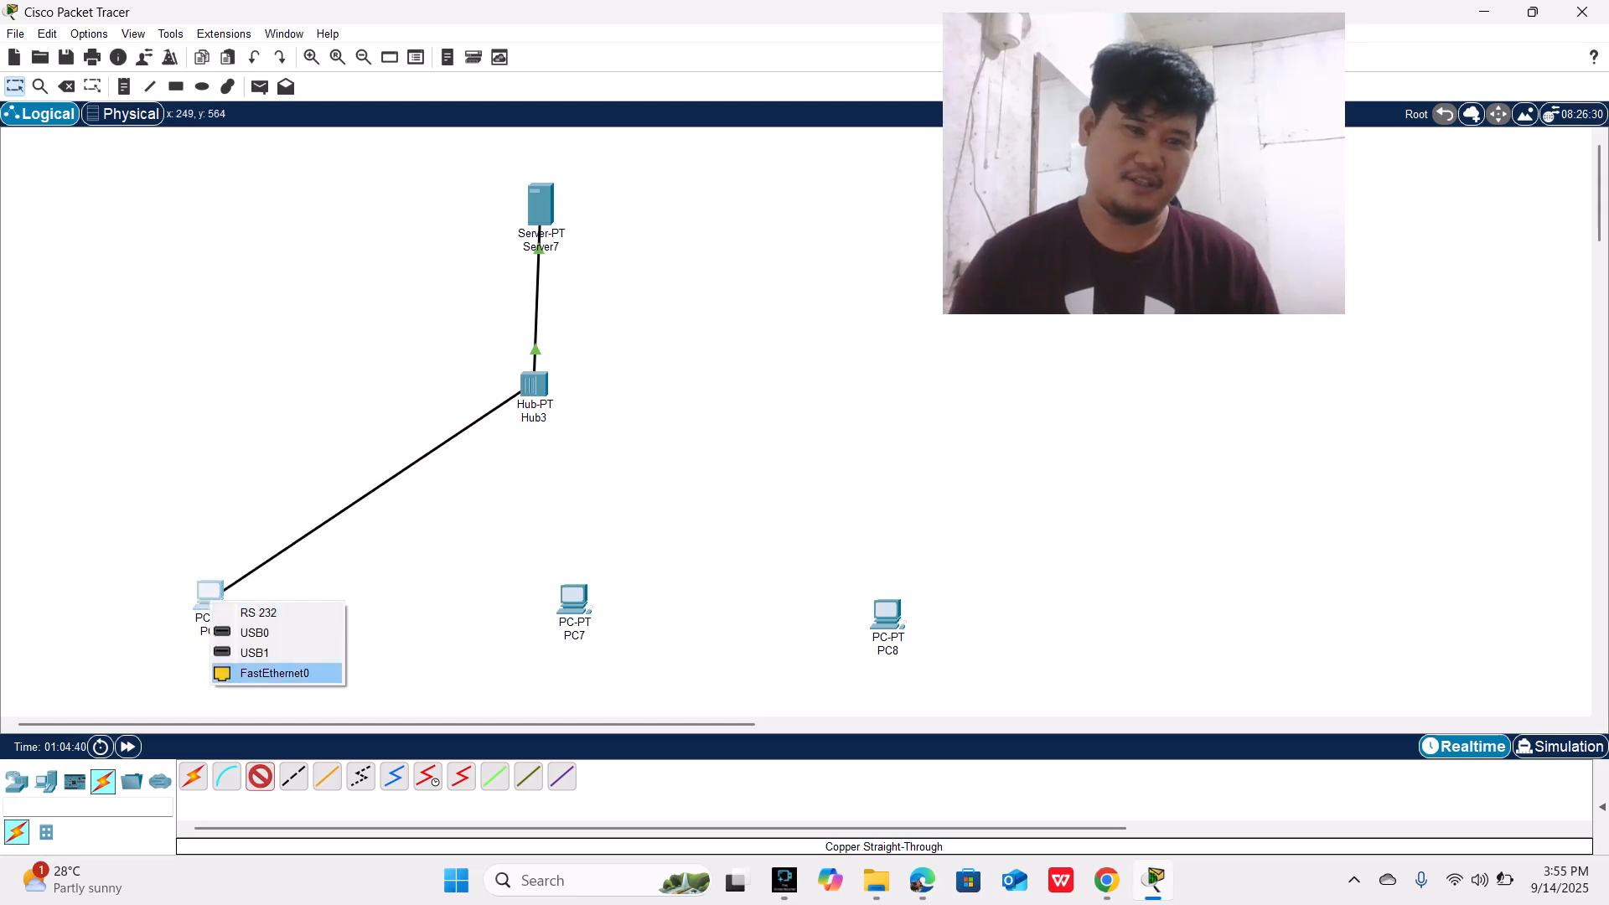
pyautogui.click(274, 673)
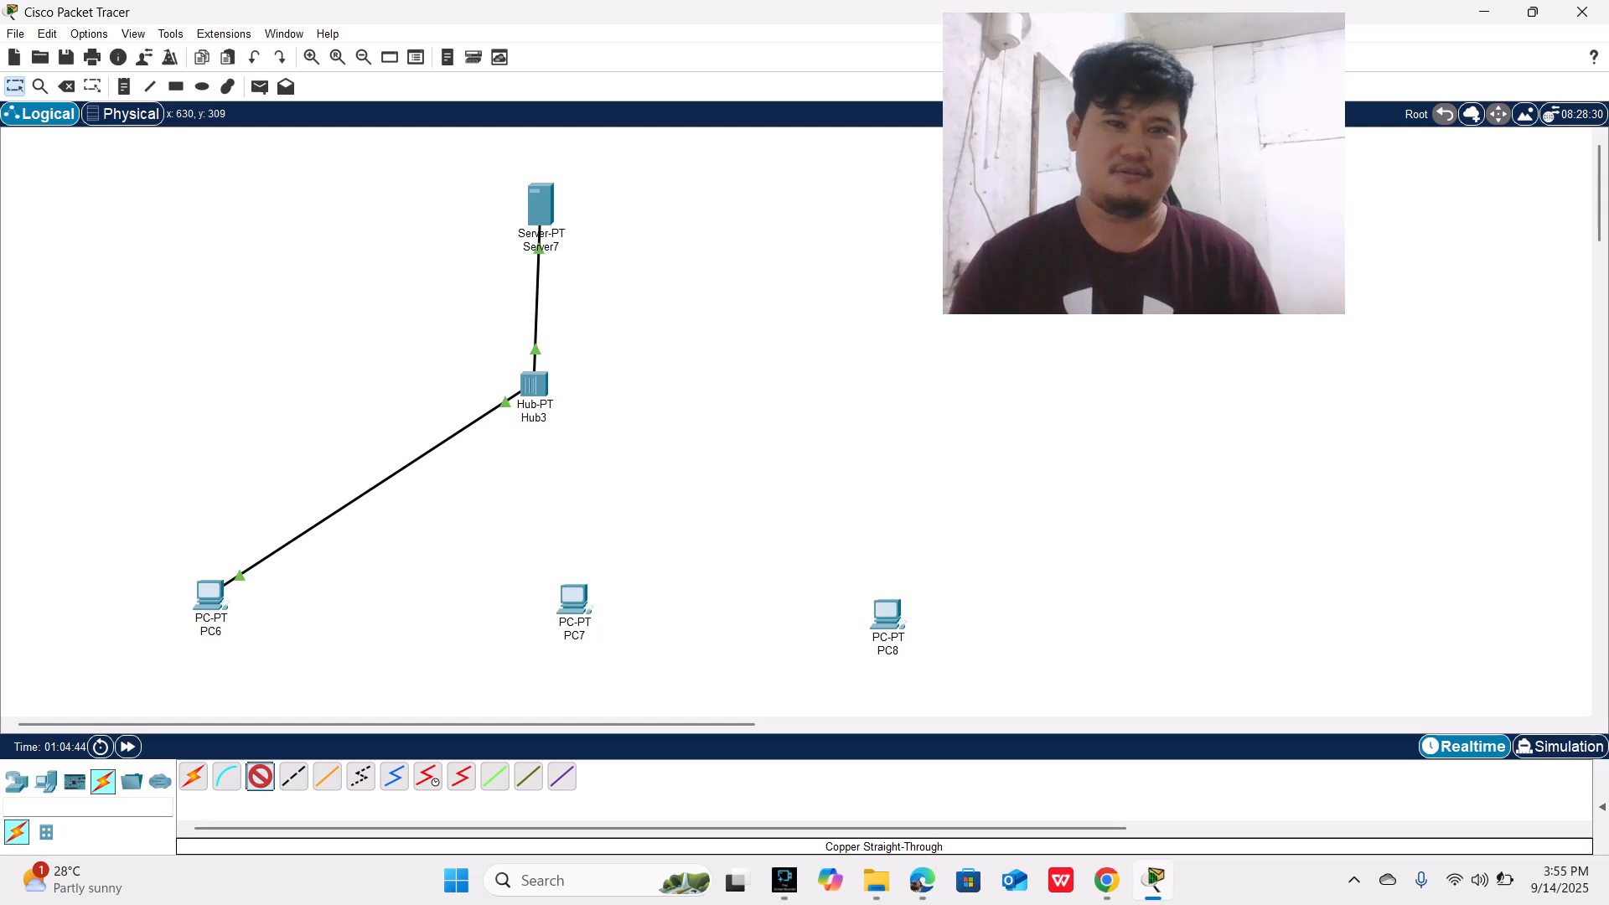
# Step: Cable another free hub port to FastEthernet0 on PC7 with copper straight-through
pyautogui.click(534, 384)
pyautogui.click(591, 395)
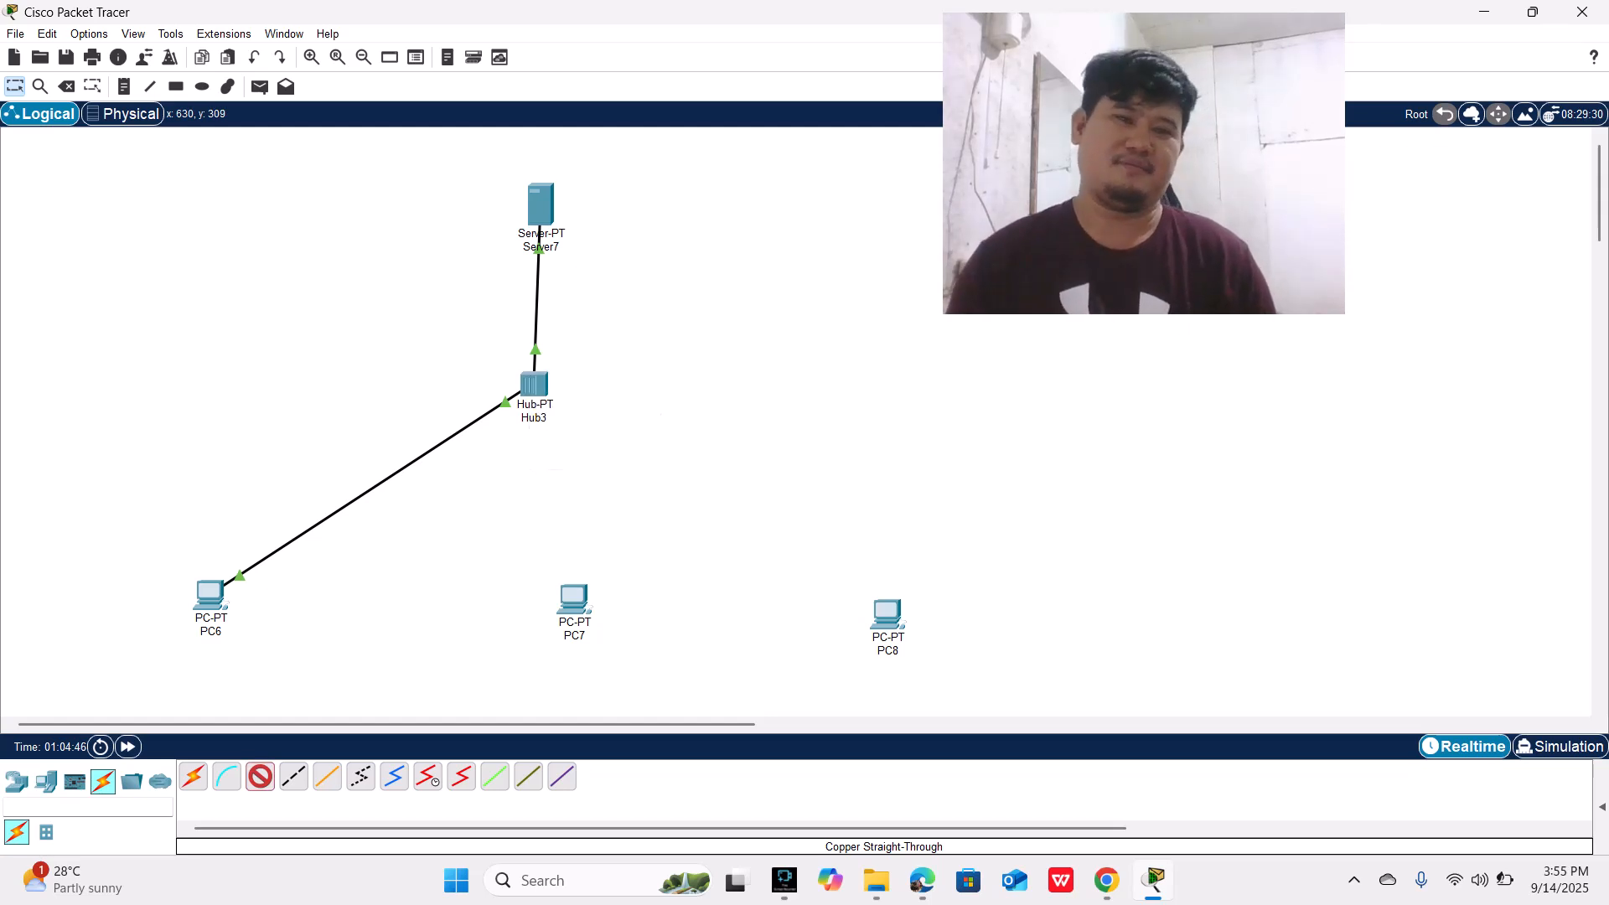
pyautogui.click(575, 600)
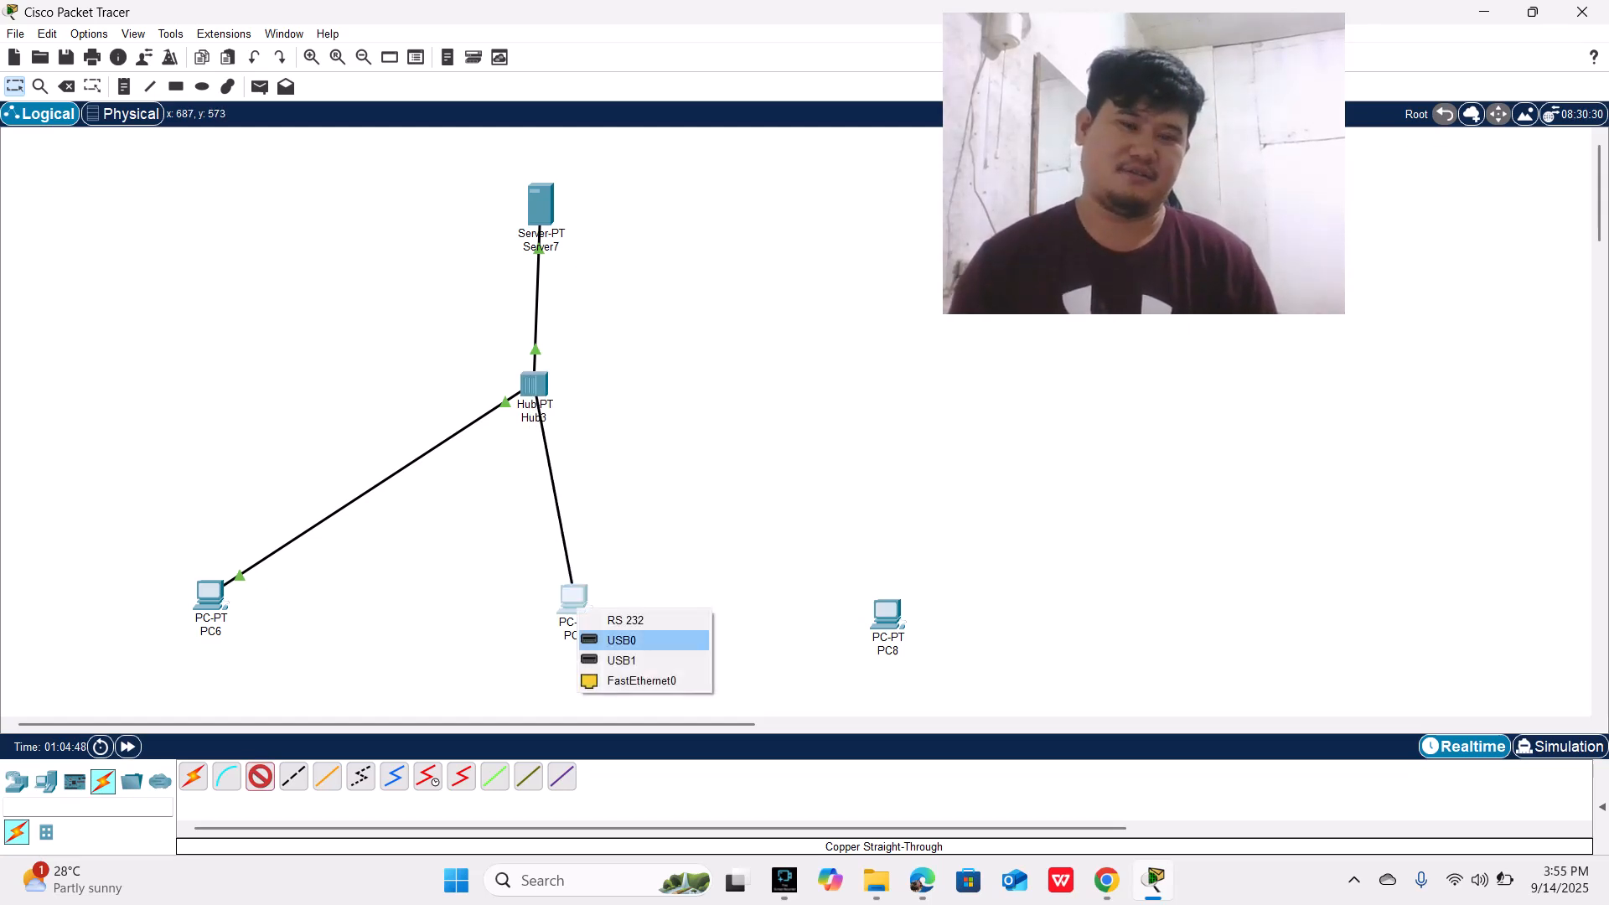
pyautogui.click(641, 681)
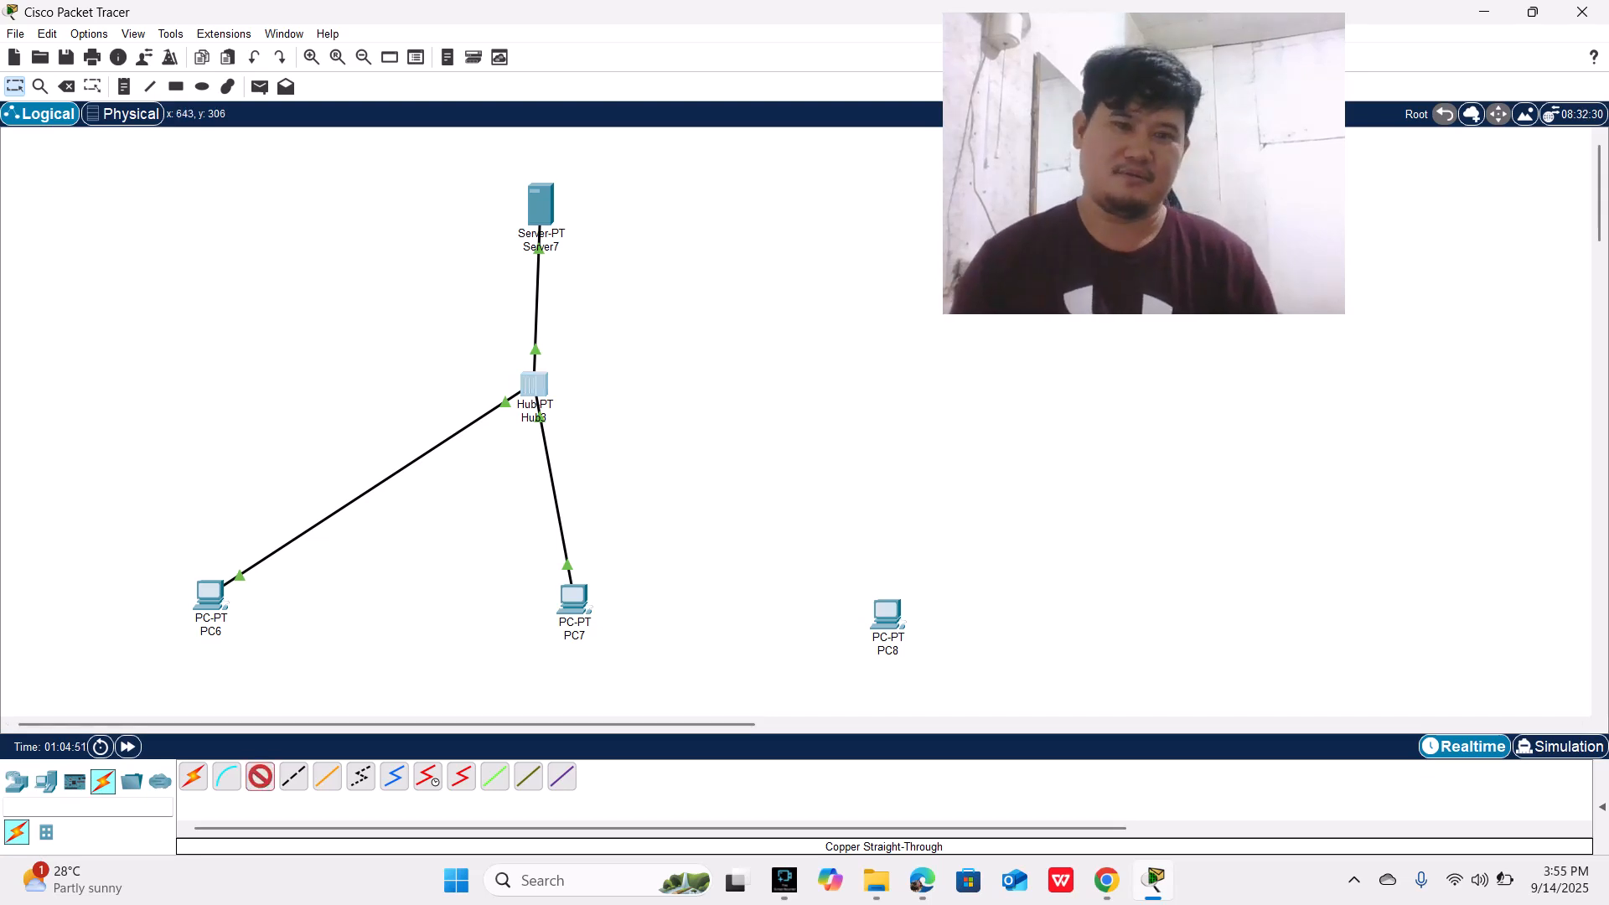
# Step: Cable another free hub port to FastEthernet0 on PC8 with copper straight-through
pyautogui.click(534, 384)
pyautogui.click(603, 396)
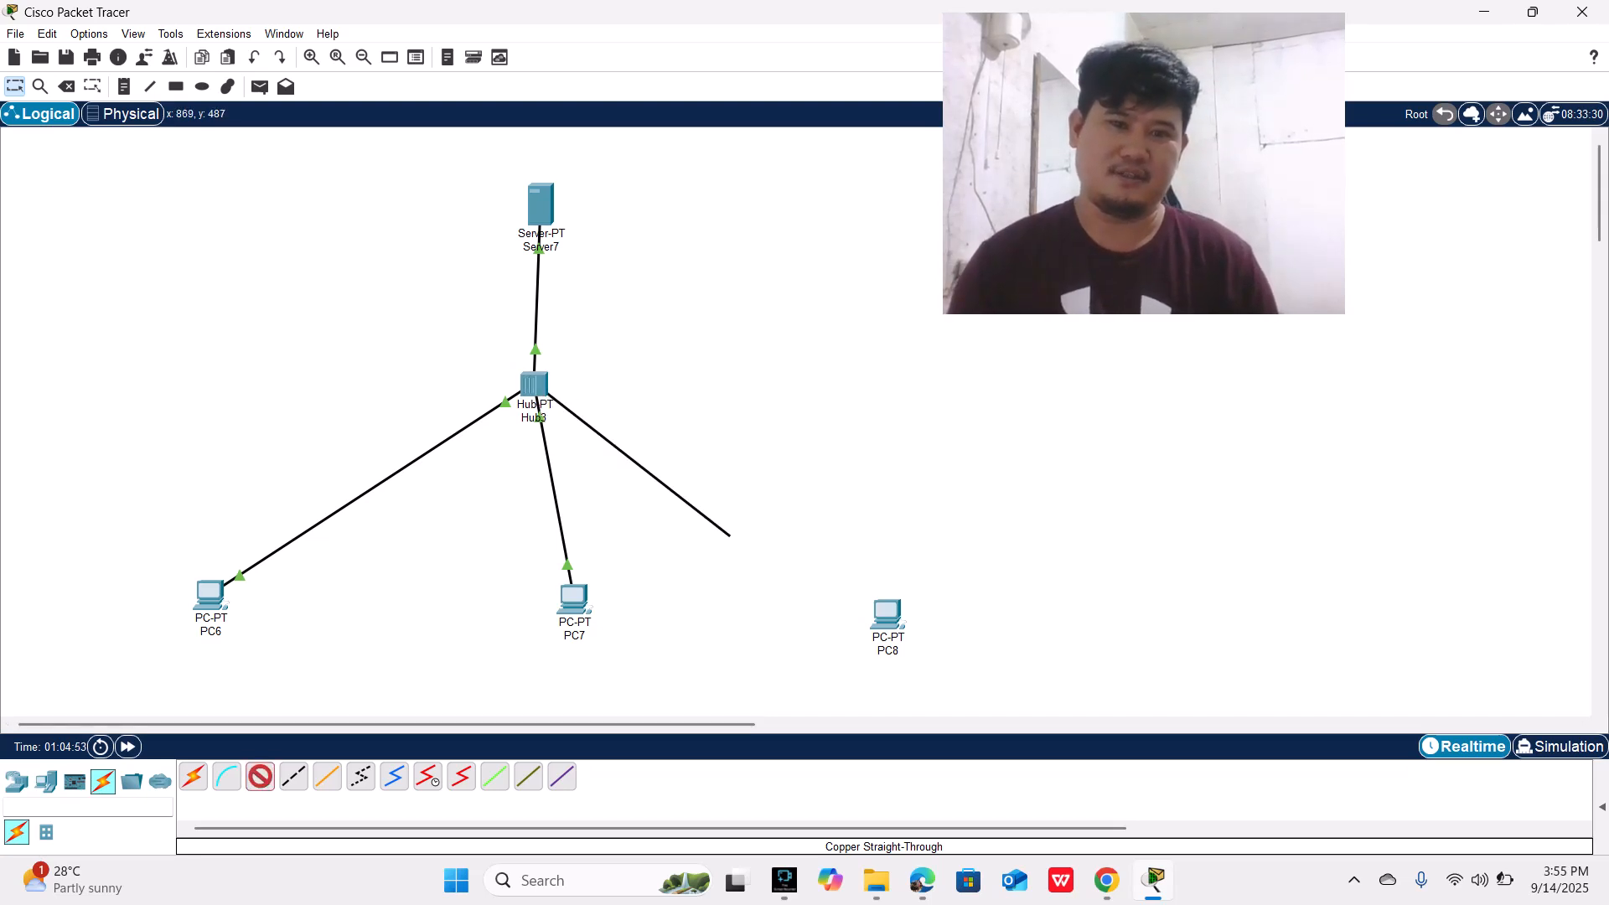
pyautogui.click(887, 616)
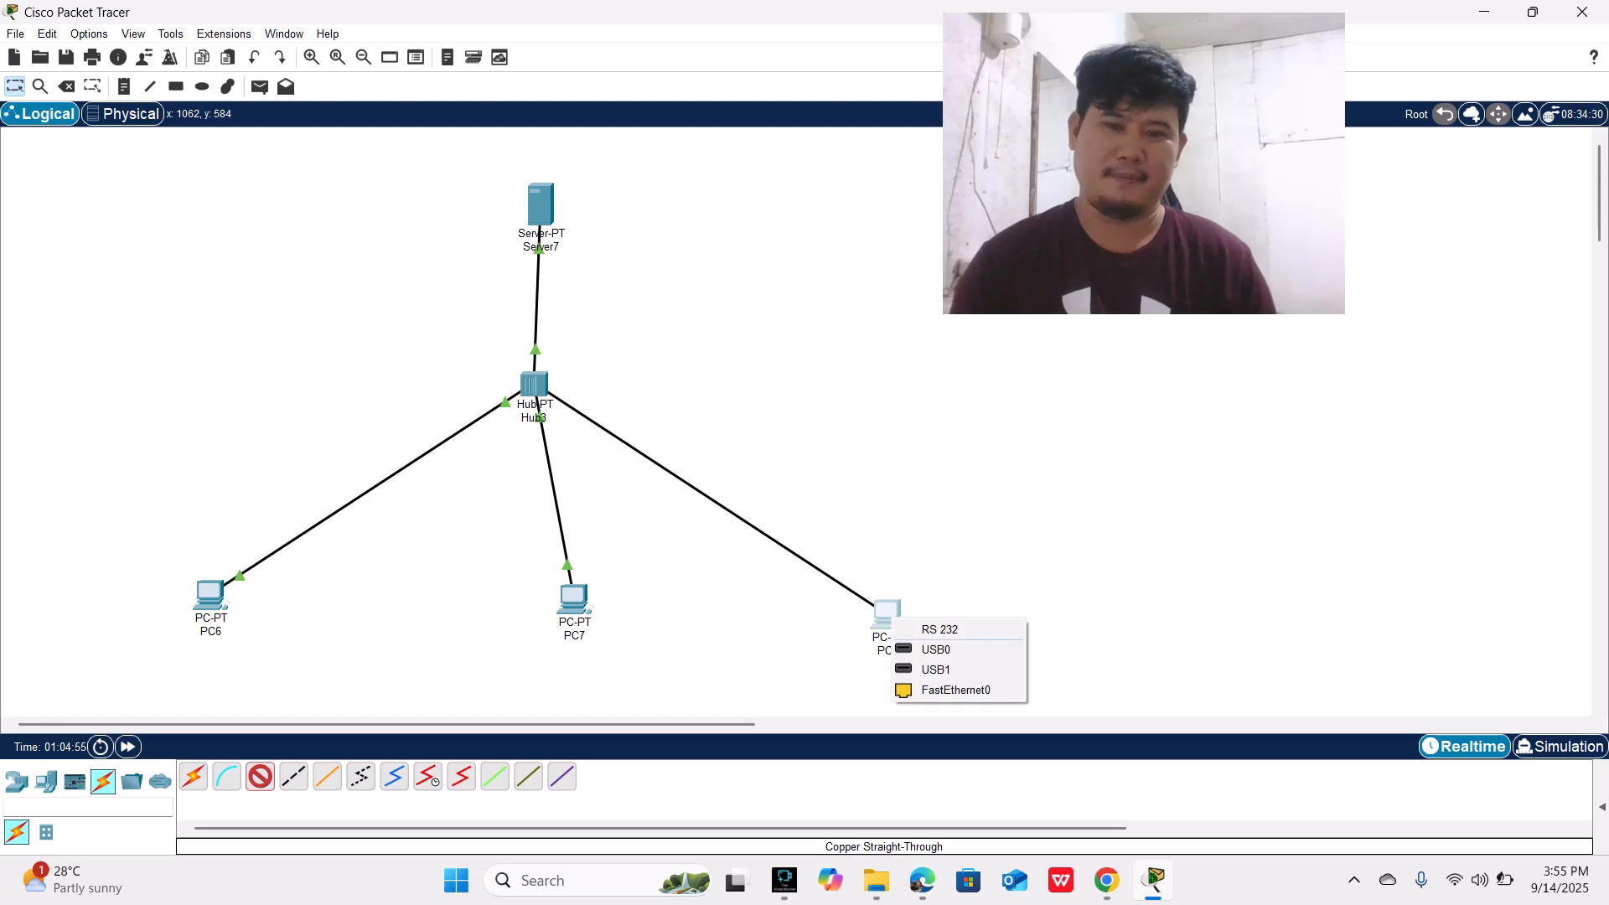
pyautogui.click(955, 690)
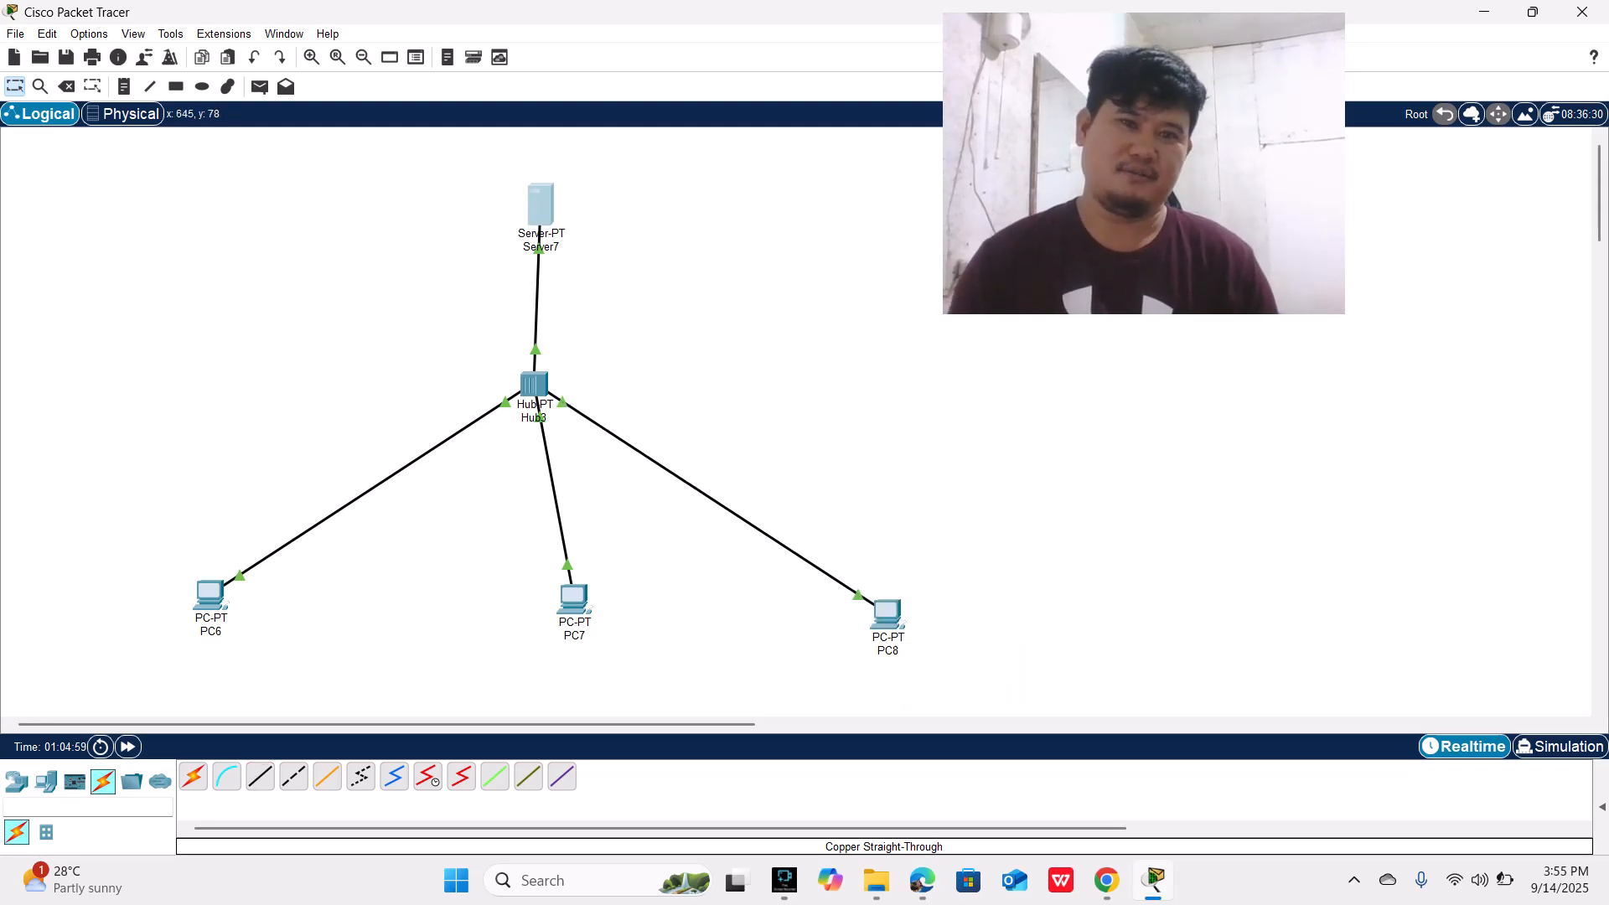
# Step: Give the server the static IPv4 address 20.0.0.1 with subnet mask 255.0.0.0
pyautogui.click(541, 204)
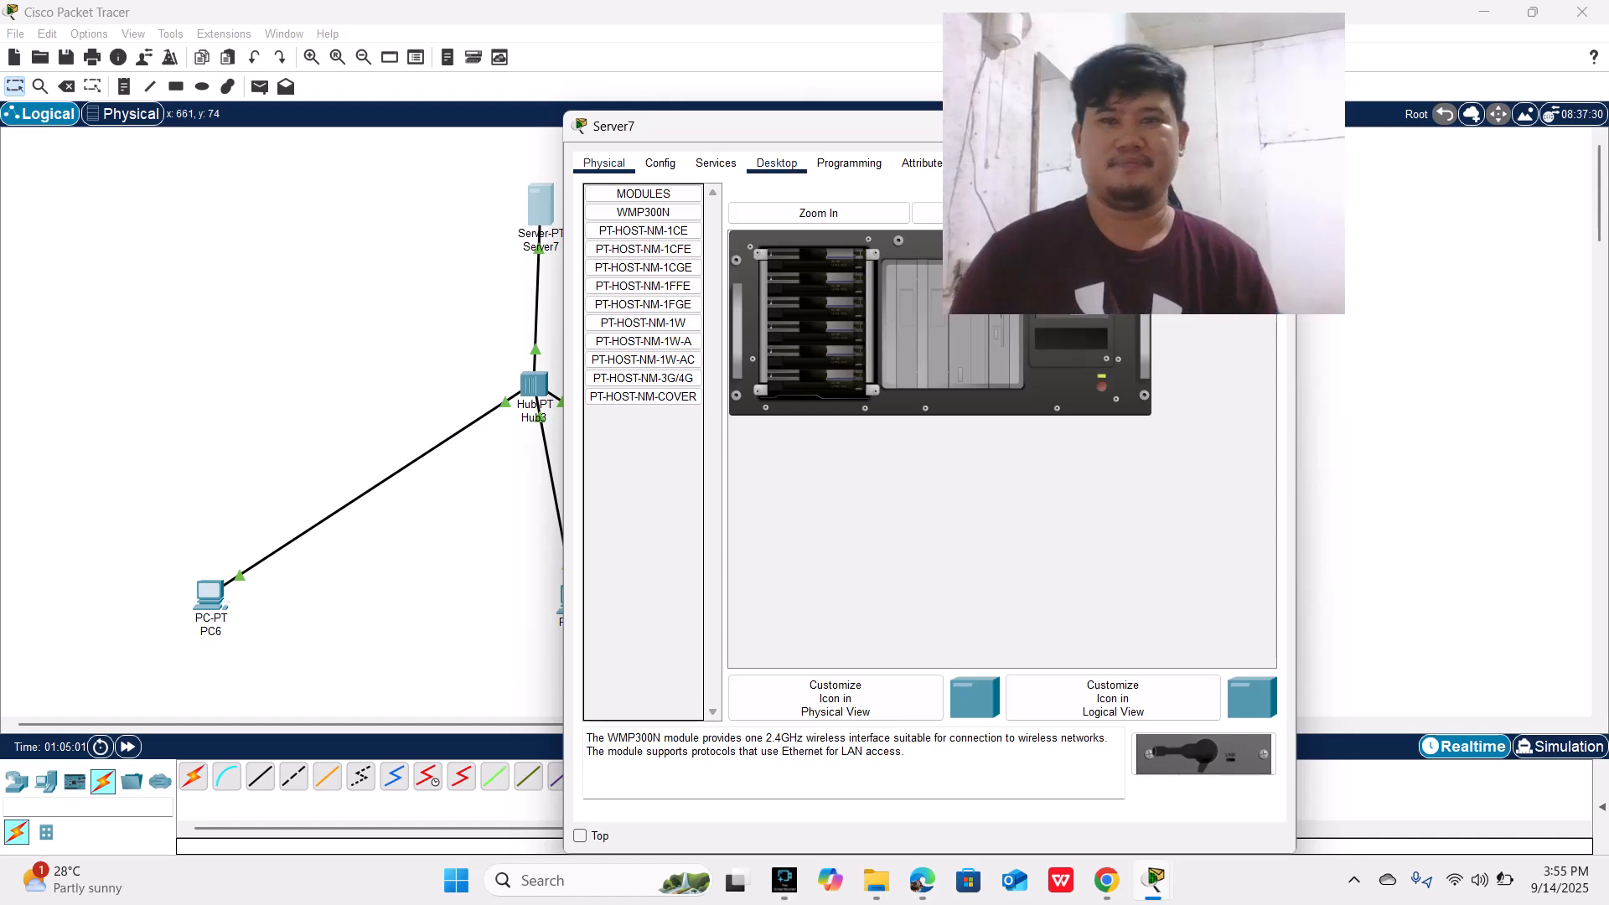
pyautogui.moveTo(712, 126); pyautogui.dragTo(236, 103)
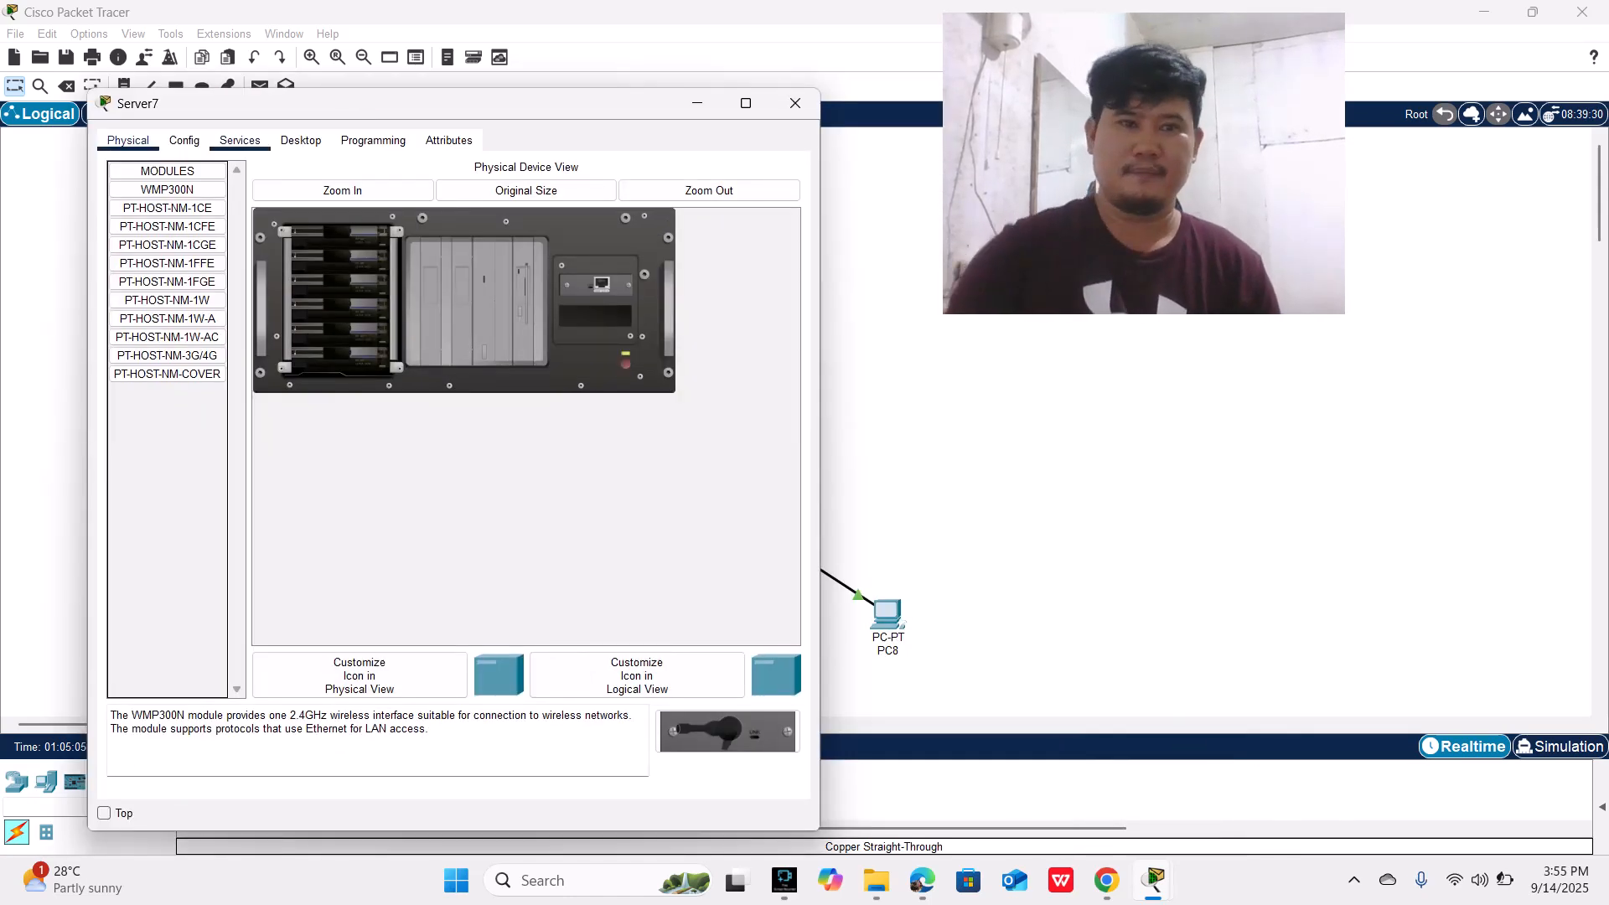
pyautogui.click(240, 140)
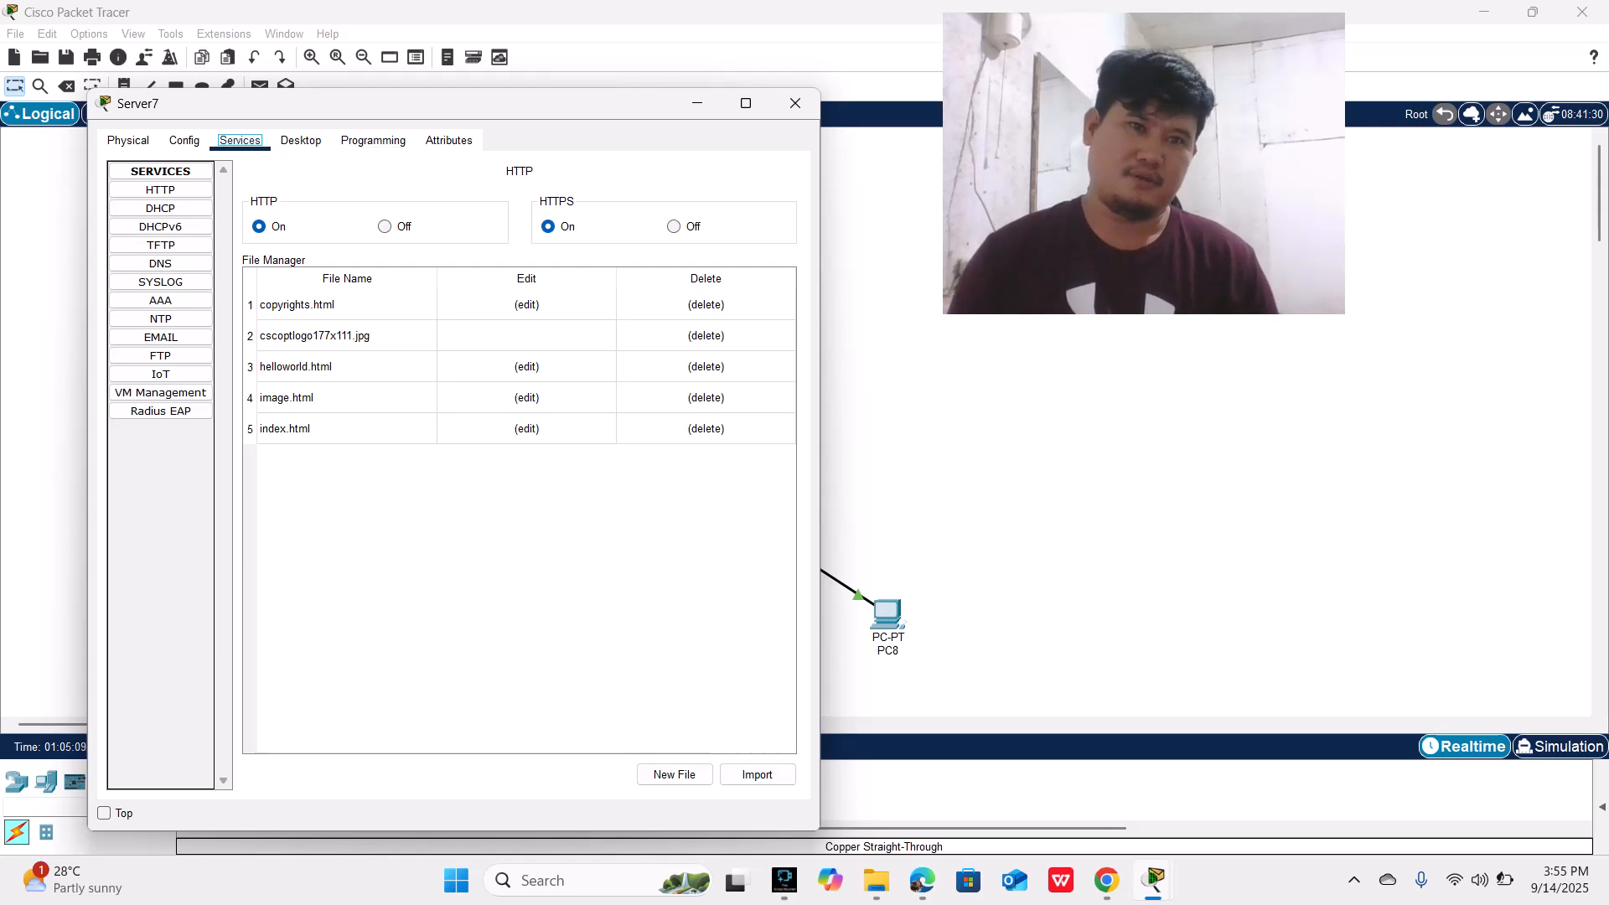
pyautogui.click(301, 140)
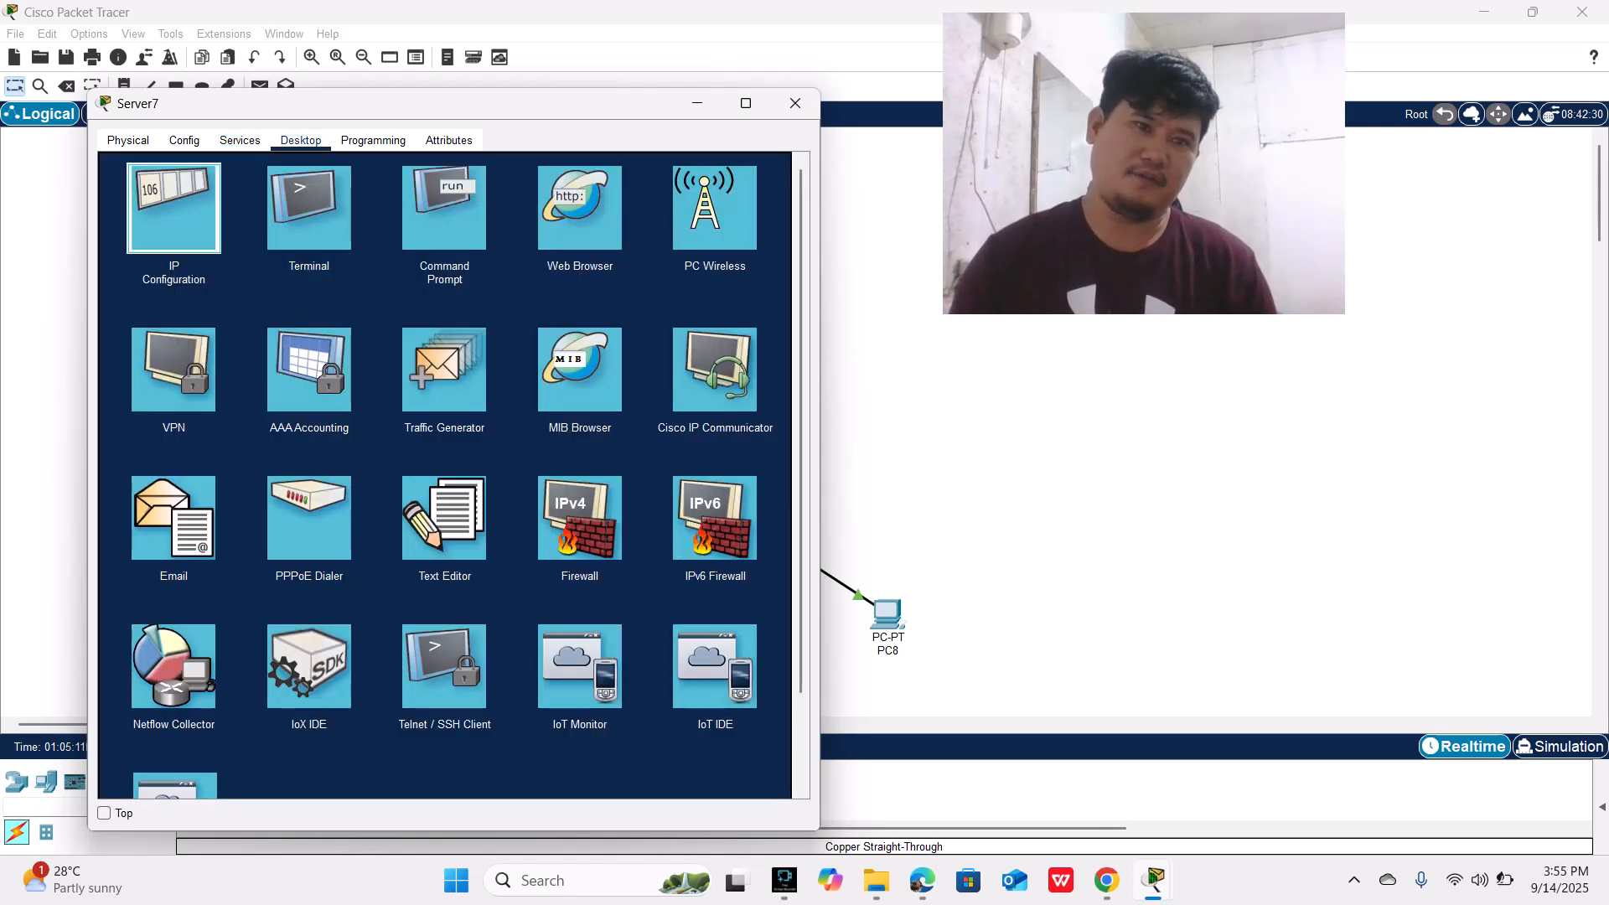
pyautogui.click(173, 208)
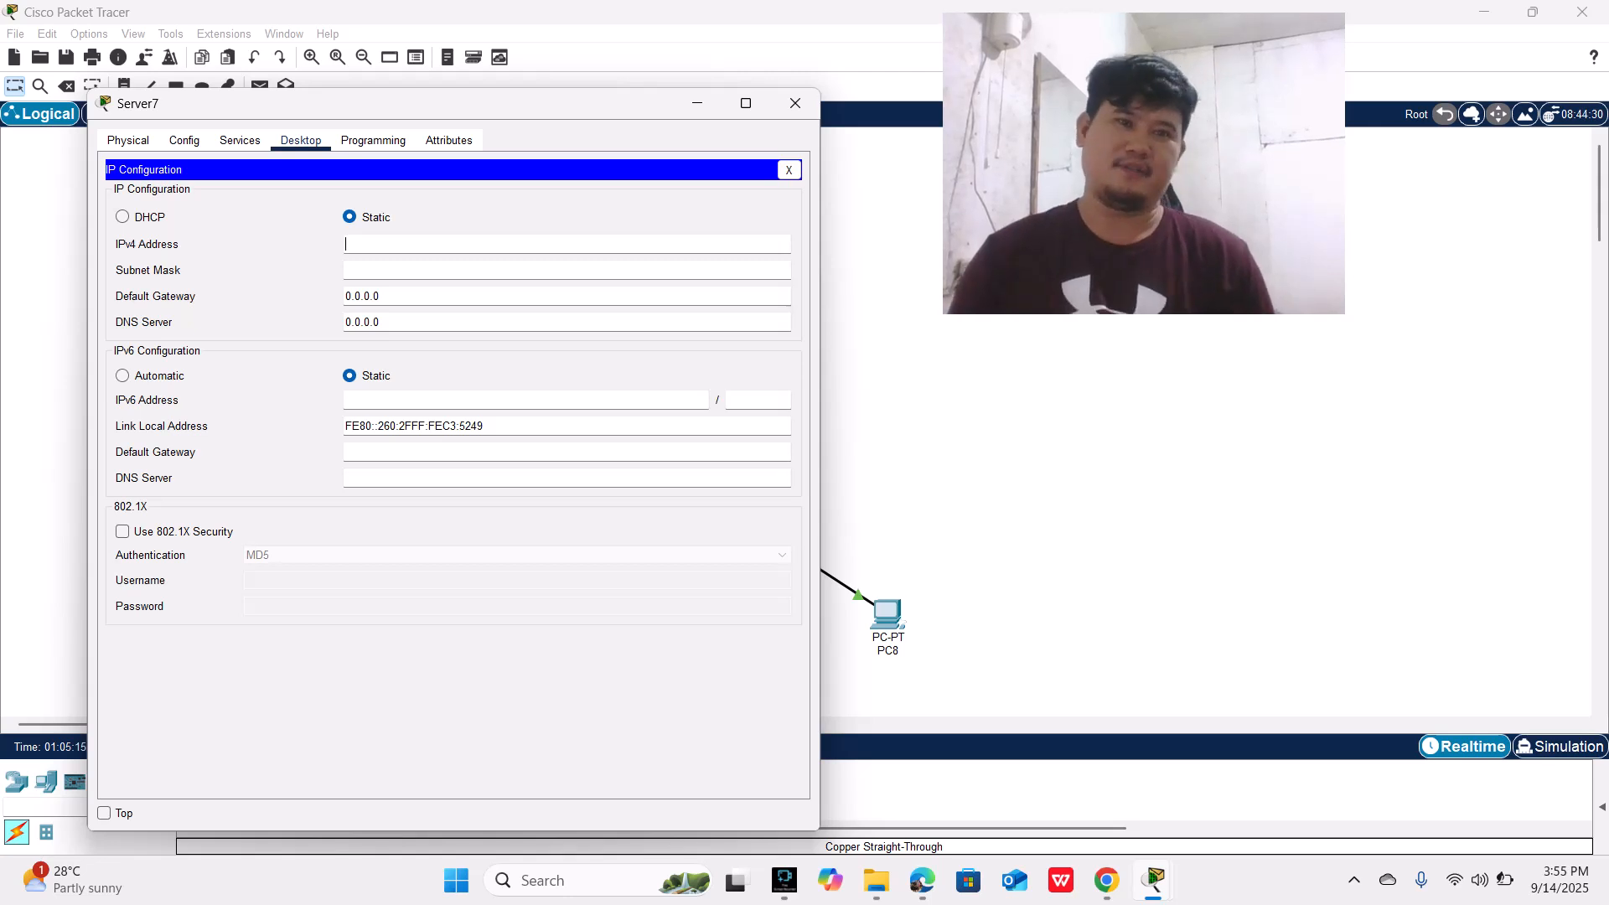
pyautogui.write('20.2')
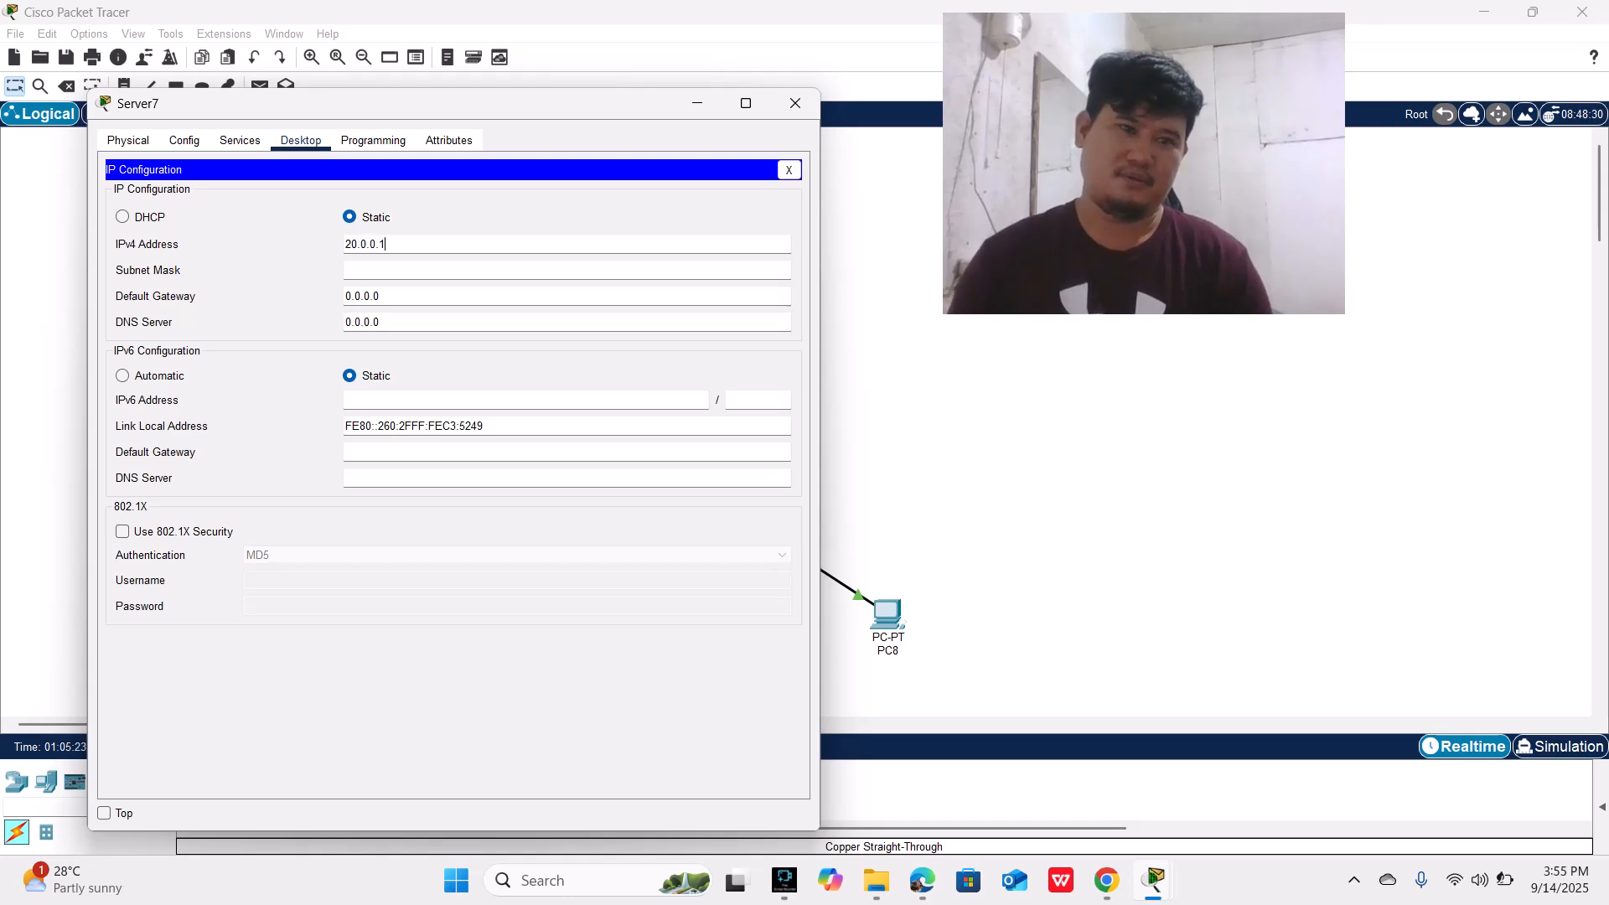
pyautogui.press('Return')
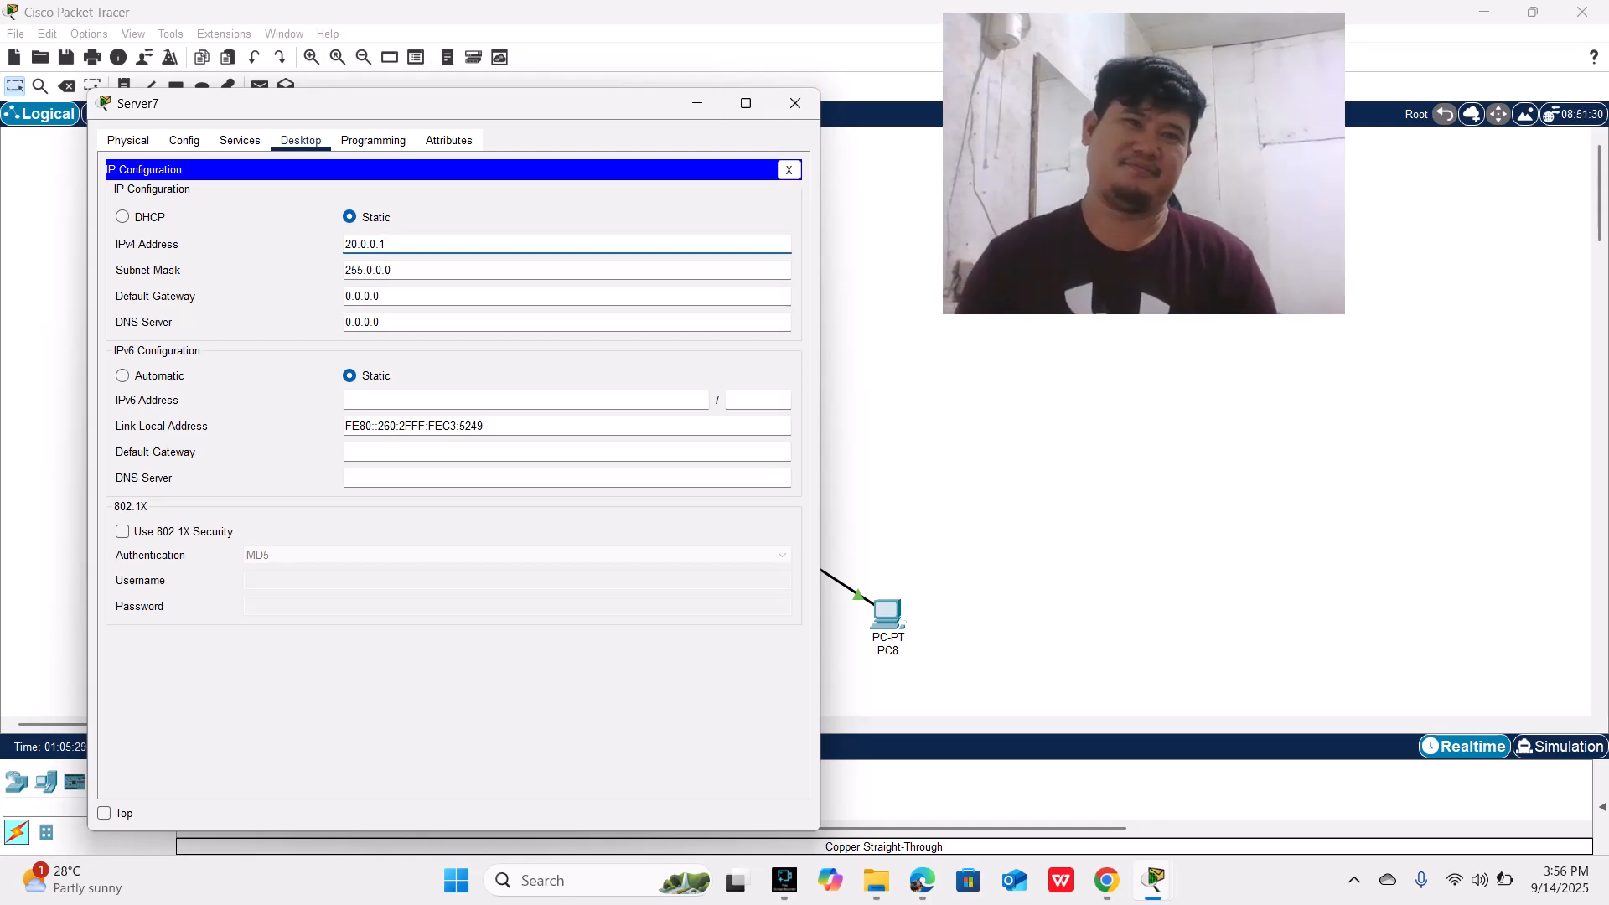
# Step: Turn on the DHCP service for FastEthernet0 on the server
pyautogui.click(239, 139)
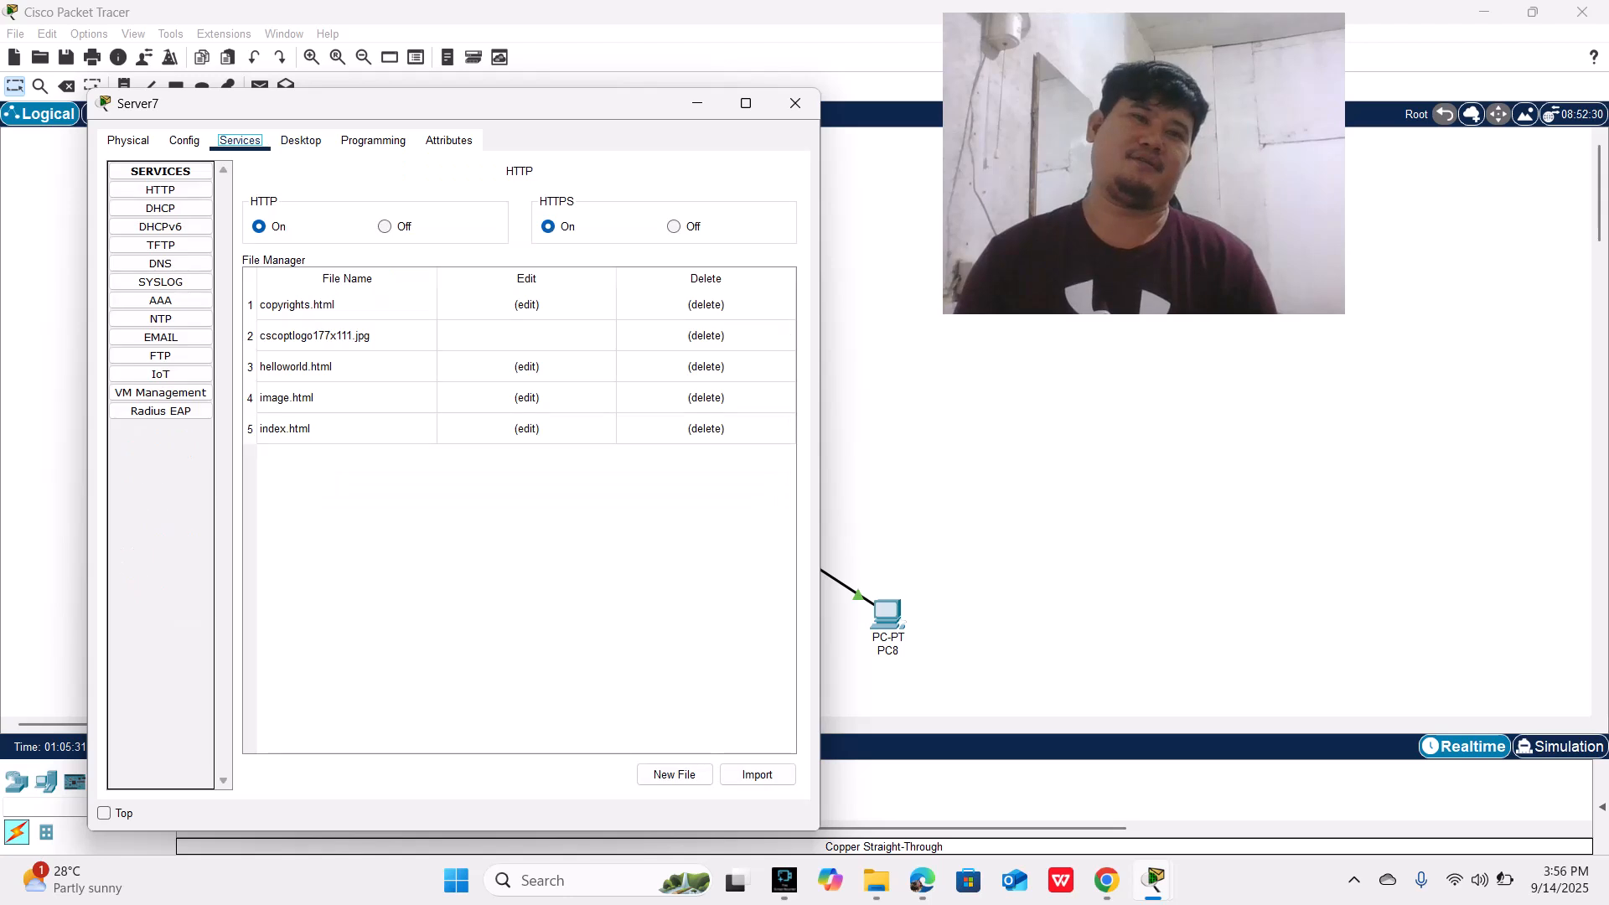
pyautogui.click(160, 209)
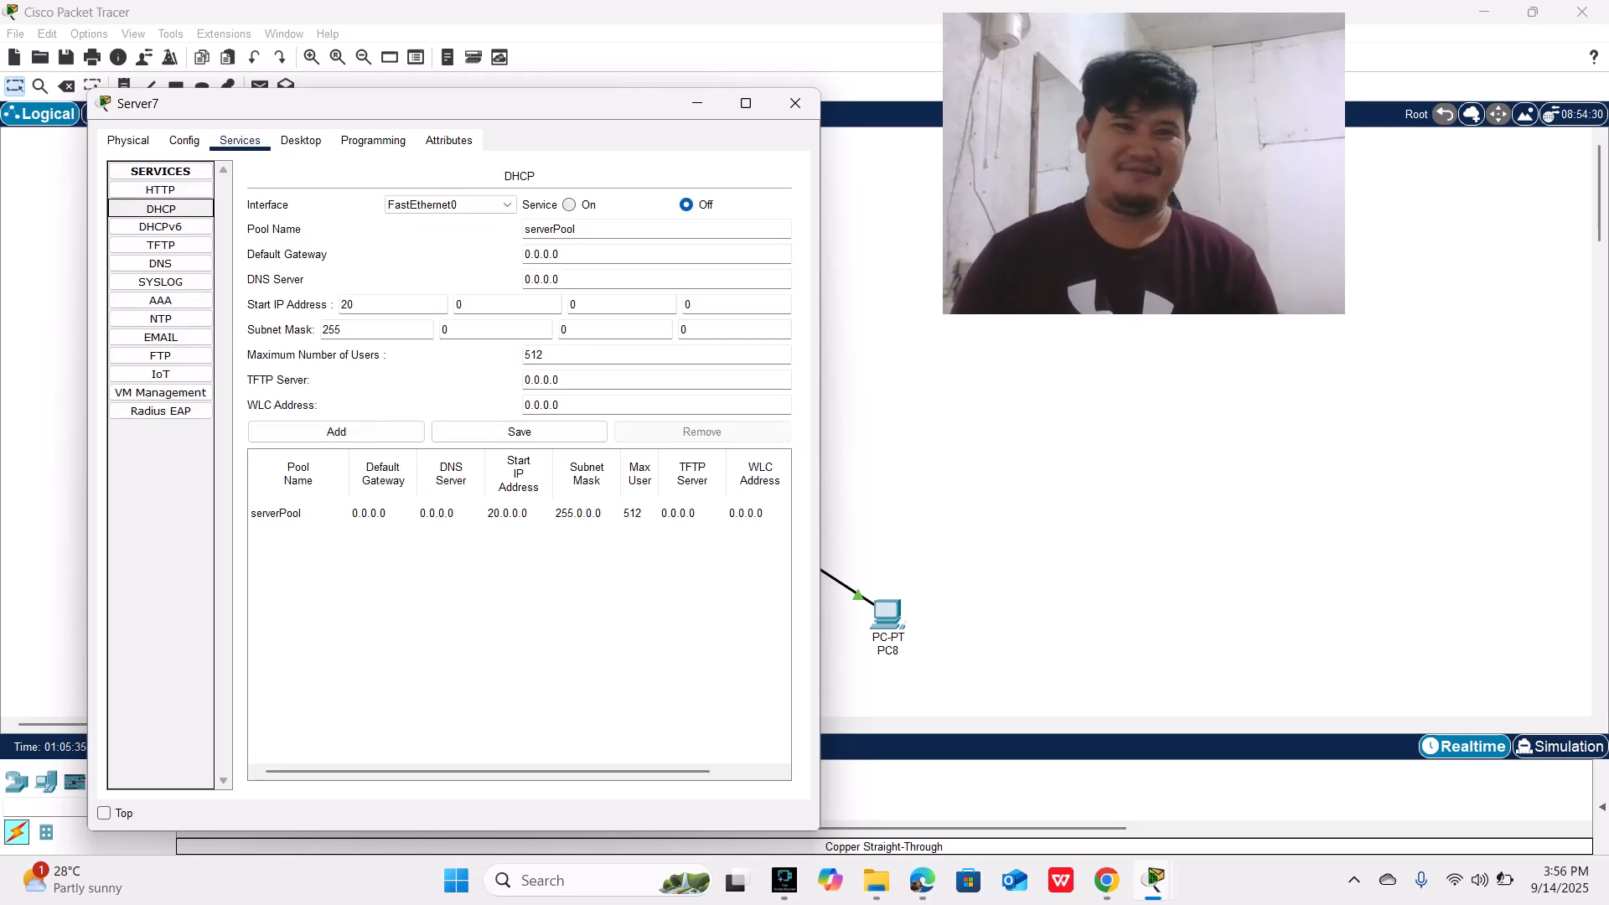
pyautogui.click(569, 205)
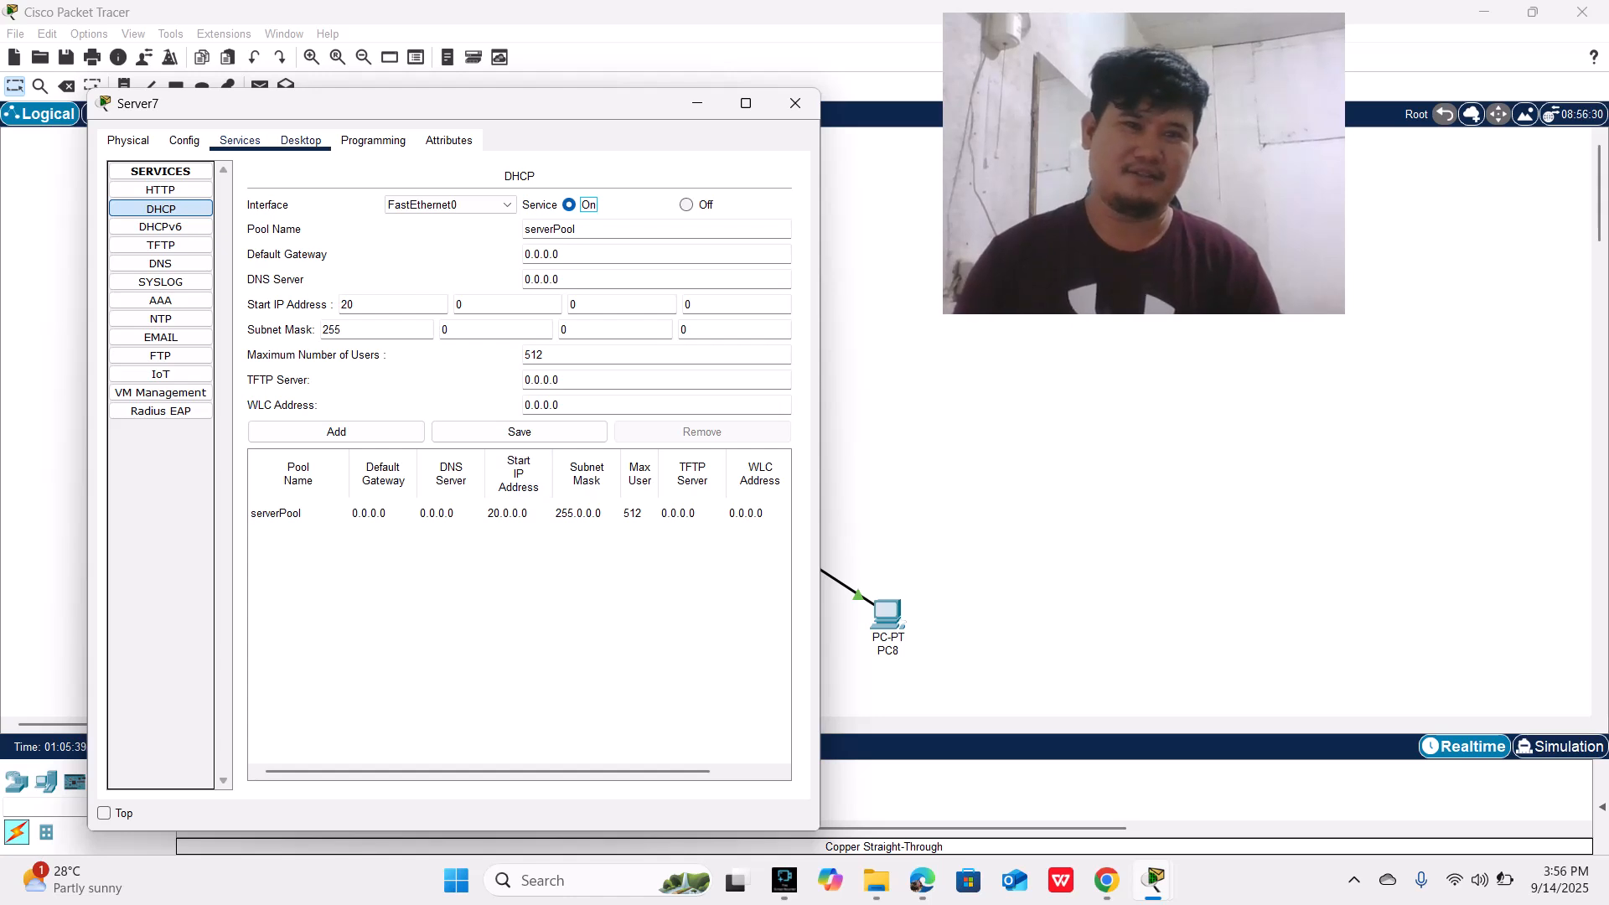
# Step: Open the server's IPv4 firewall and define an inbound rule with action Deny and protocol ICMP
pyautogui.click(301, 140)
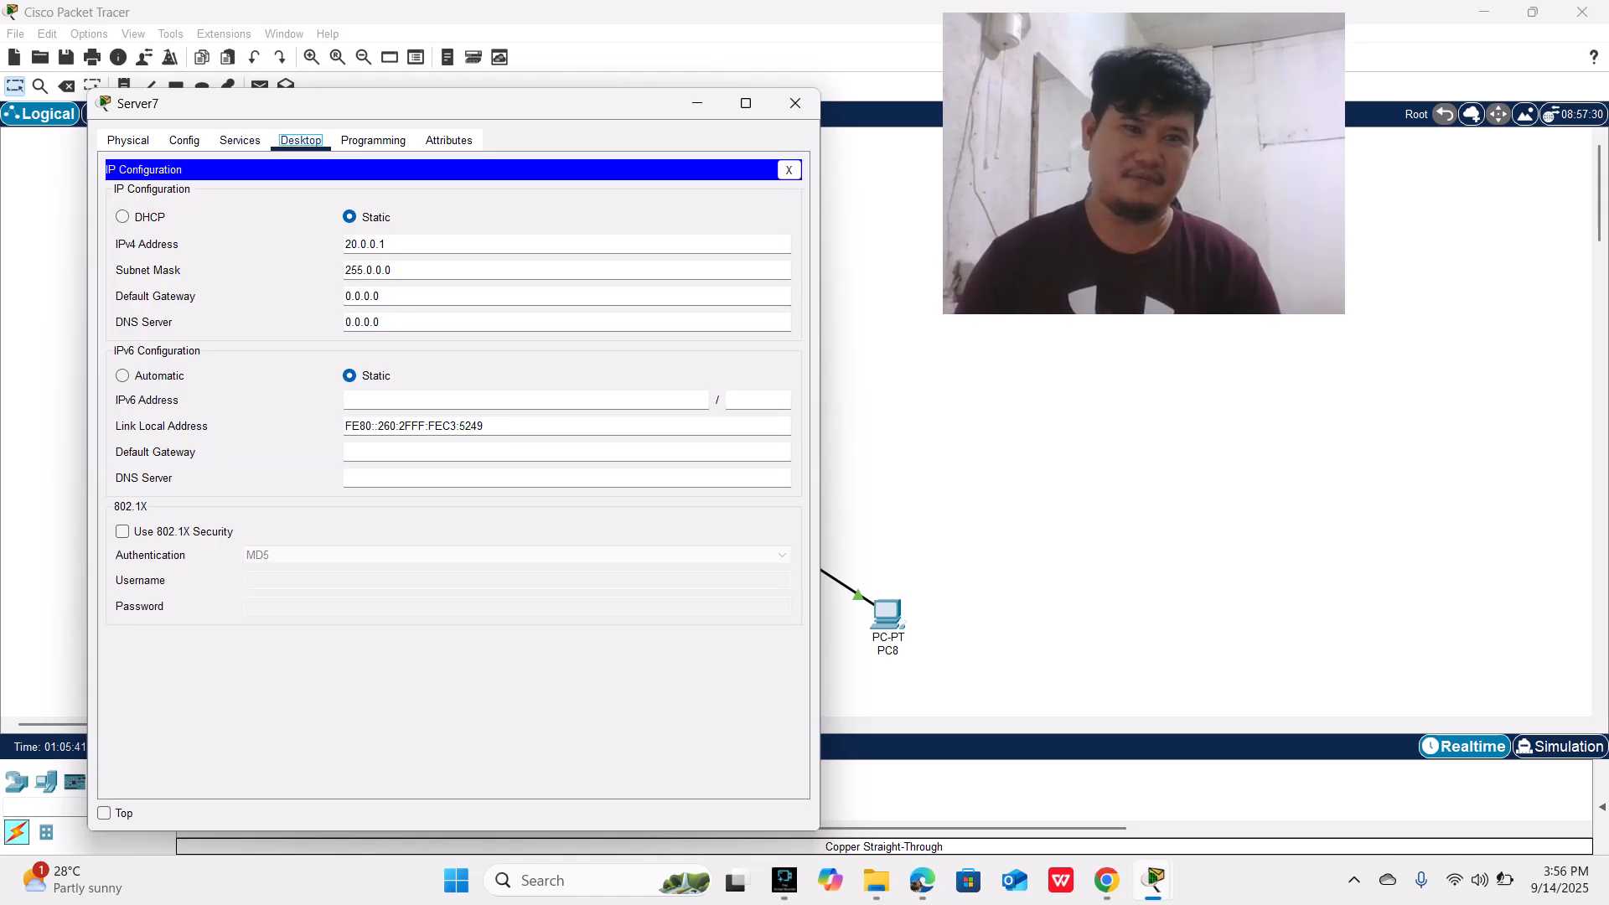
pyautogui.click(788, 169)
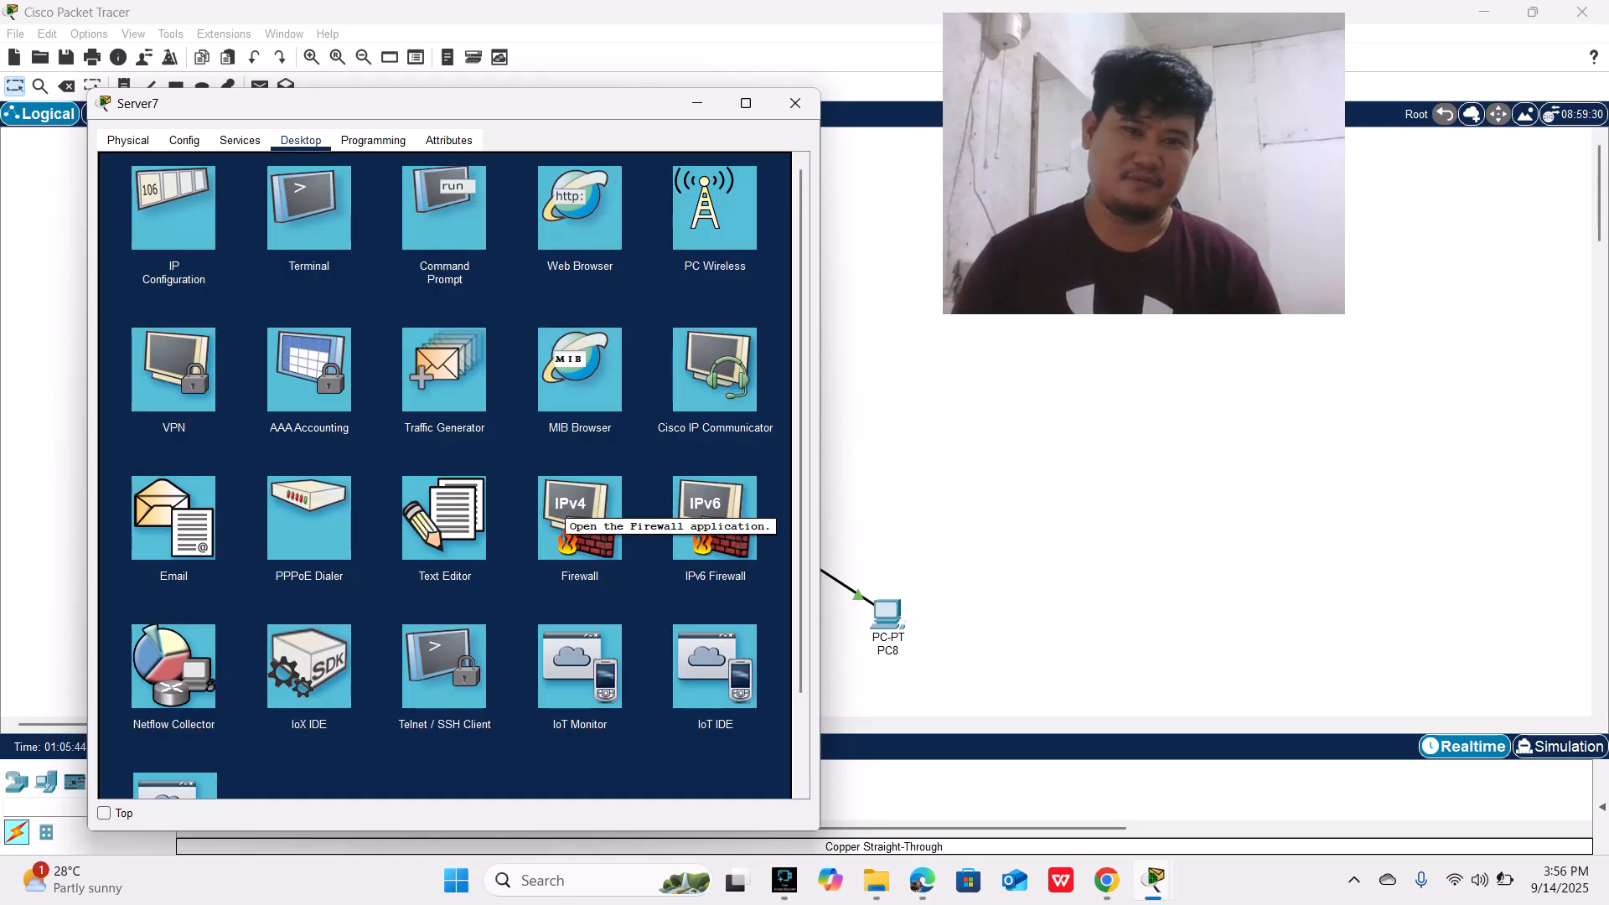
pyautogui.click(562, 513)
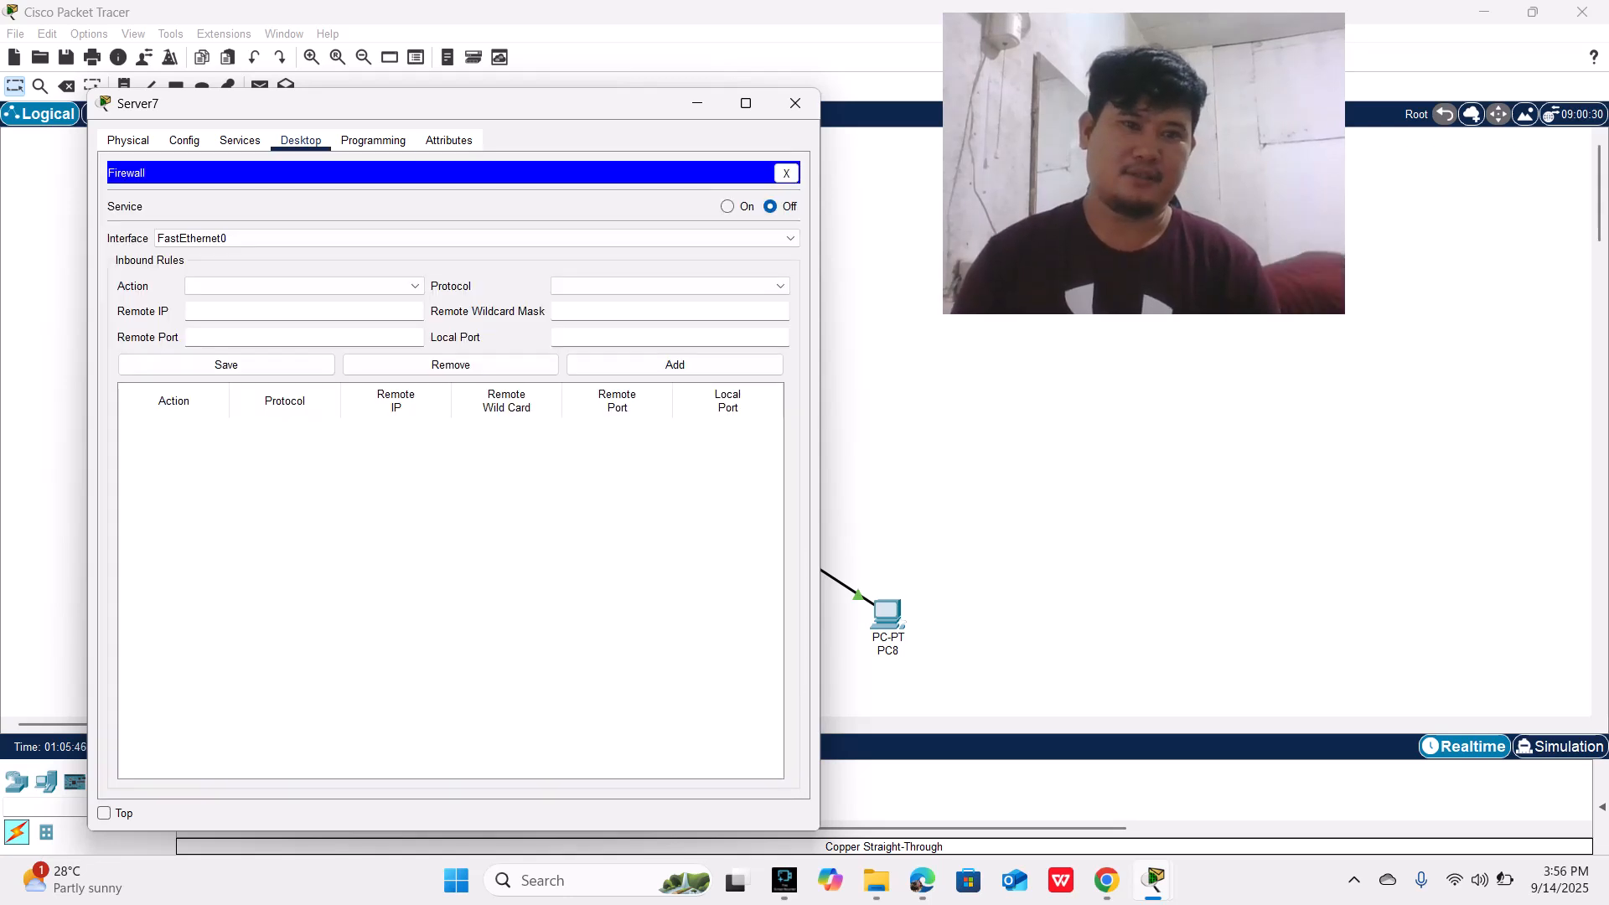
pyautogui.click(305, 286)
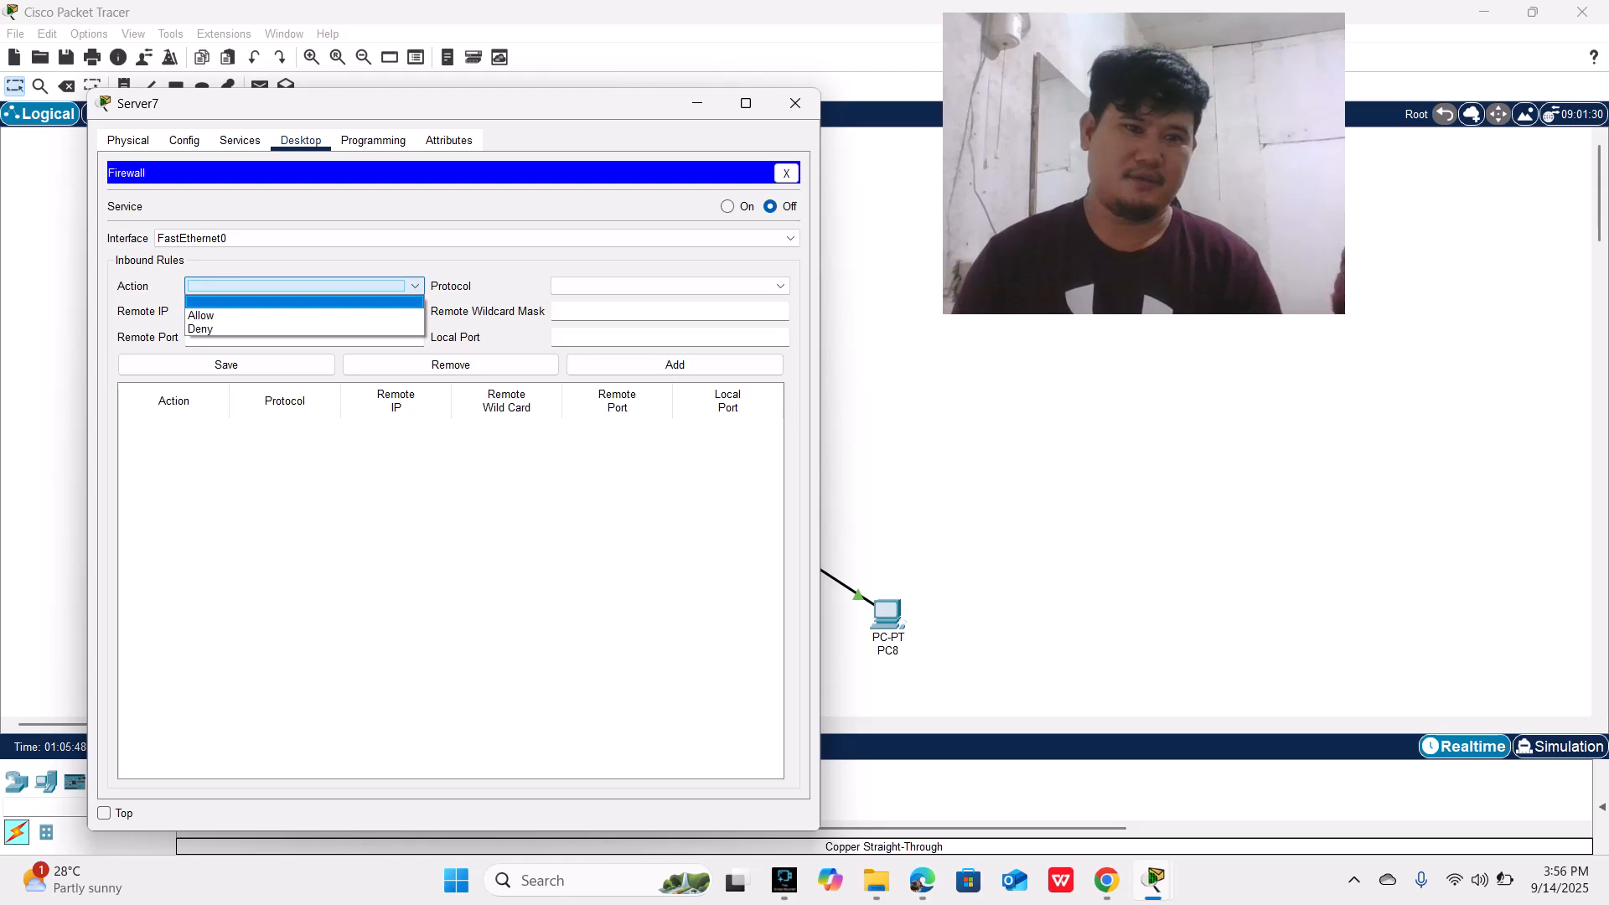
pyautogui.click(305, 329)
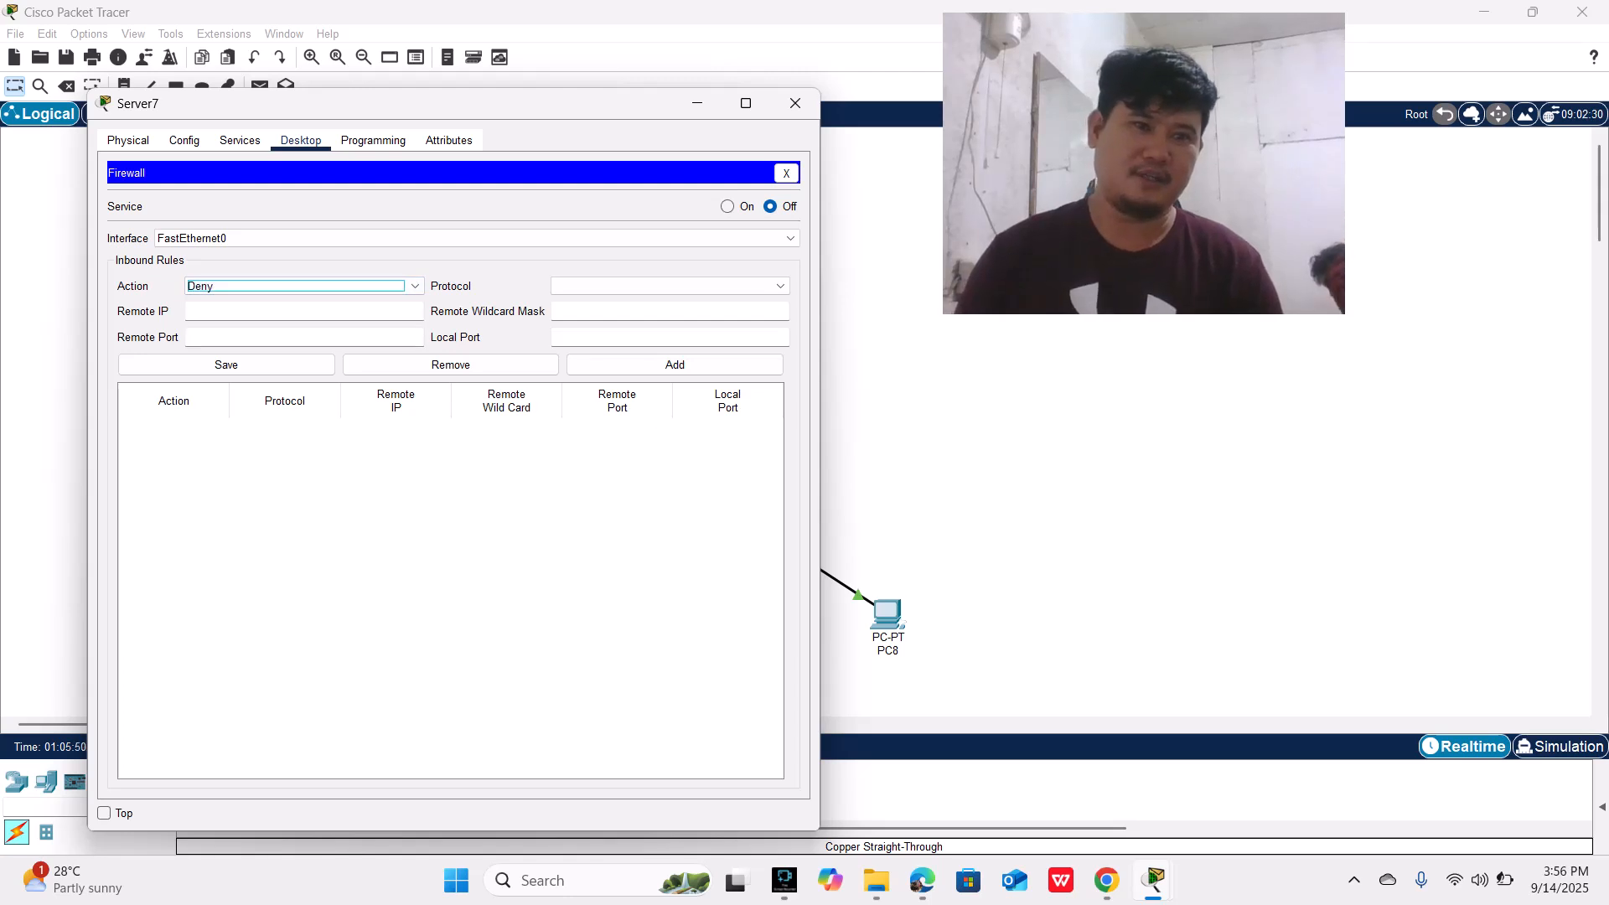
pyautogui.click(670, 286)
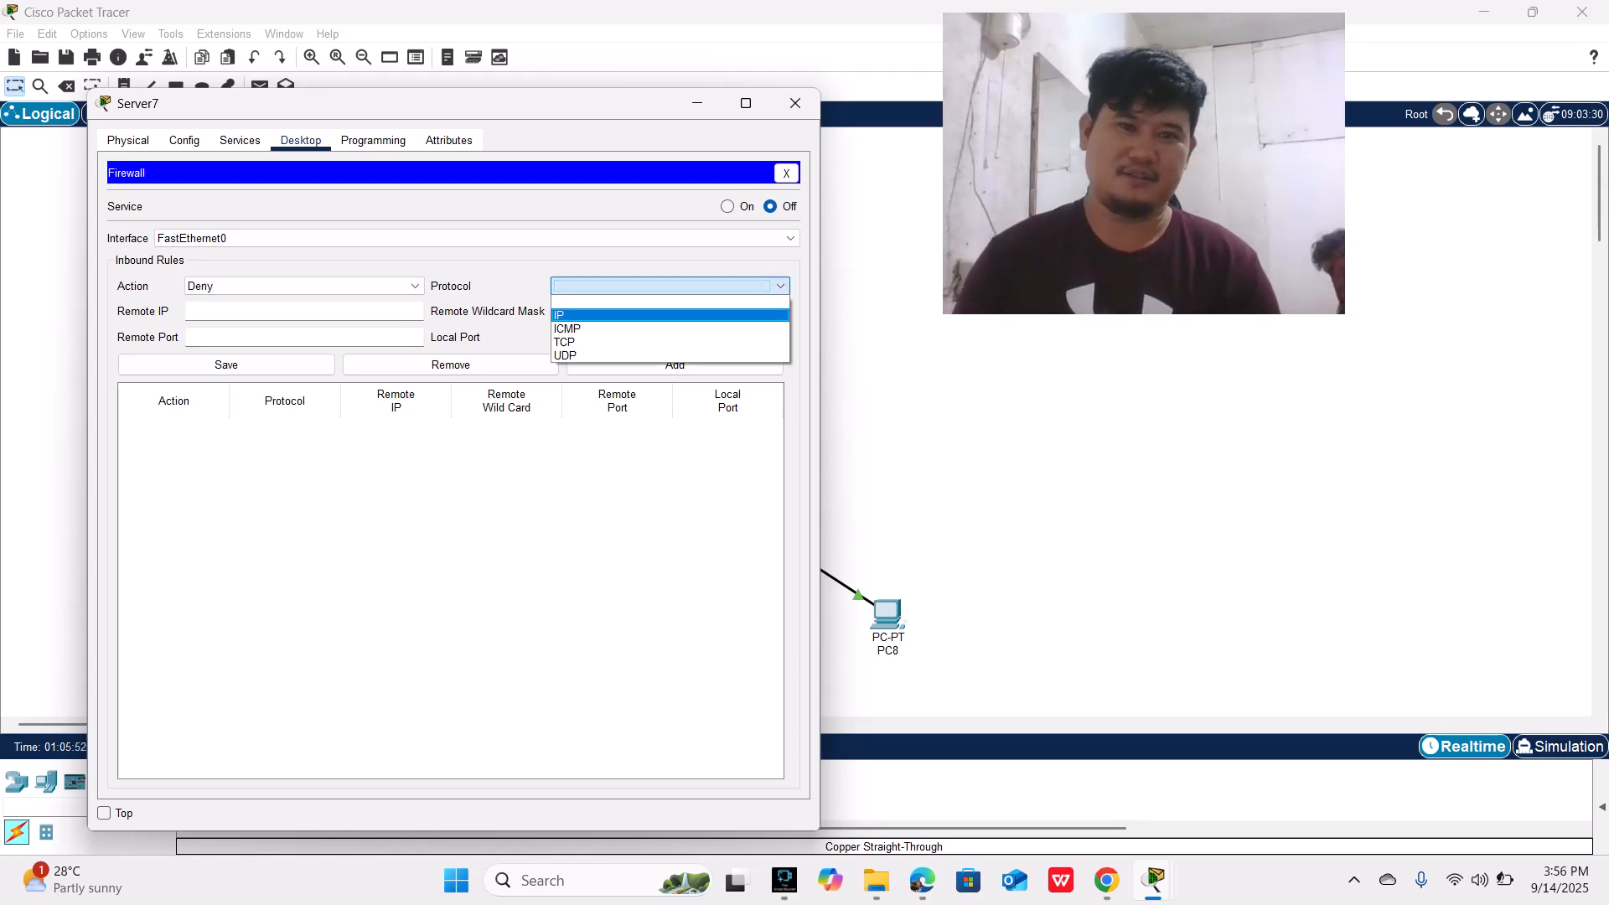
pyautogui.click(671, 329)
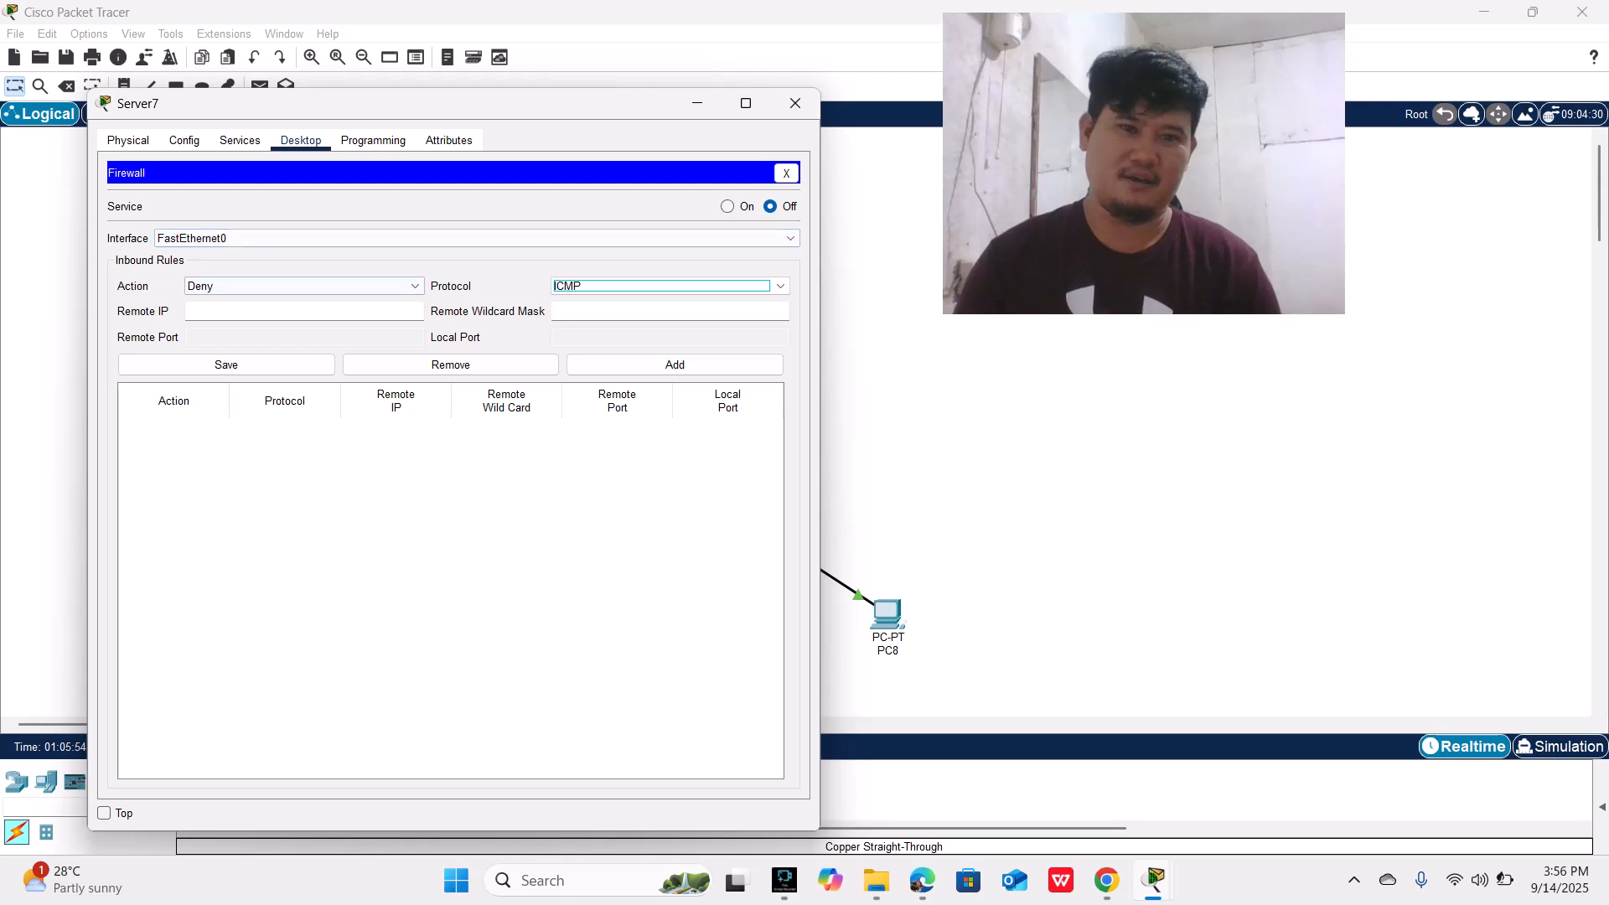
# Step: Give the Deny ICMP rule remote IP 0.0.0.0 and wildcard mask 255.255.255.255, and add it to the inbound rules
pyautogui.click(303, 310)
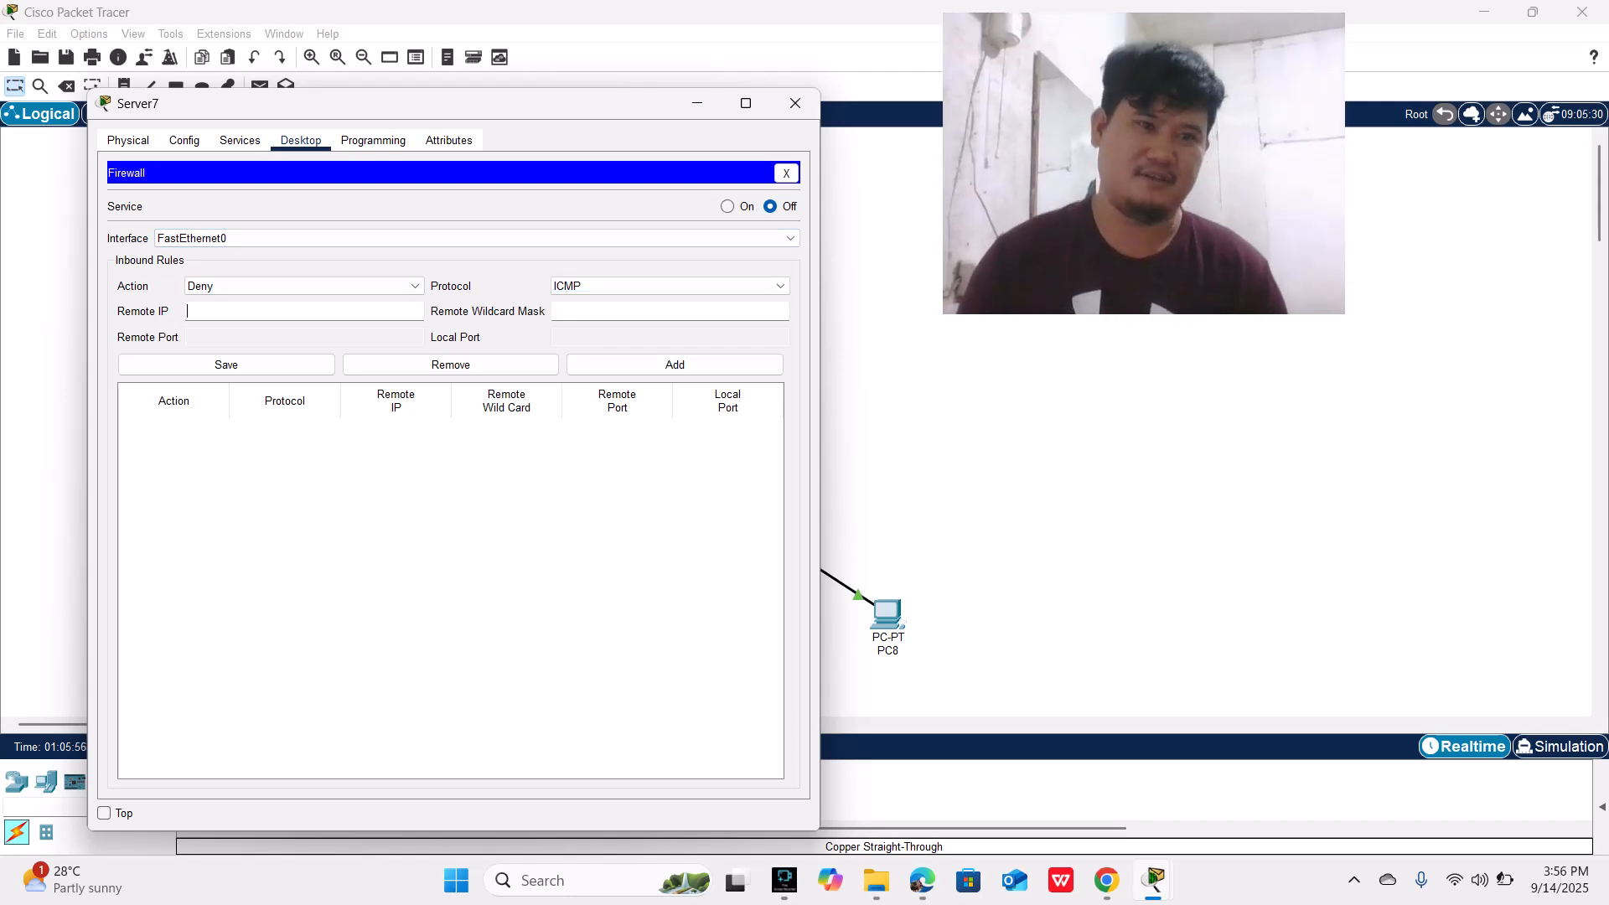
pyautogui.write('0')
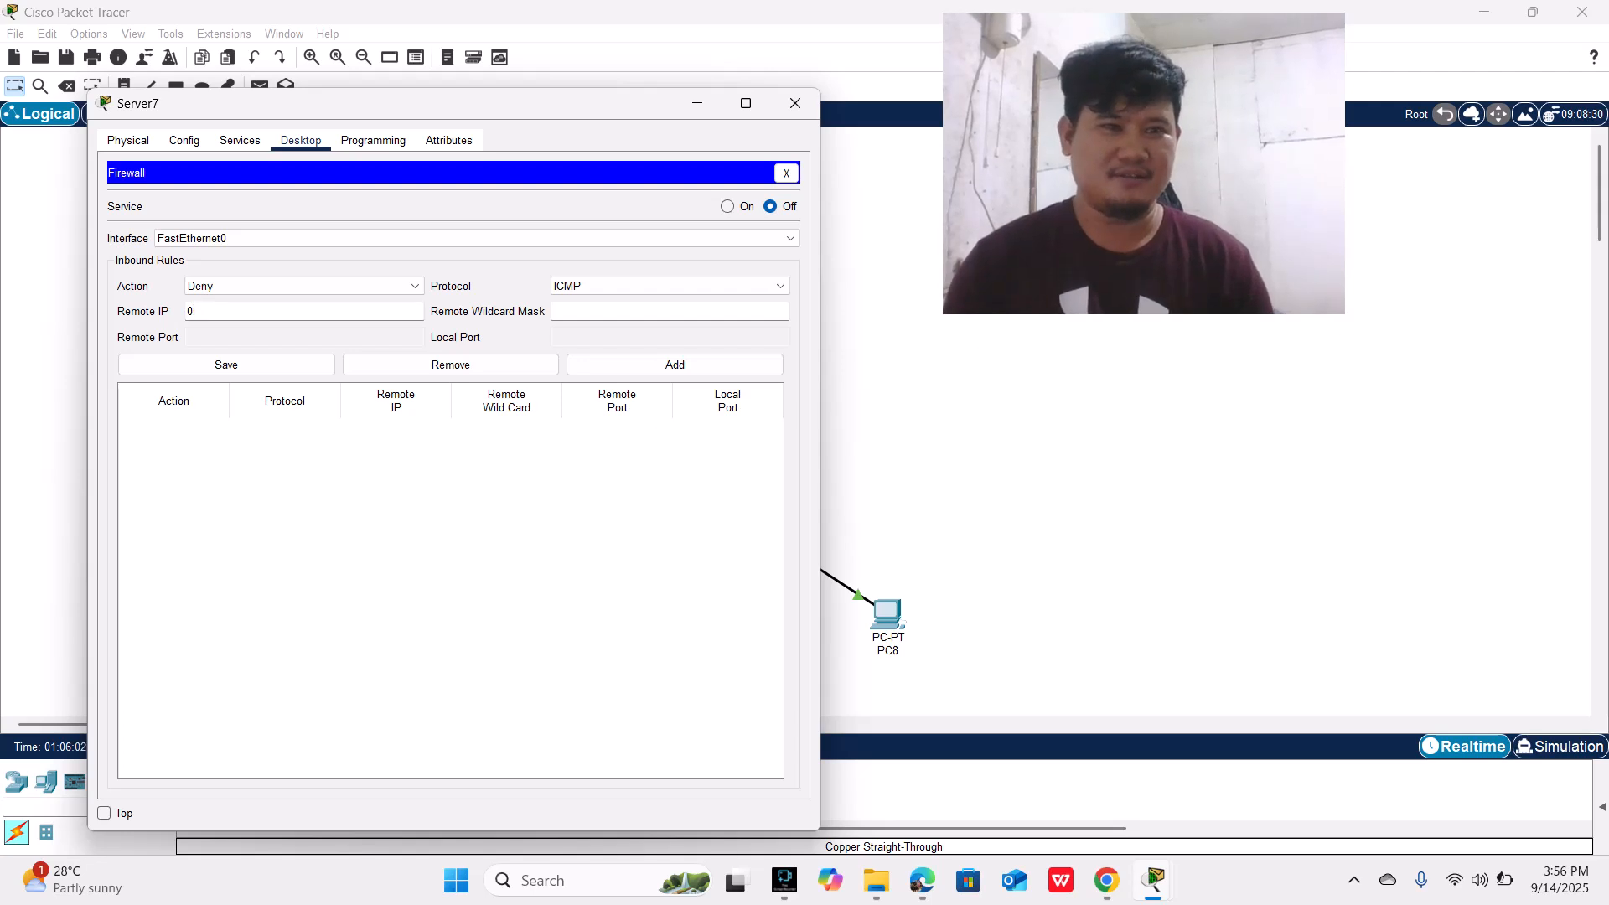
pyautogui.write('..0.0.0')
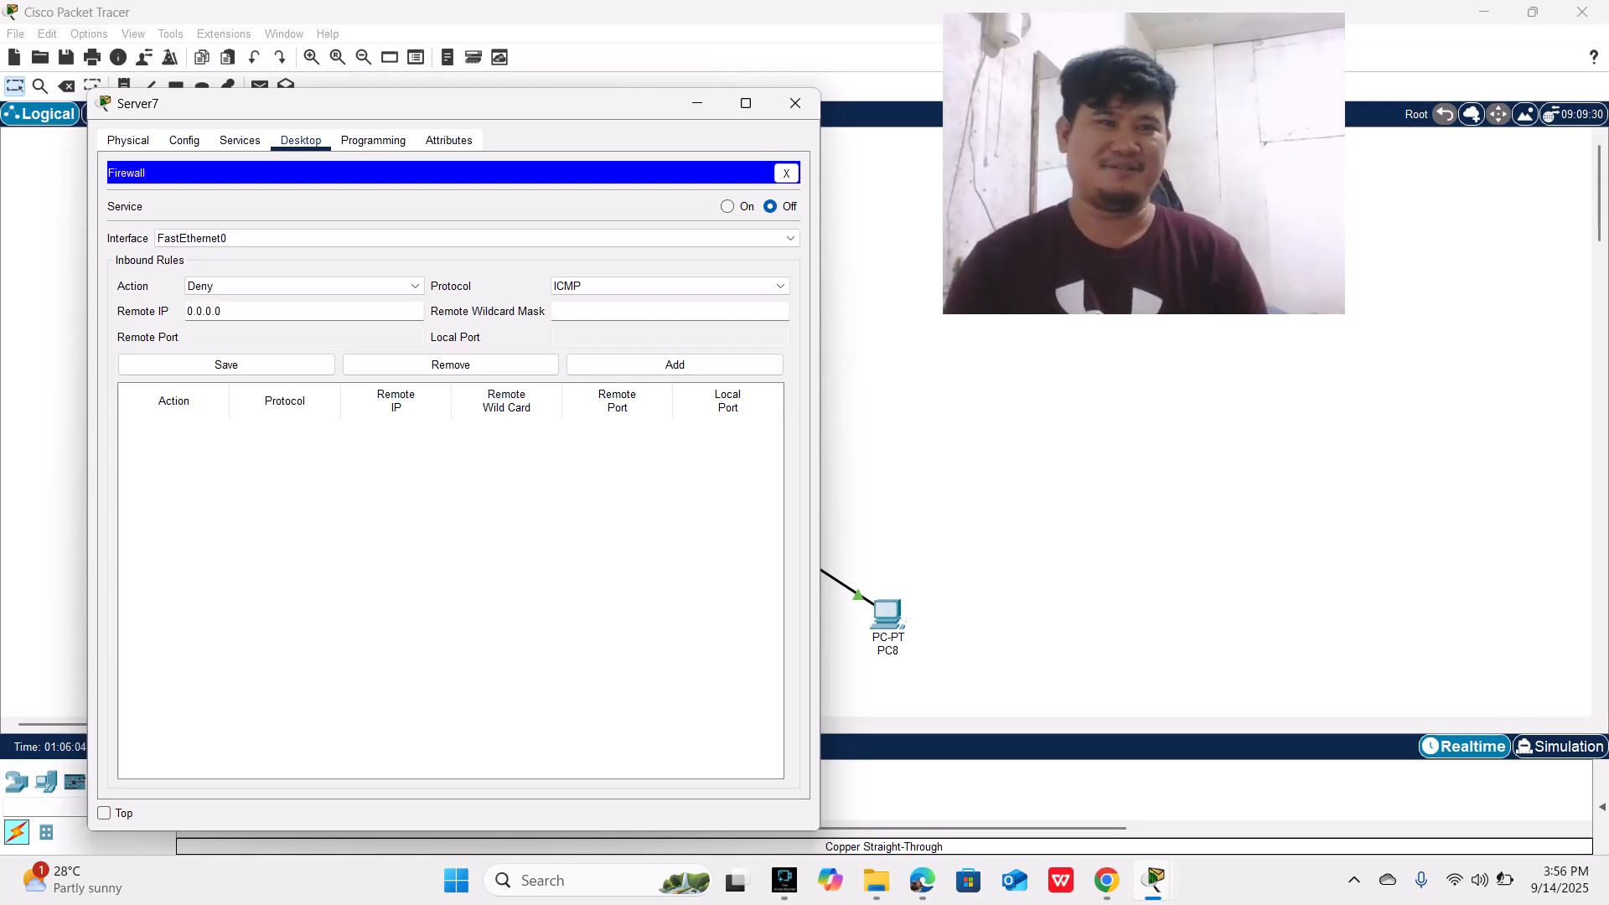
pyautogui.click(604, 311)
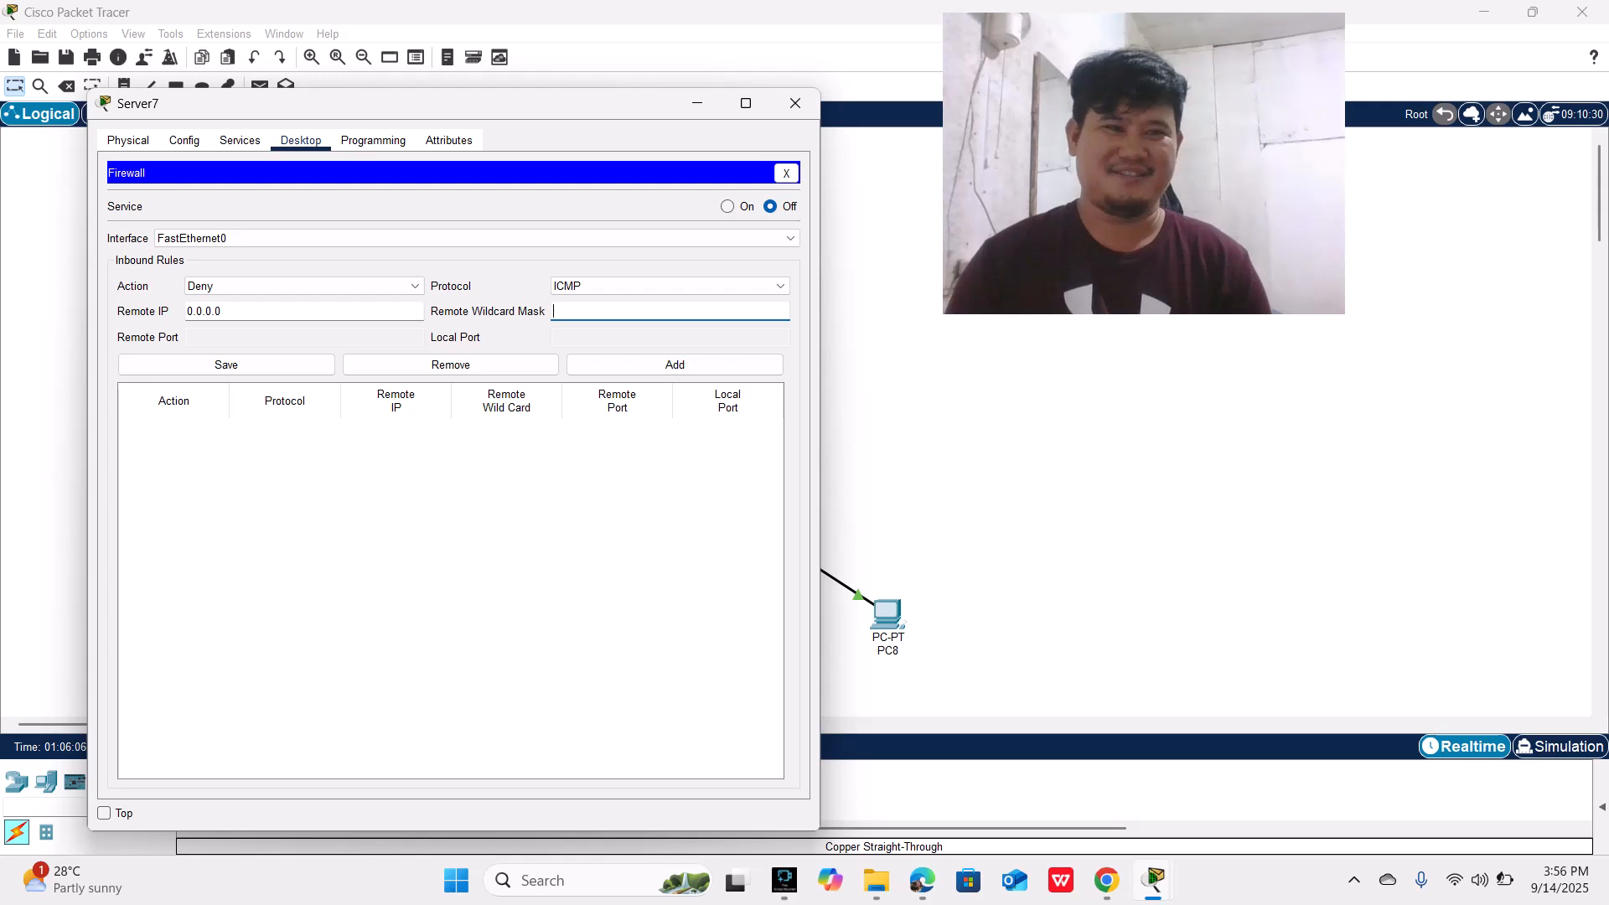
pyautogui.write('255.2')
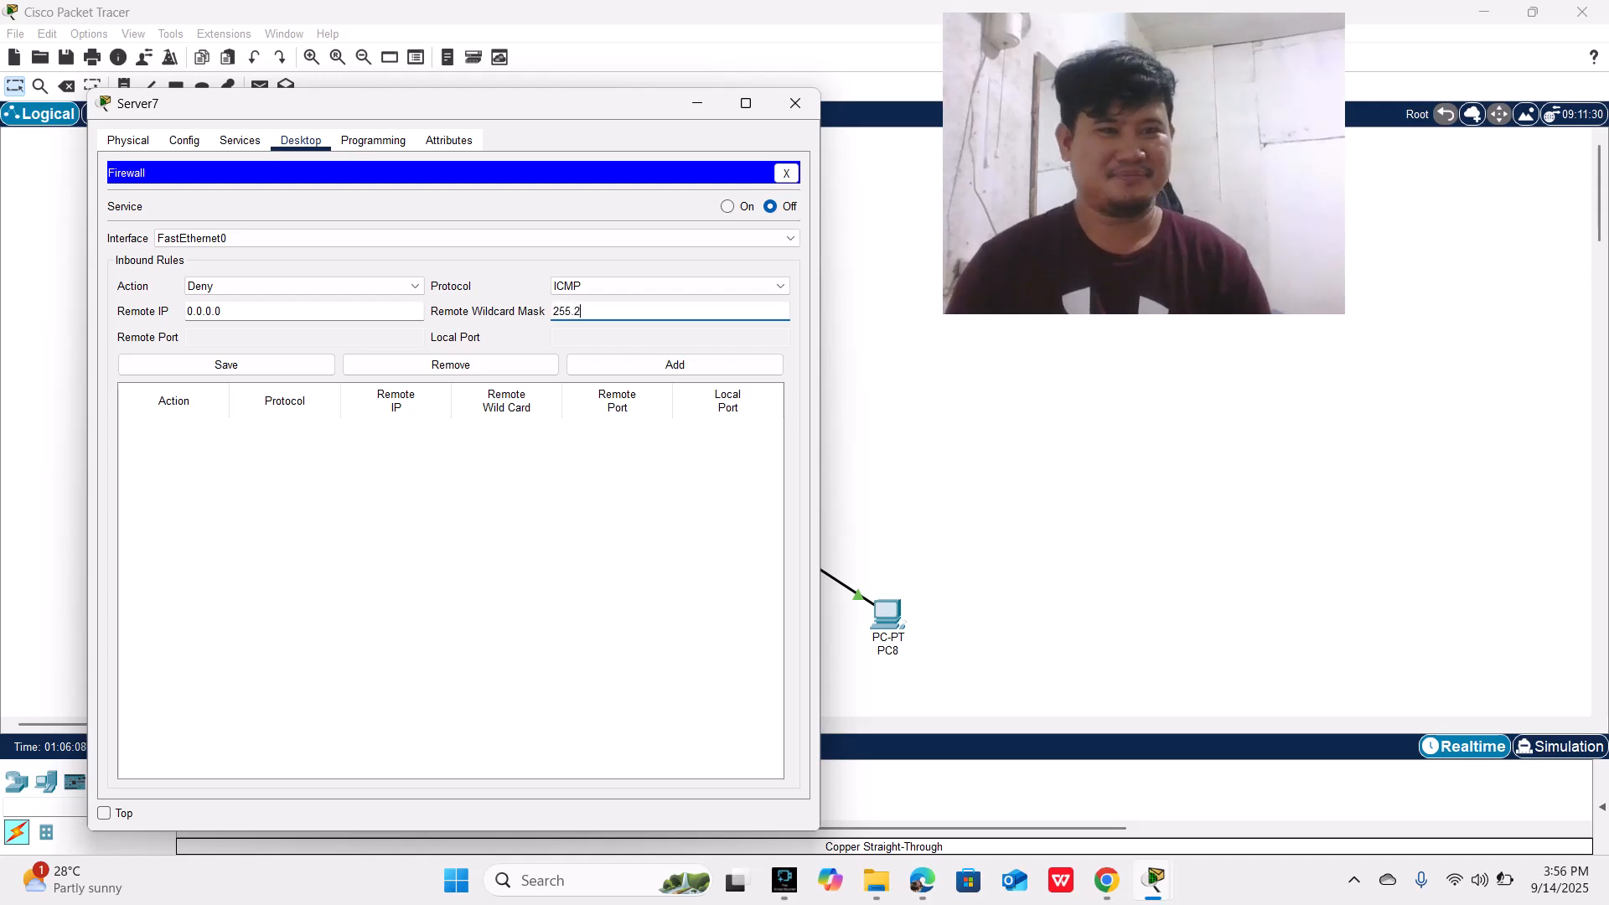
pyautogui.write('55.255.2')
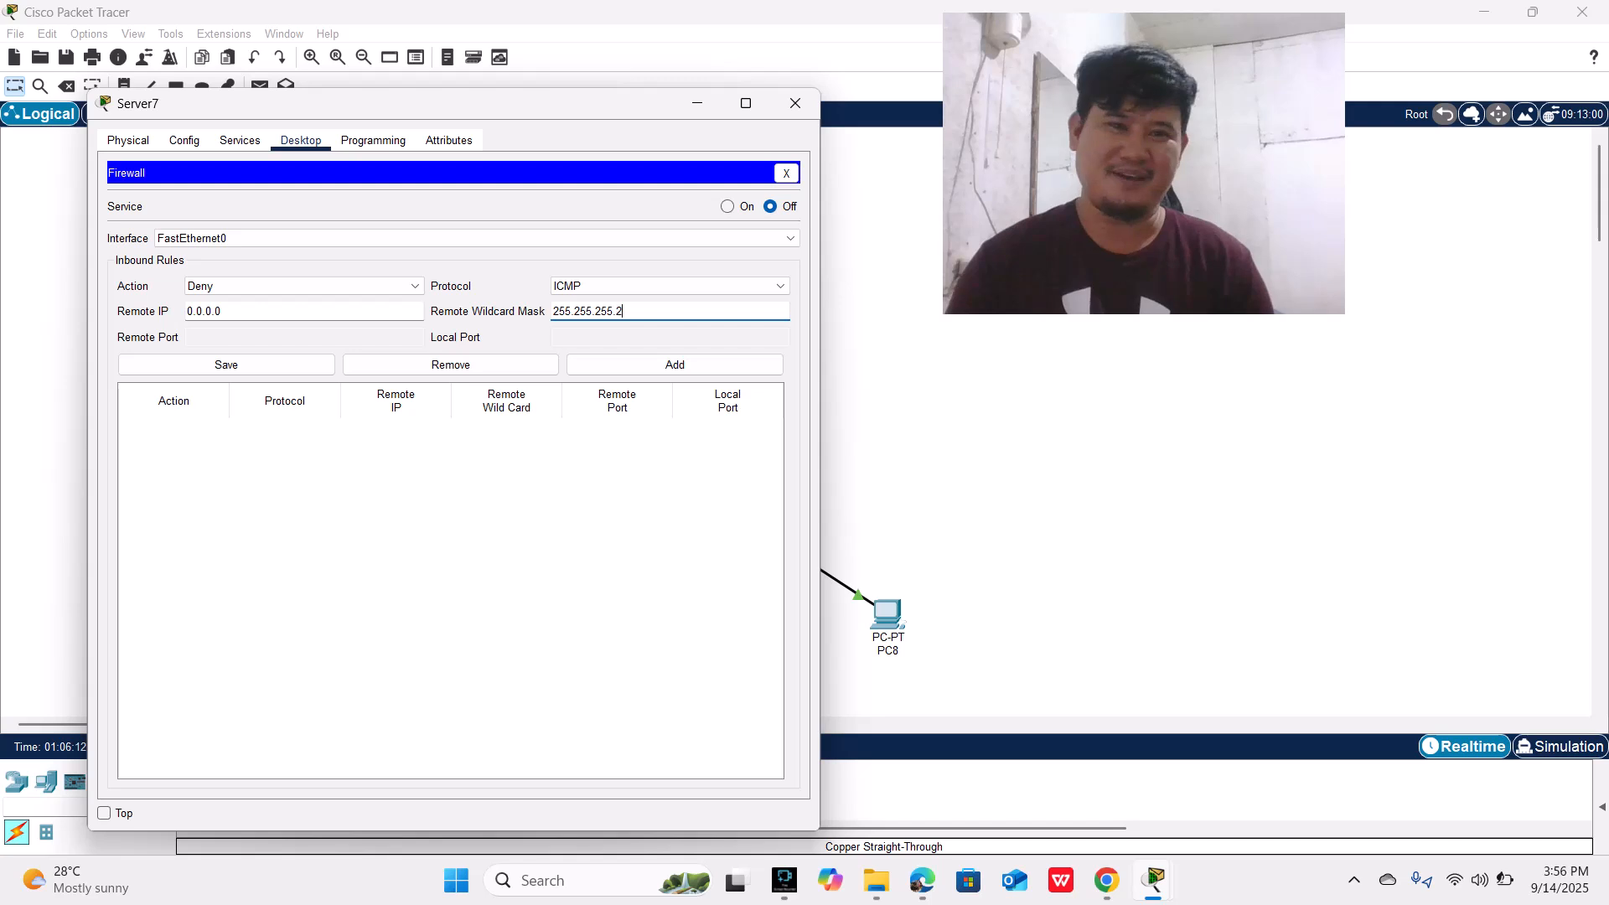
pyautogui.write('55')
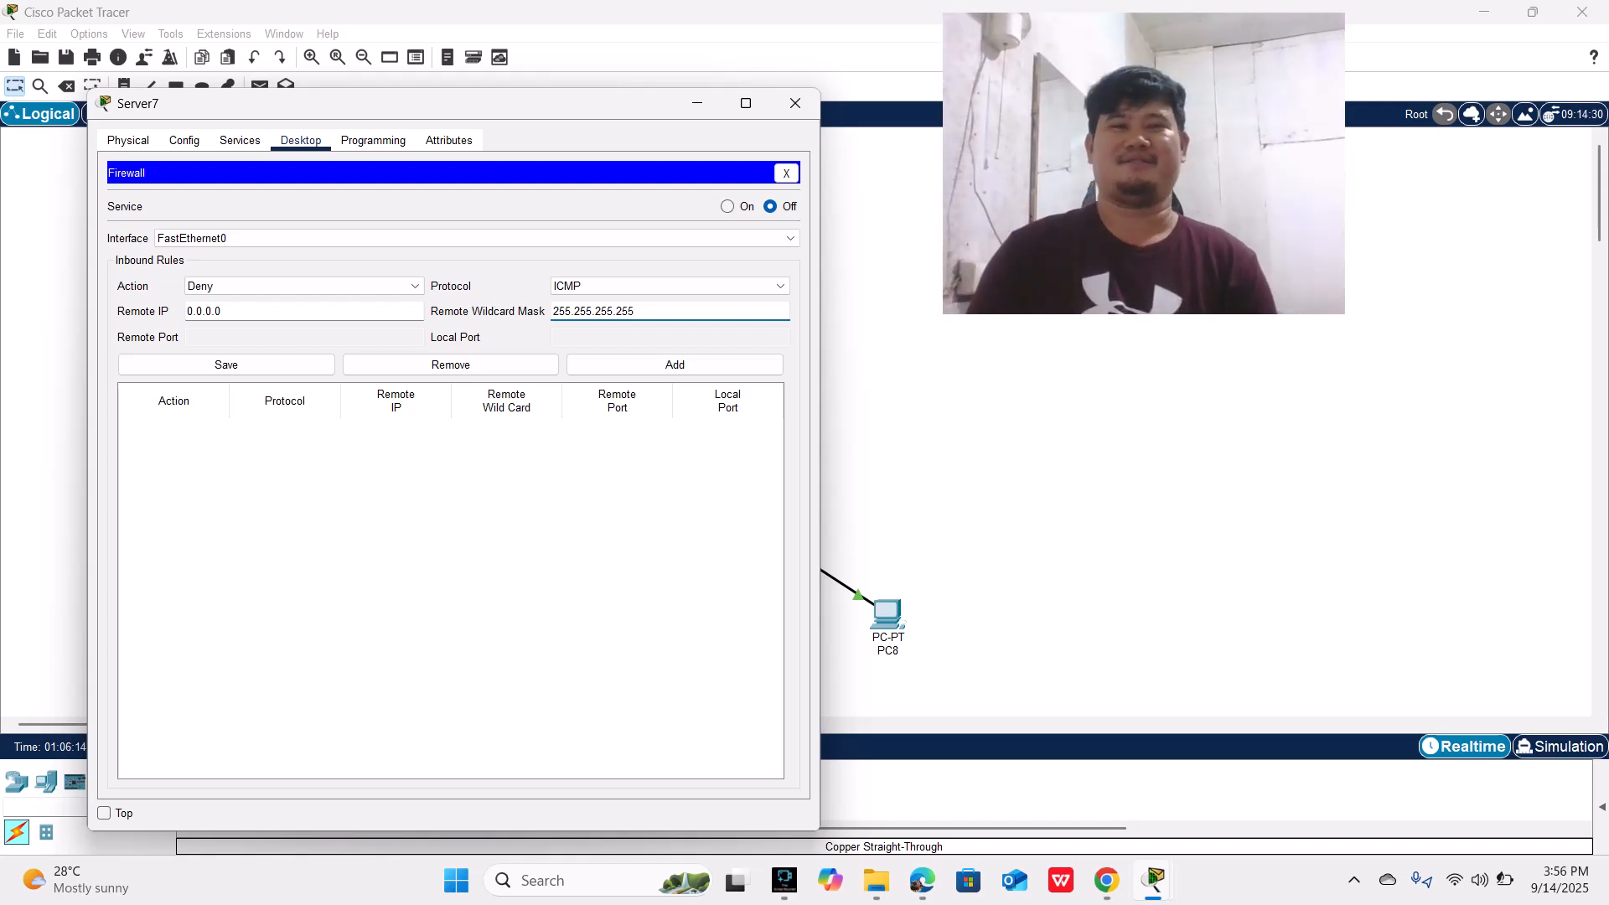
pyautogui.click(675, 364)
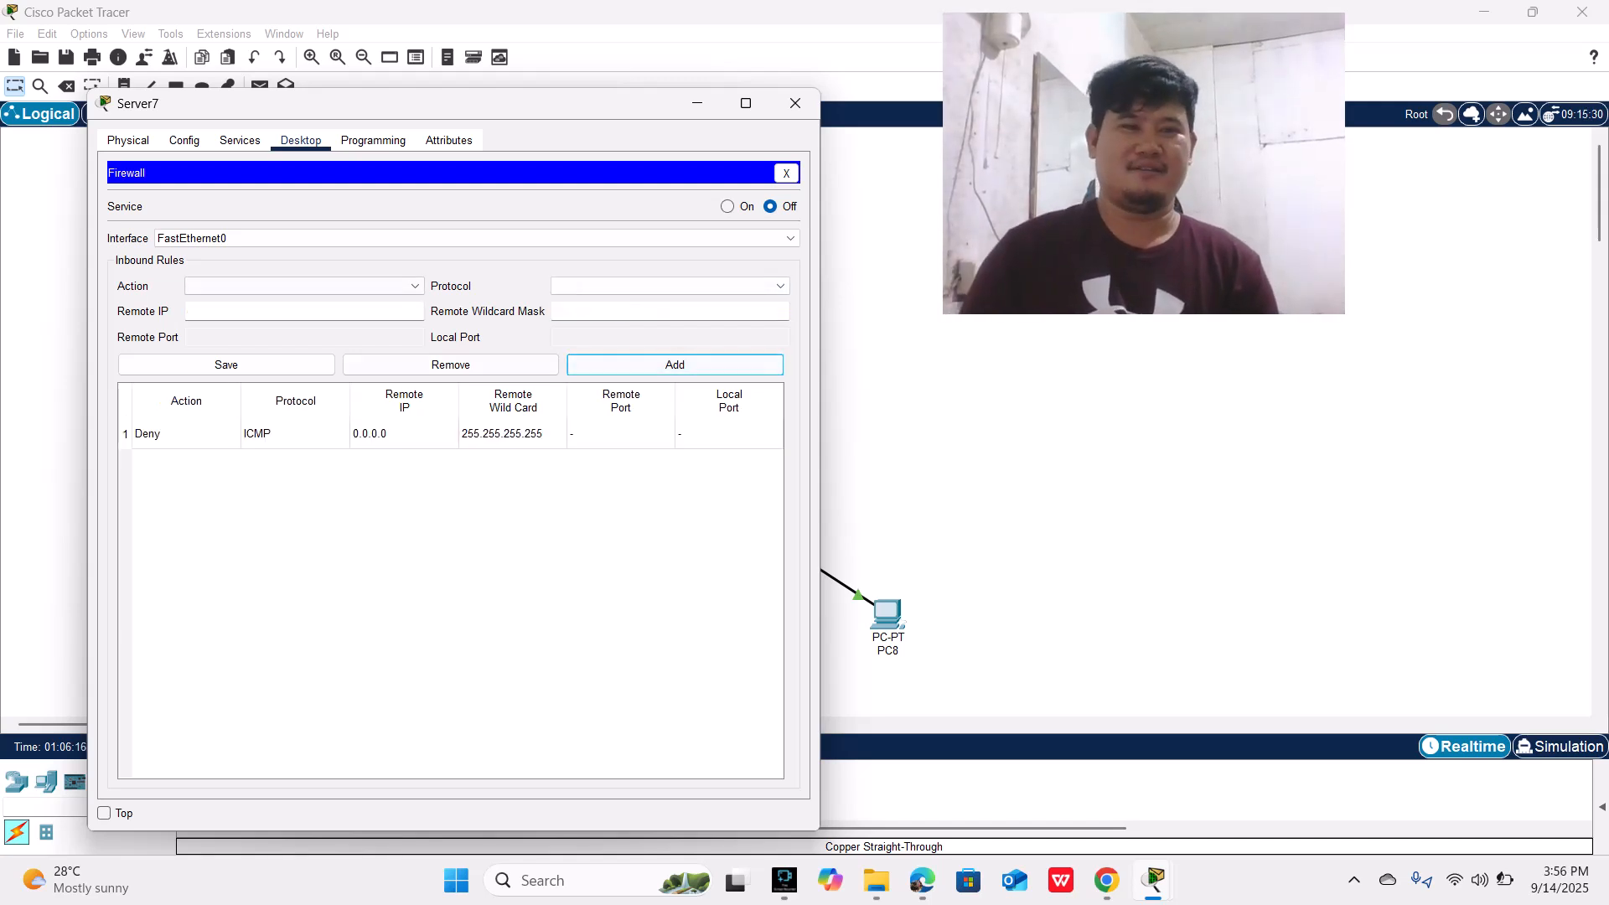
pyautogui.click(227, 364)
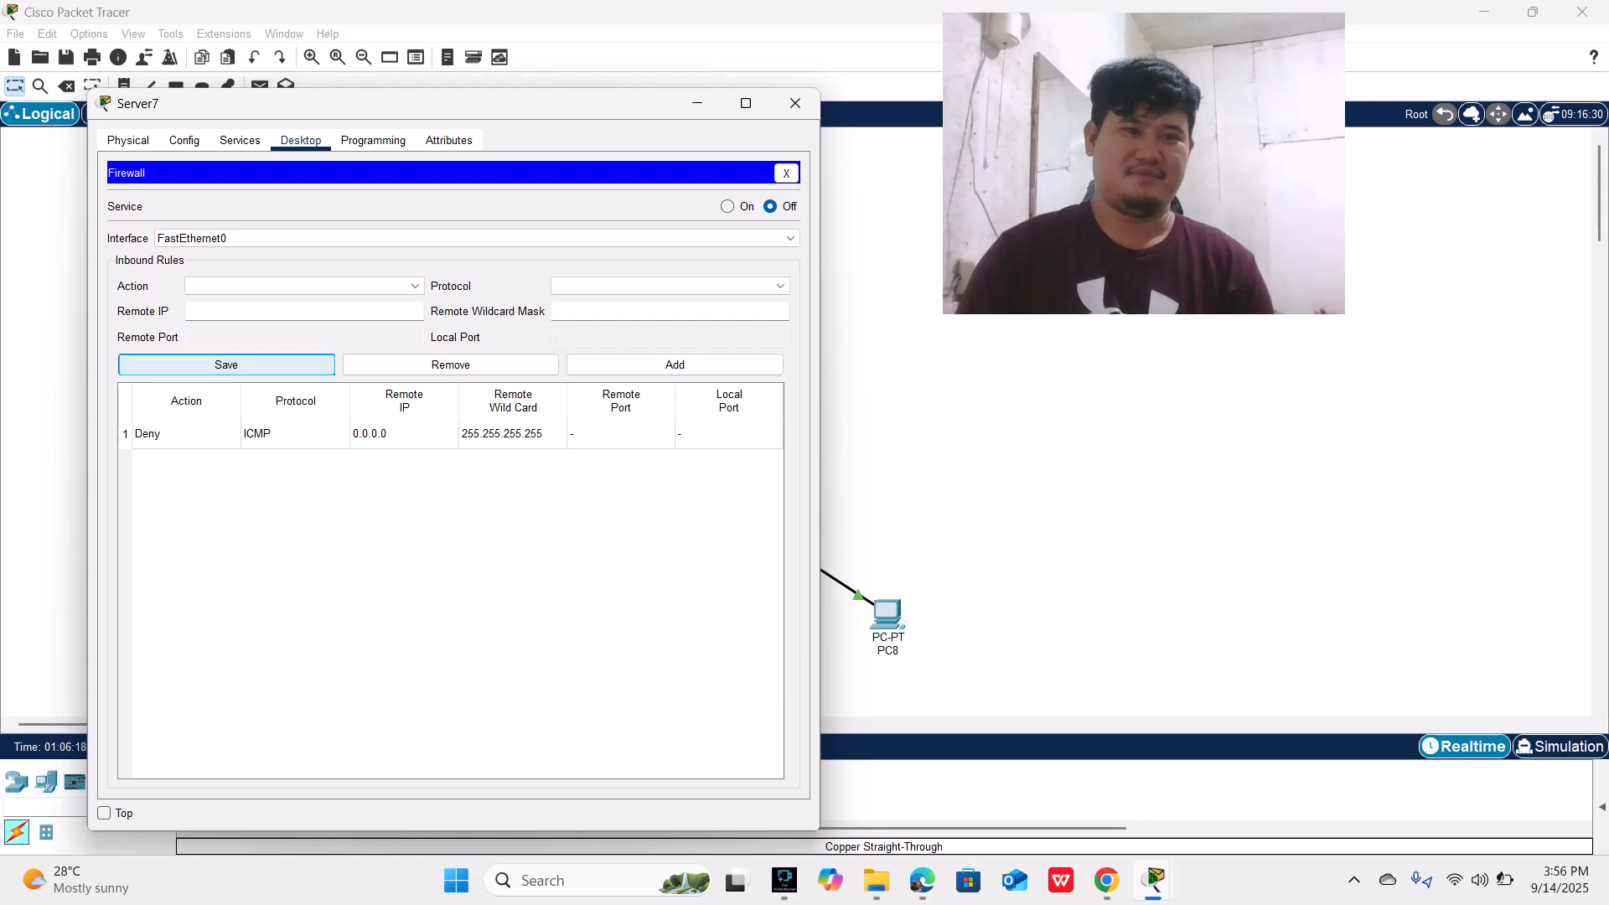
# Step: Add a second inbound firewall rule allowing IP from remote IP 0.0.0.0 with wildcard mask 255.255.255.255
pyautogui.click(304, 286)
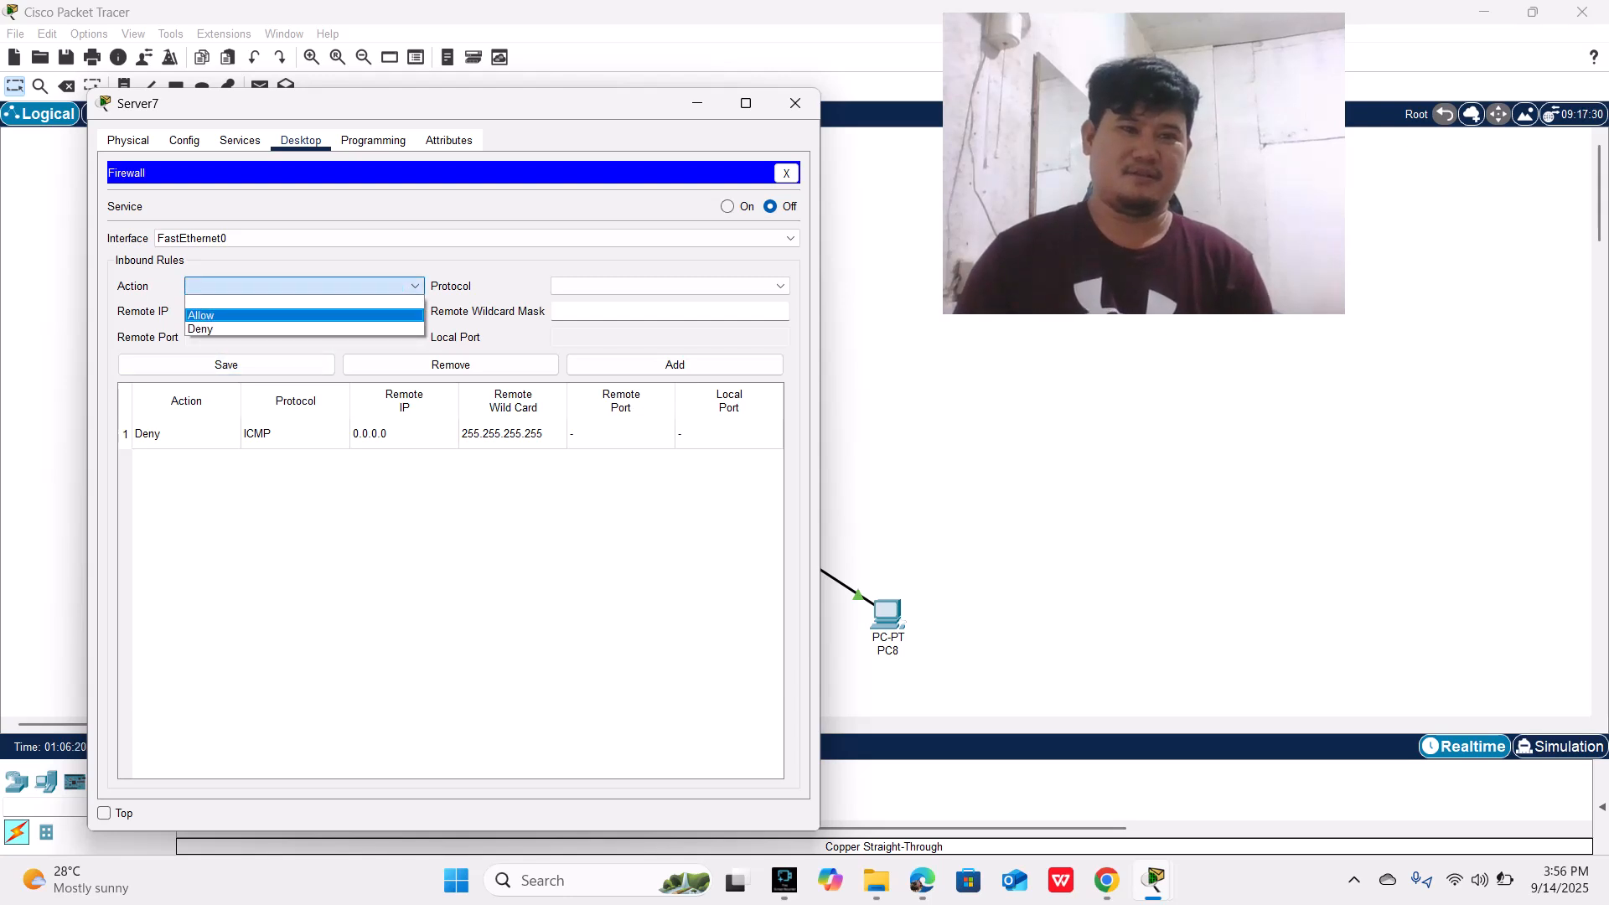
pyautogui.click(201, 316)
pyautogui.click(654, 285)
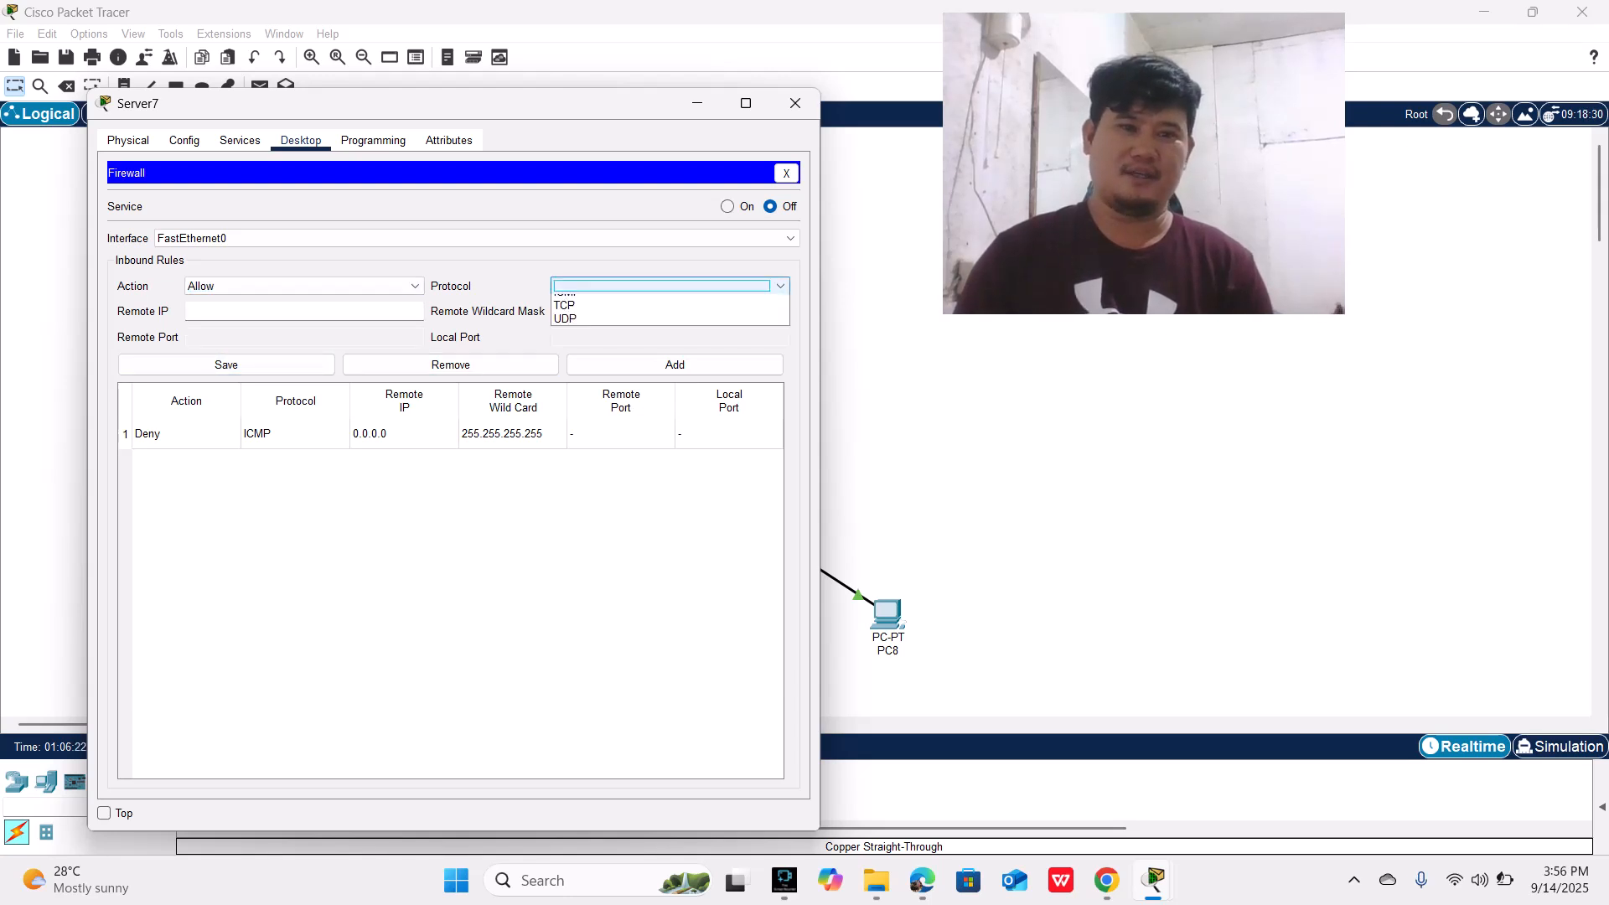
pyautogui.click(570, 315)
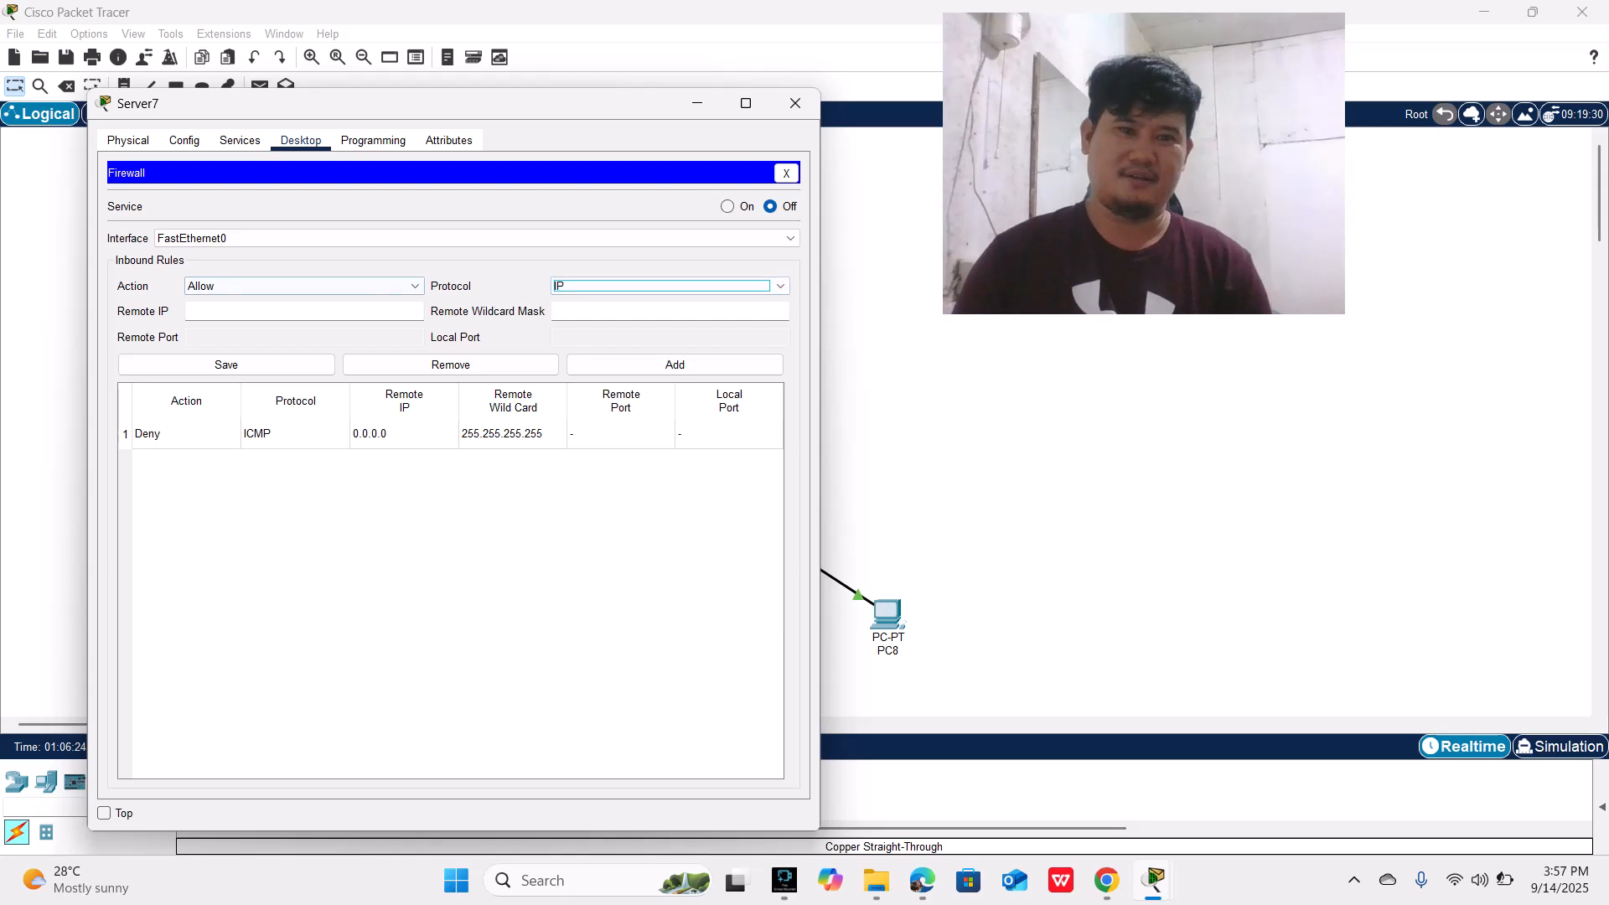
pyautogui.click(304, 311)
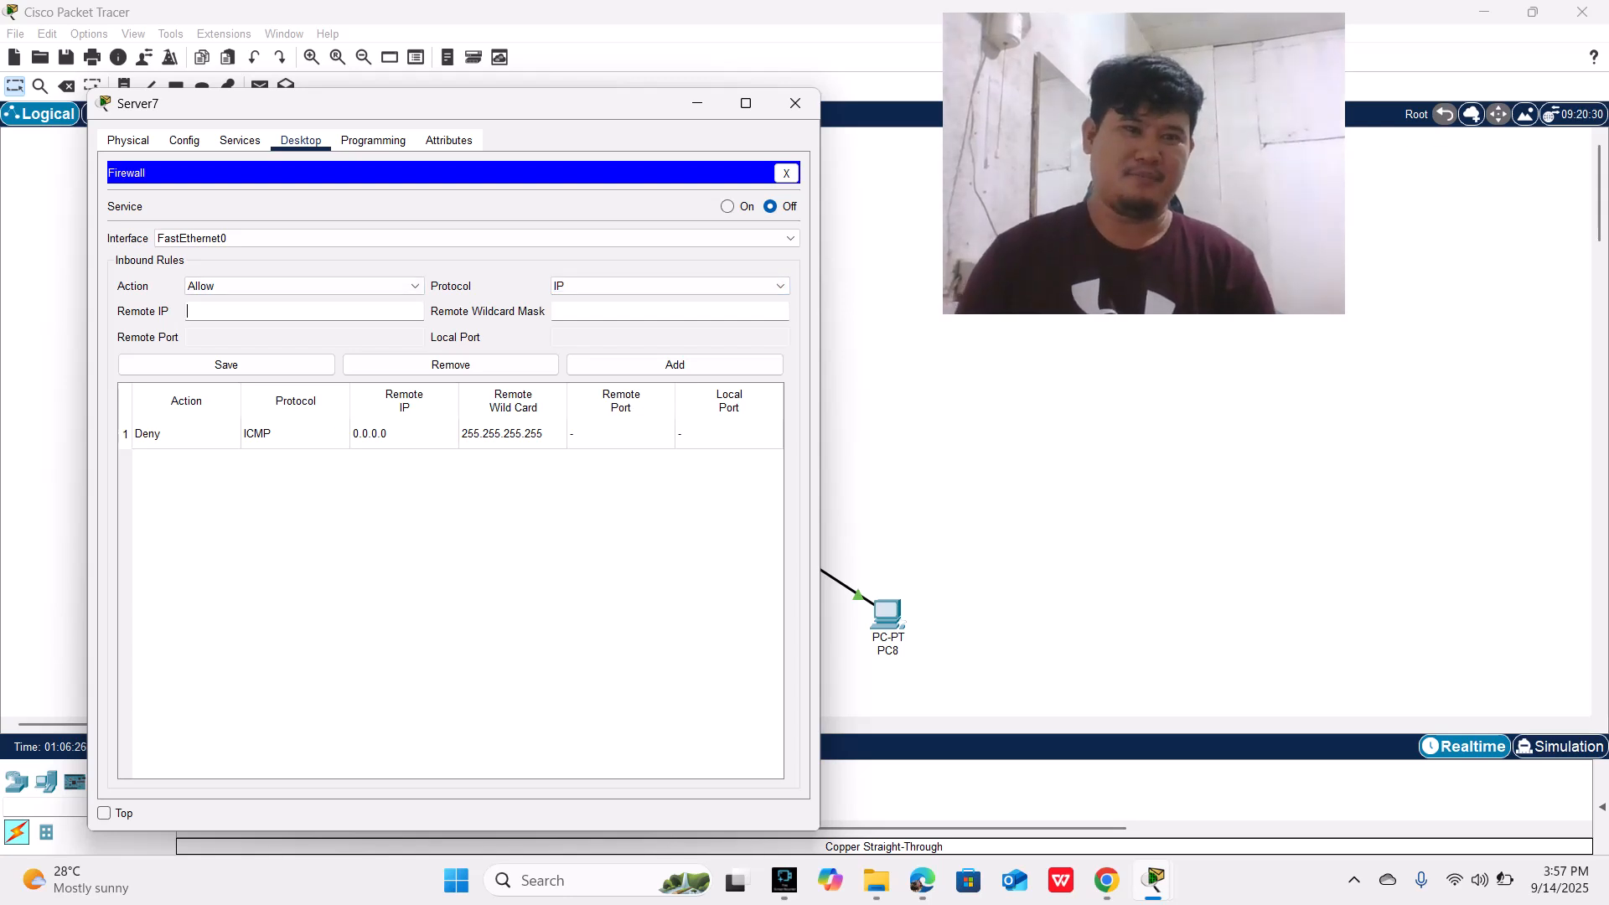
pyautogui.write('0.0.0.0')
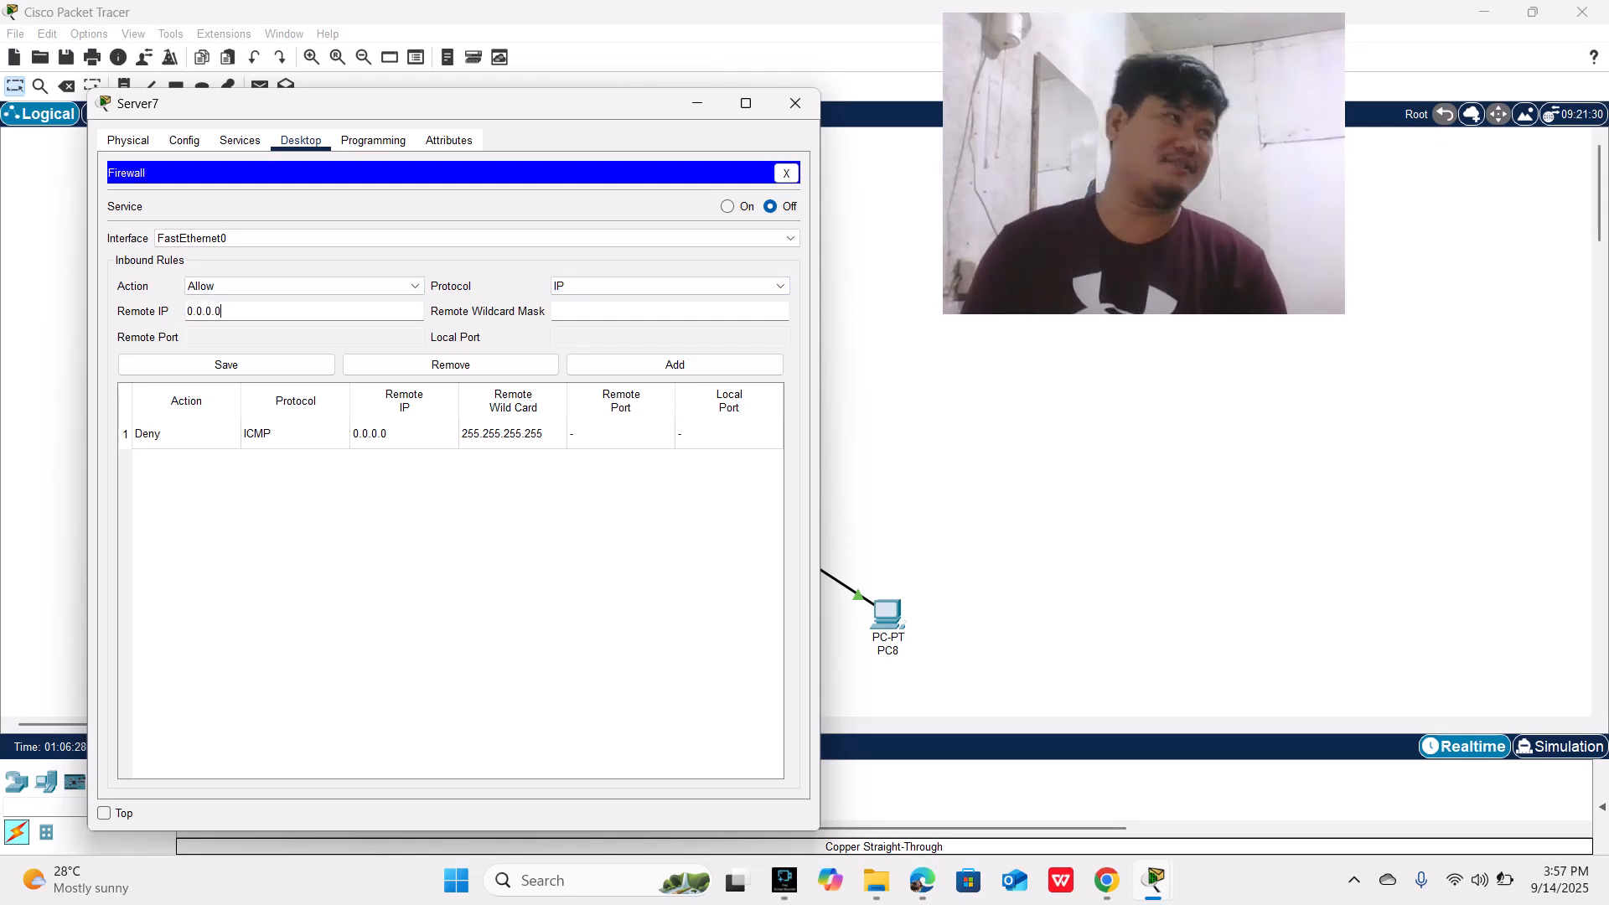
pyautogui.click(670, 310)
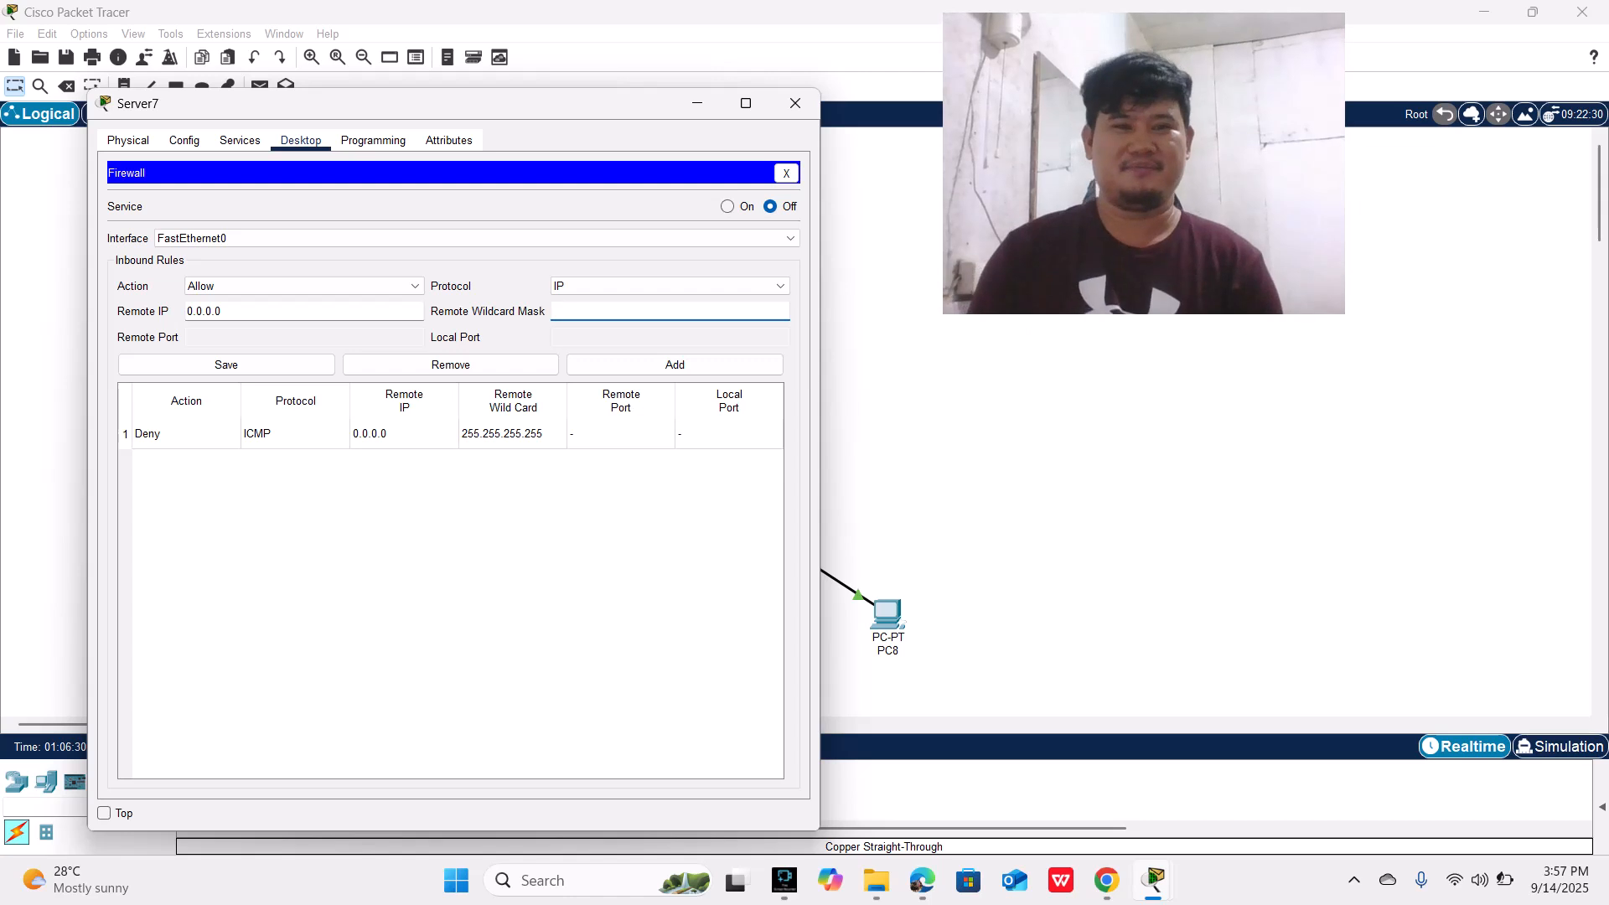
pyautogui.write('255.255.255')
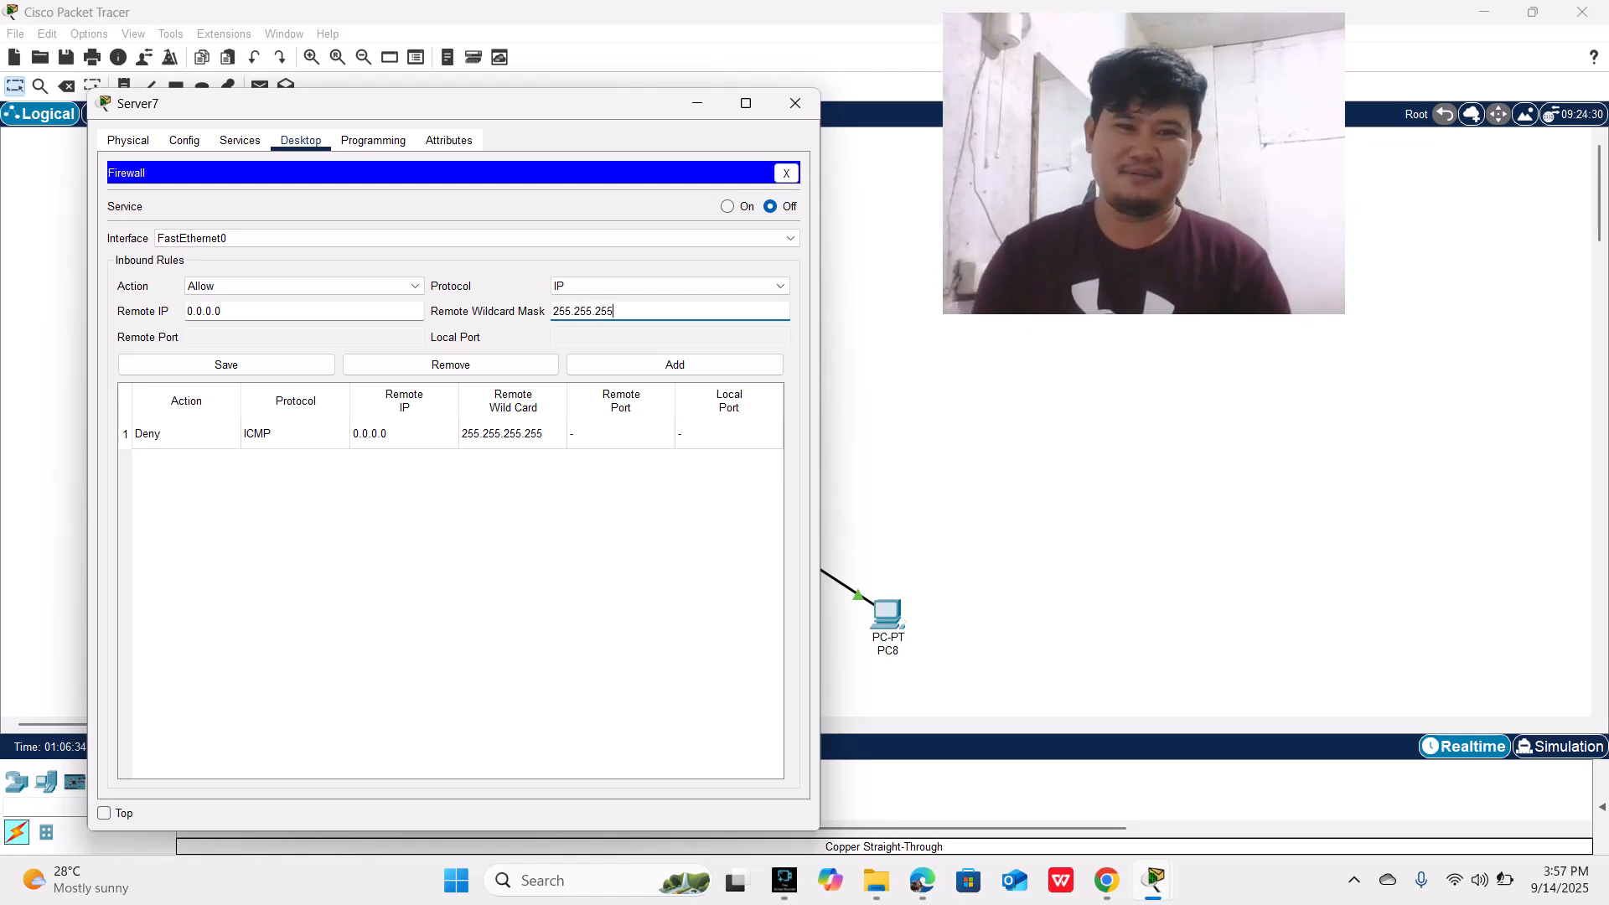
pyautogui.write('.255')
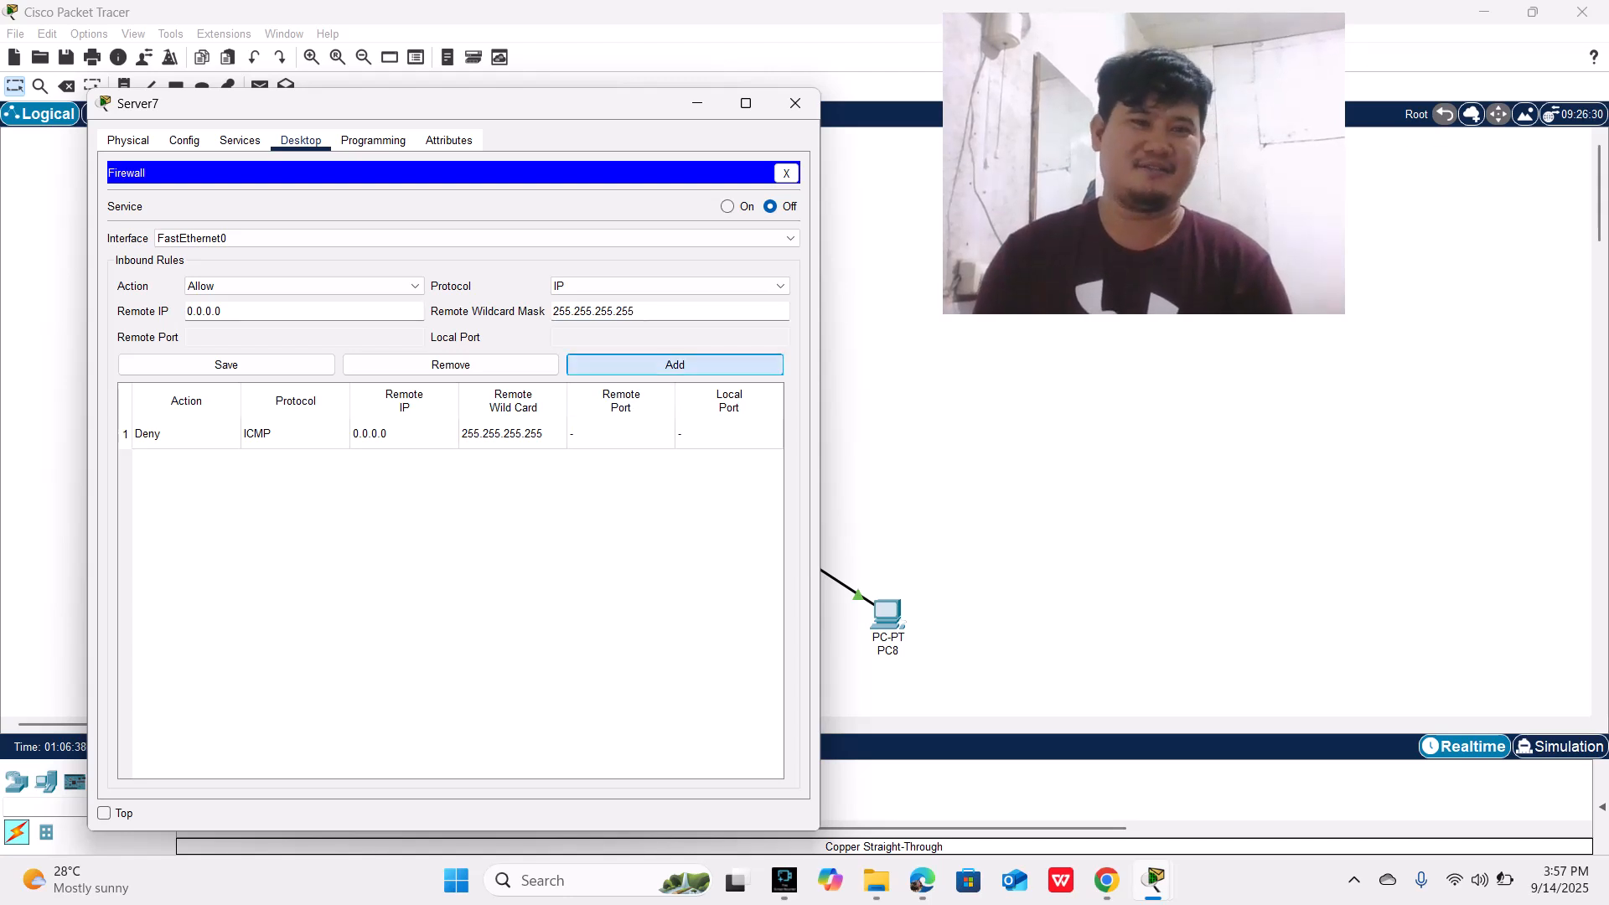
pyautogui.click(674, 364)
pyautogui.click(226, 364)
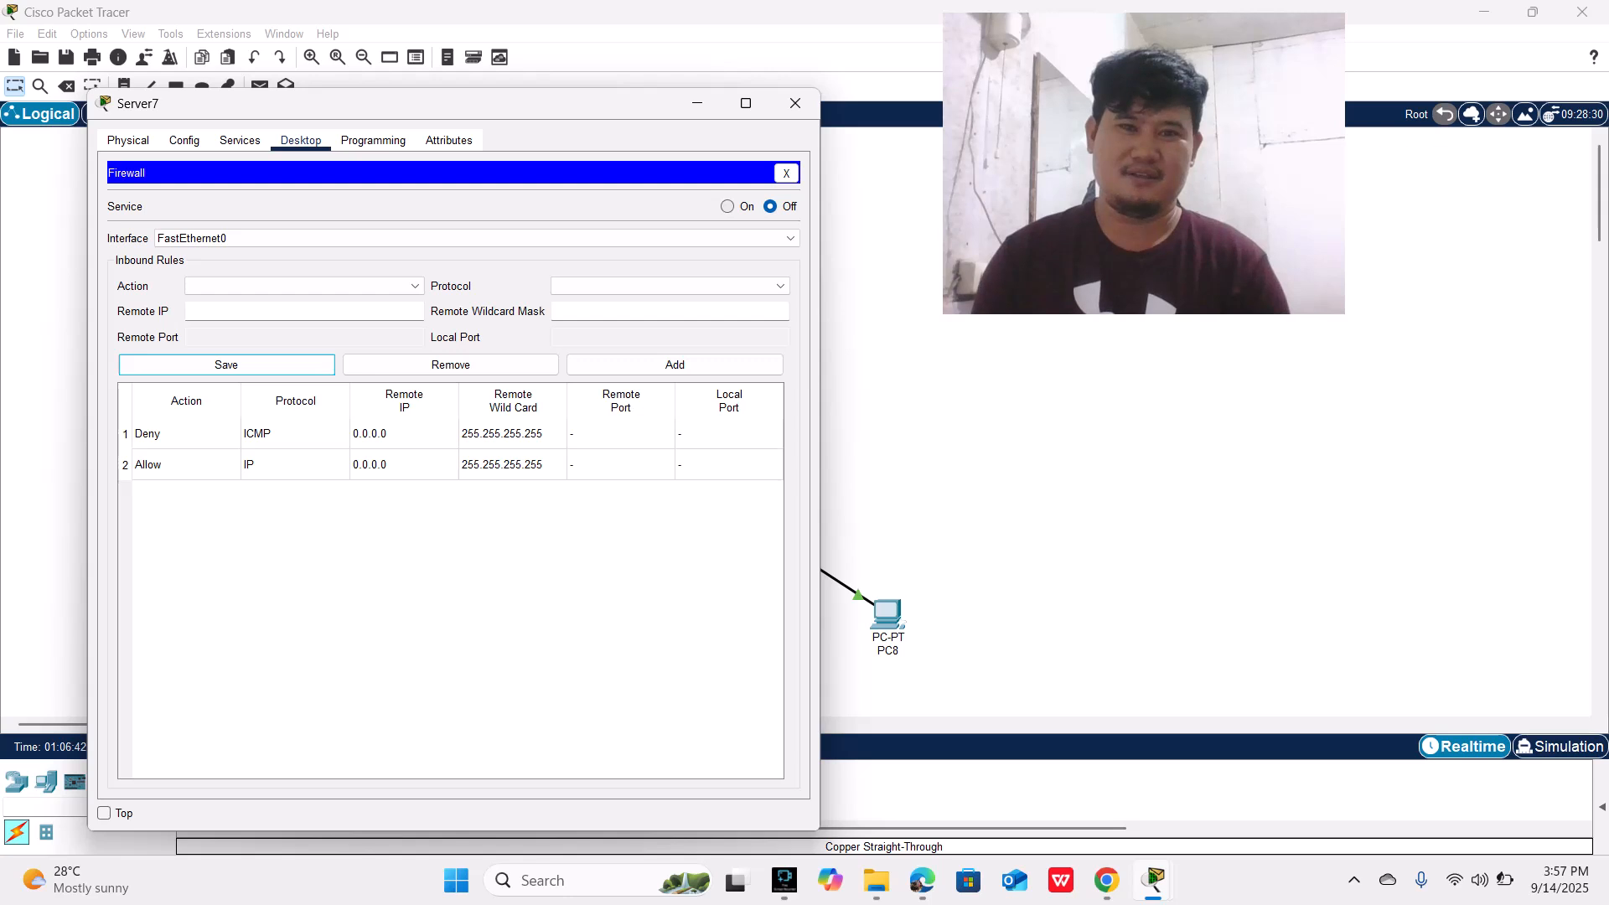
# Step: Turn on the server's firewall service for FastEthernet0, save it and close the server's configuration window
pyautogui.click(727, 206)
pyautogui.click(226, 364)
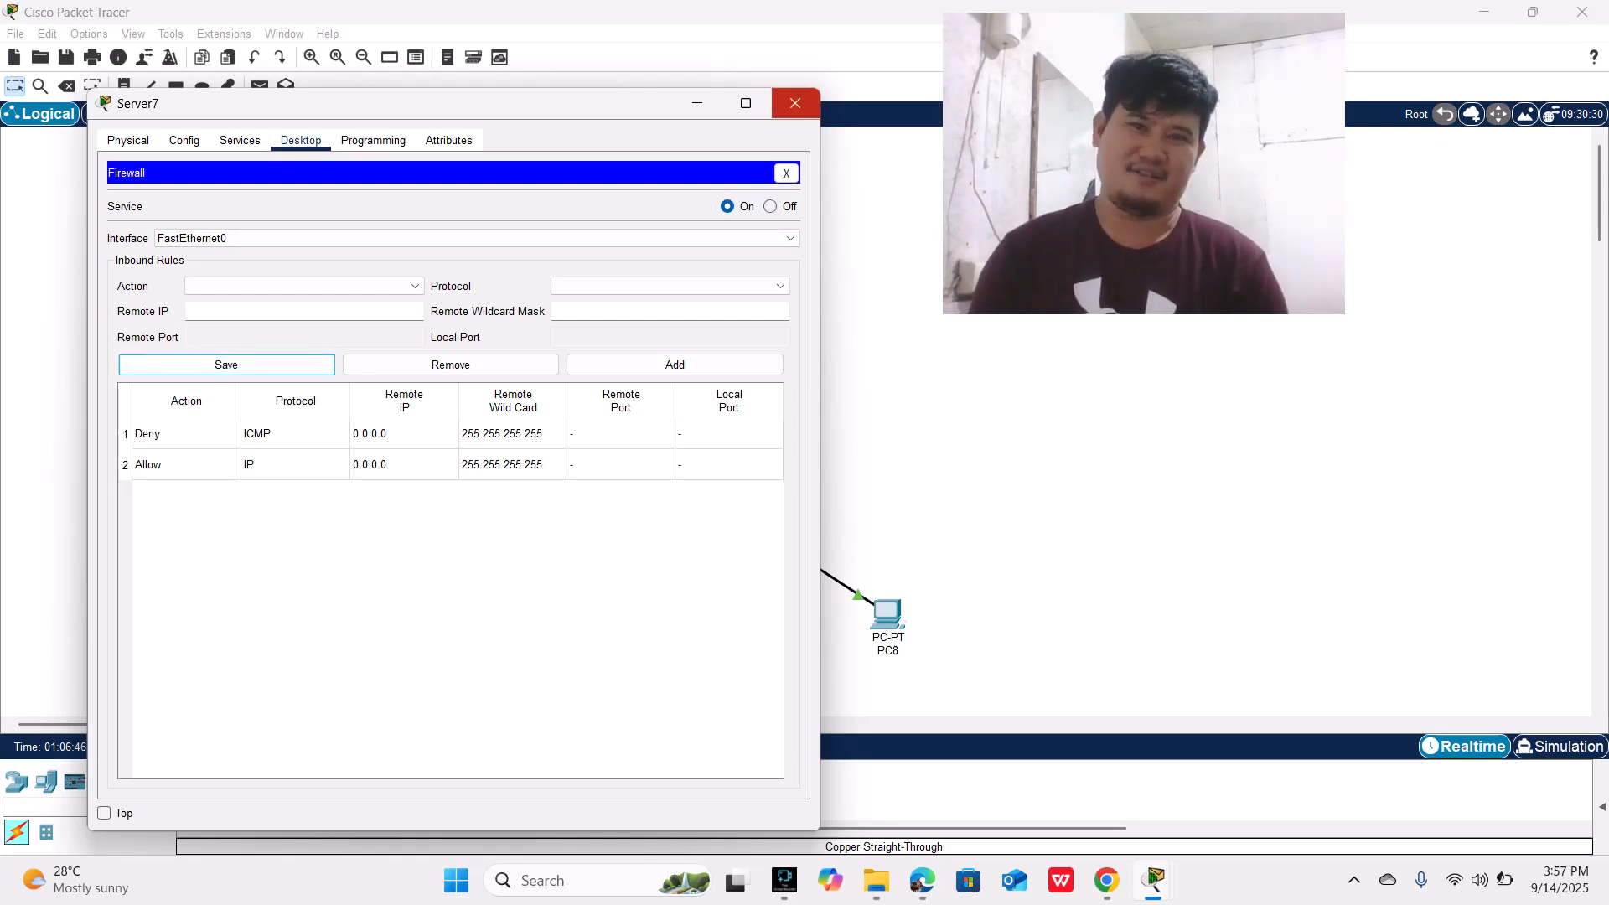
pyautogui.click(795, 103)
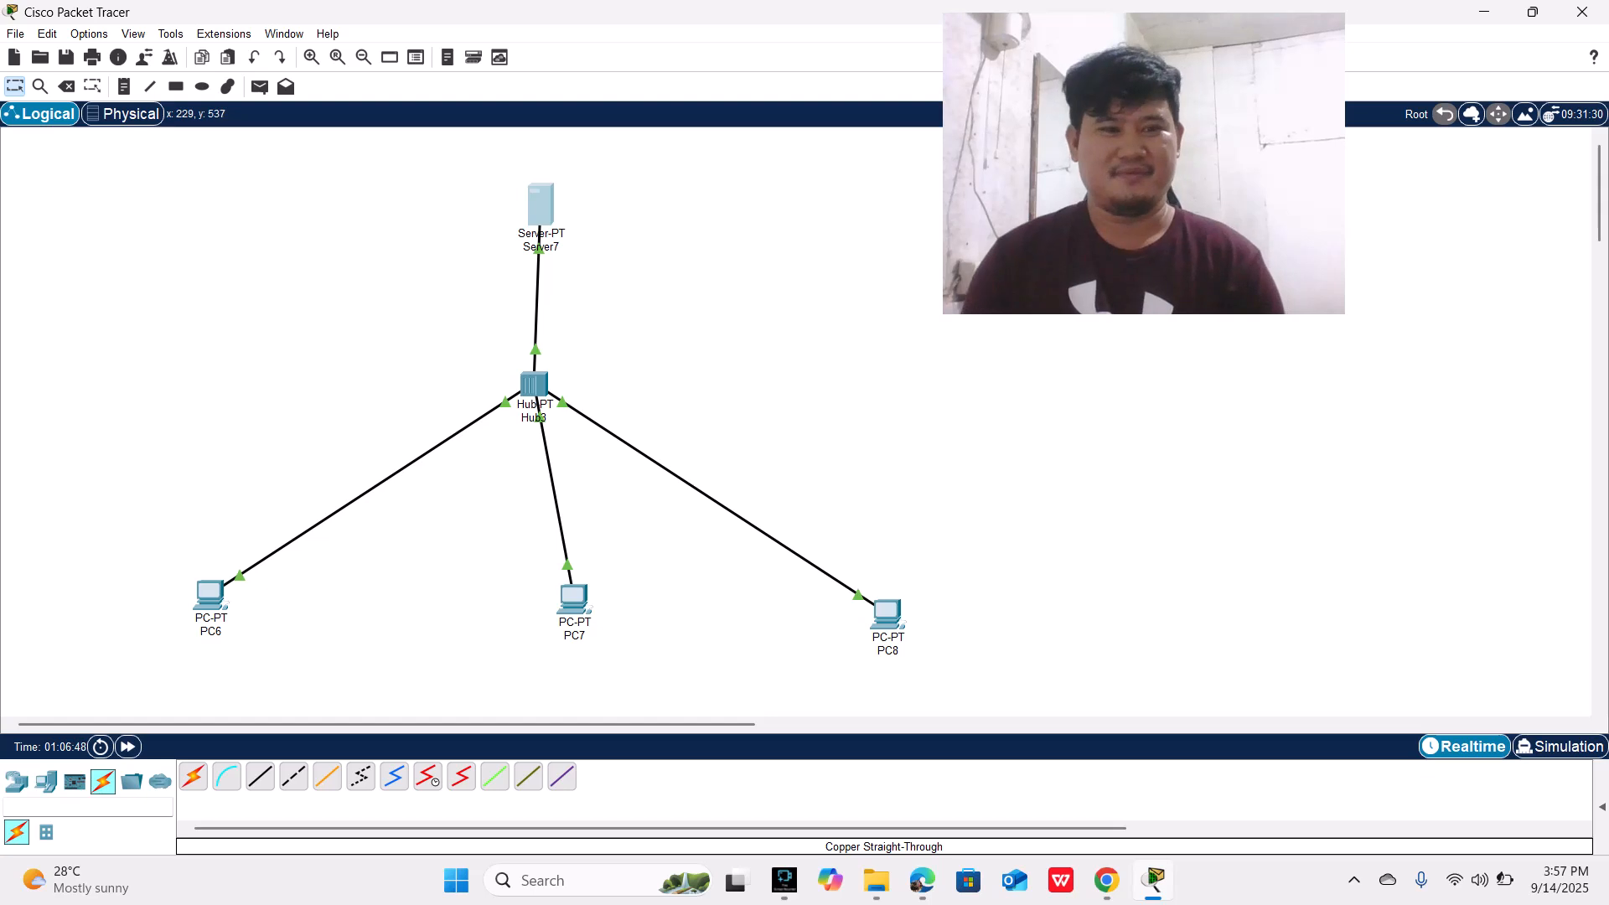
# Step: Set PC6's IPv4 configuration on FastEthernet0 to obtain its address through DHCP
pyautogui.click(209, 597)
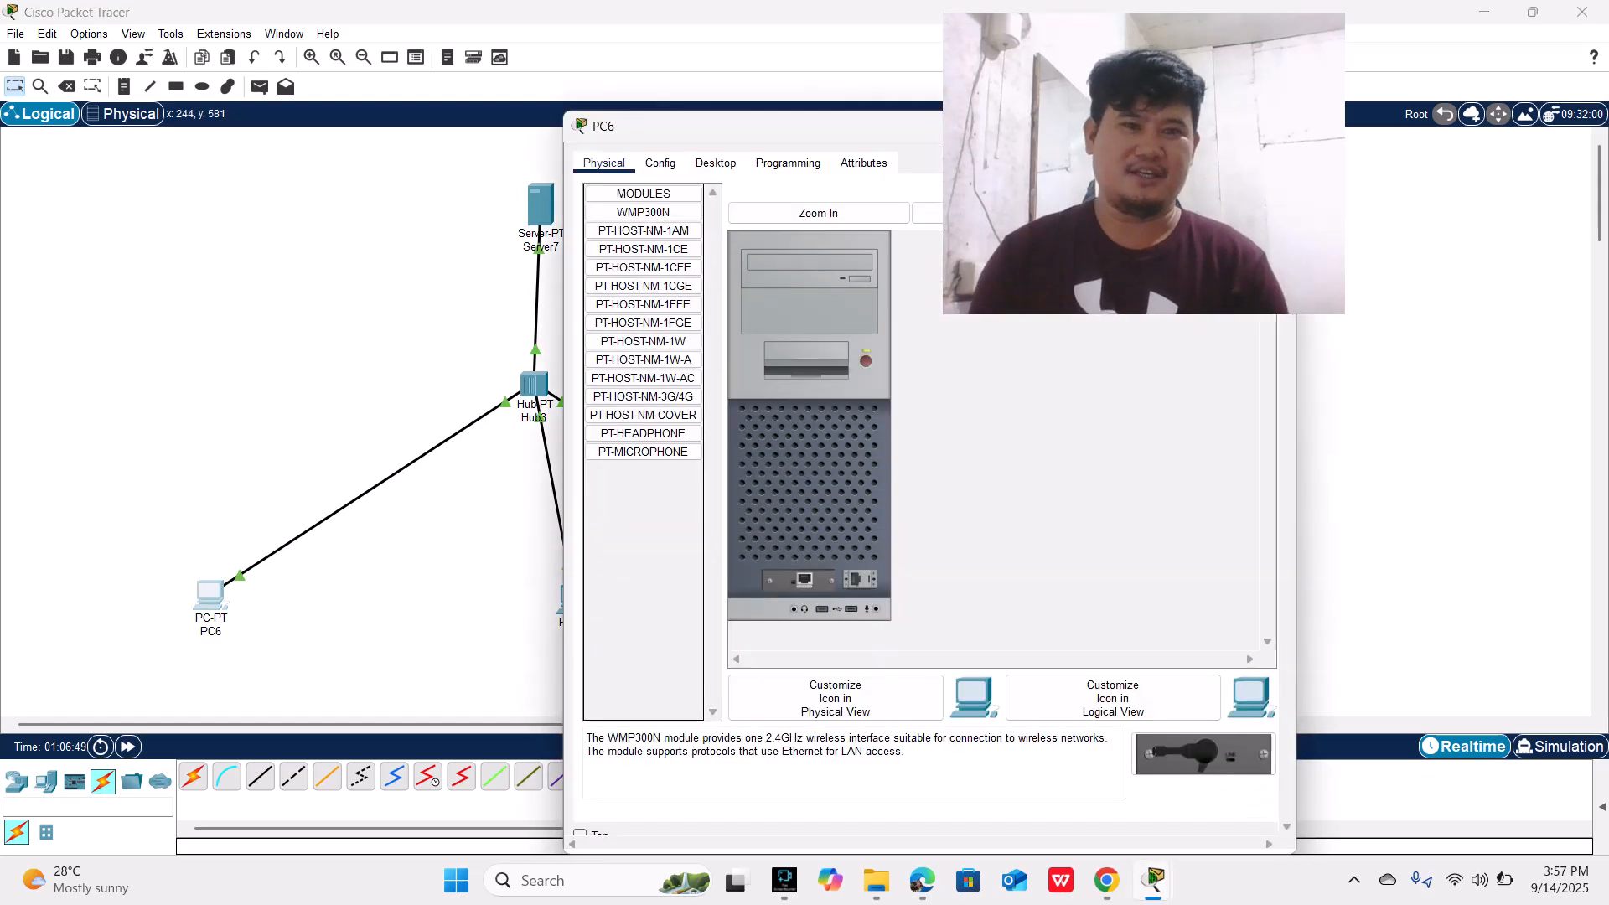
pyautogui.moveTo(786, 132); pyautogui.dragTo(404, 61)
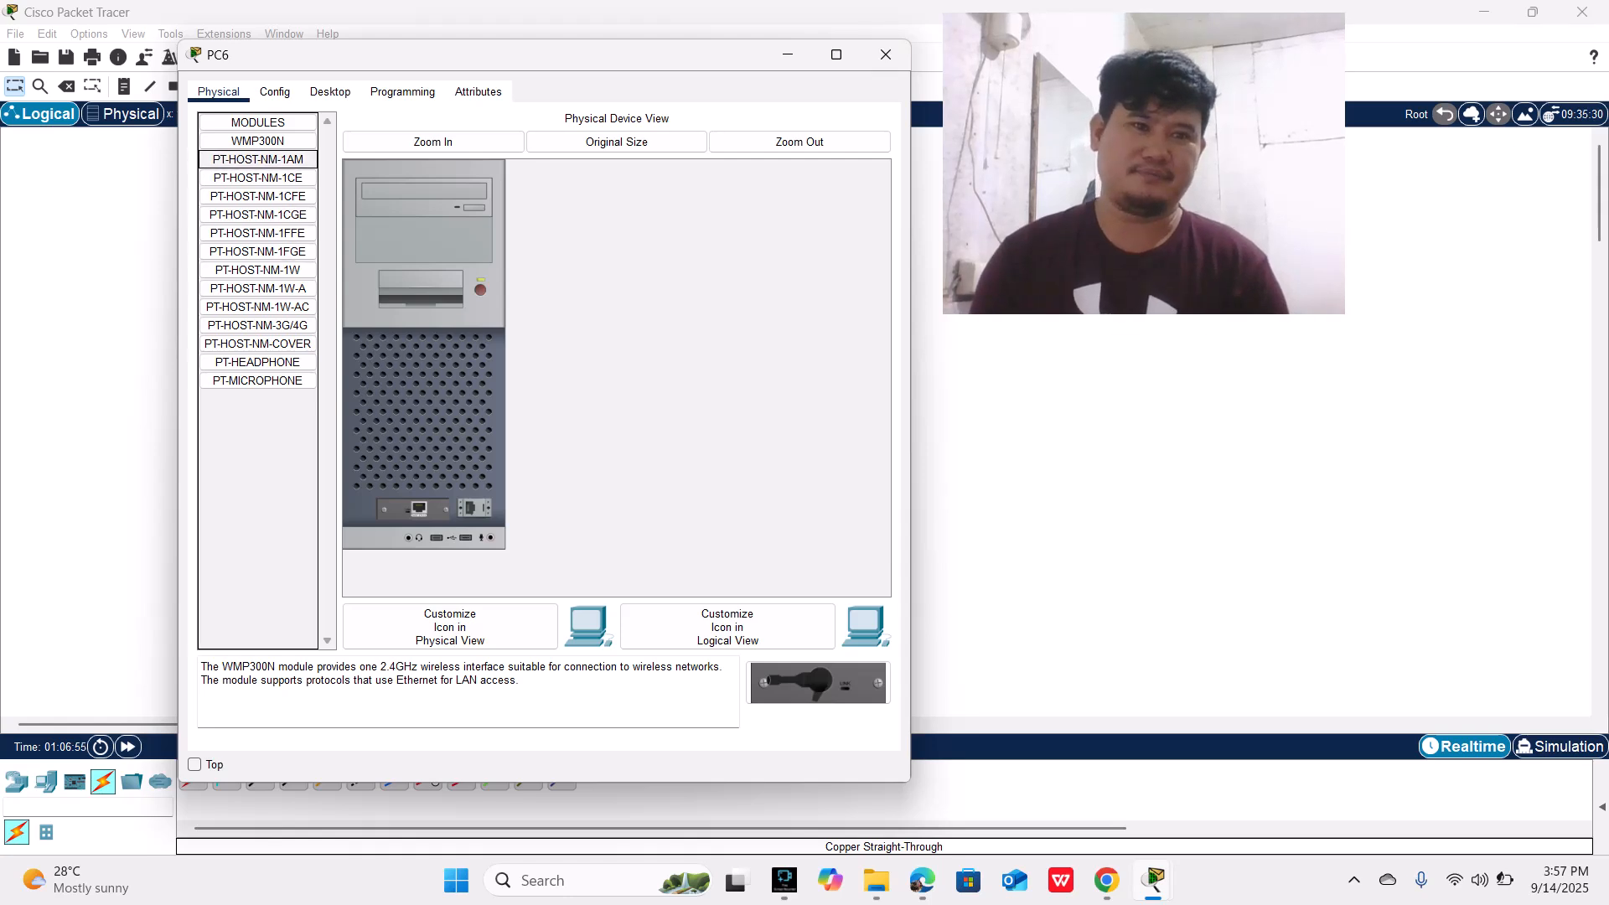
pyautogui.click(330, 91)
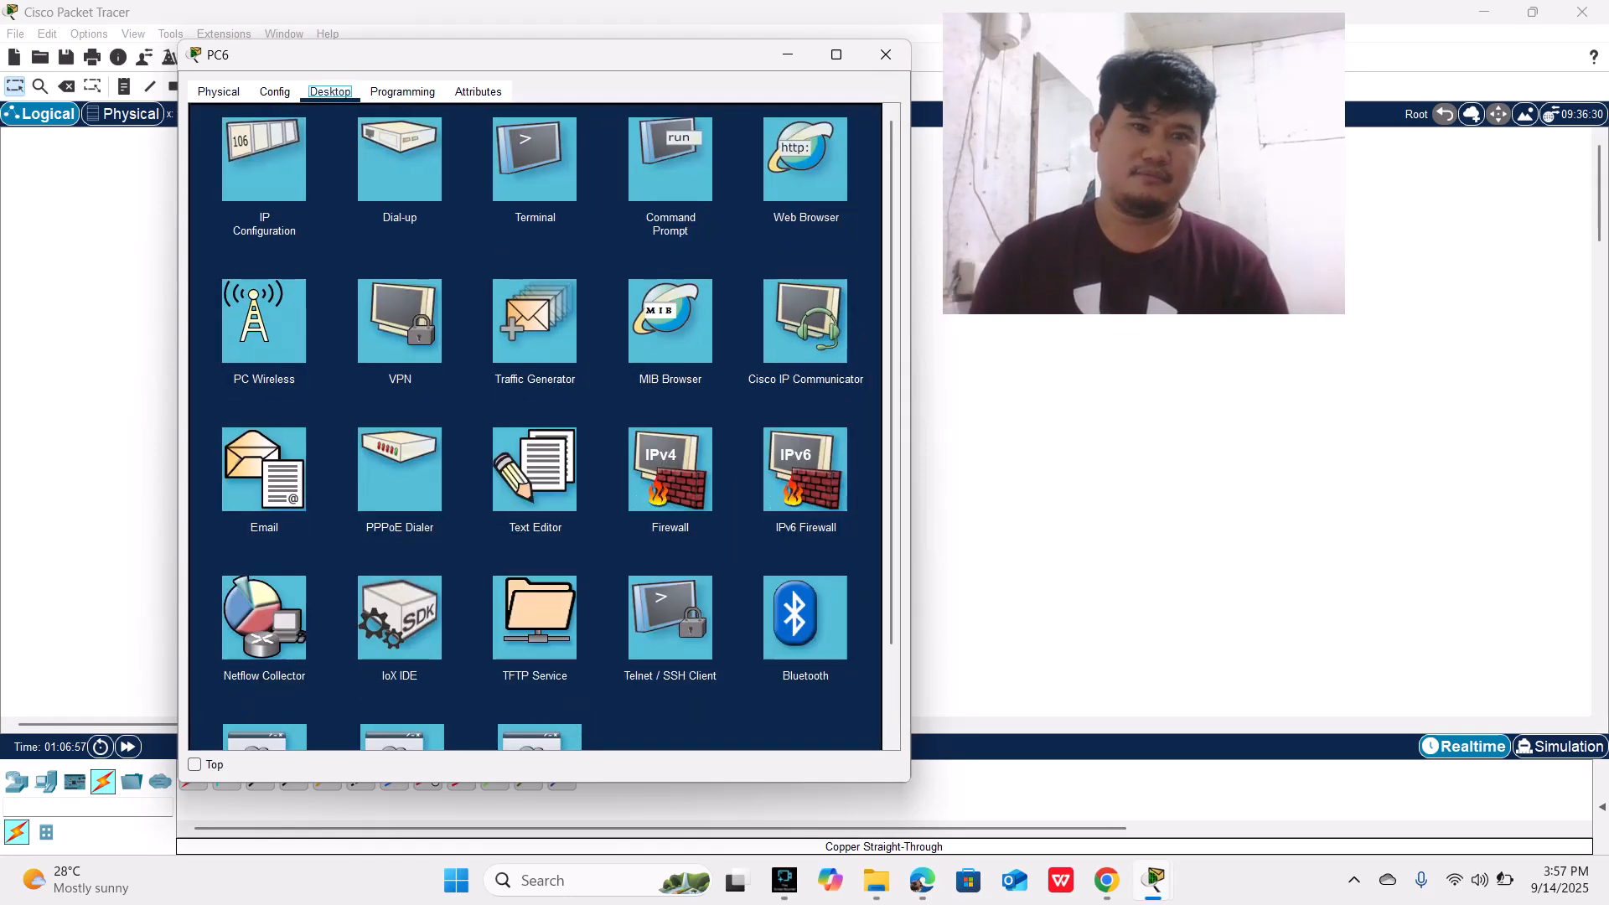
pyautogui.click(264, 160)
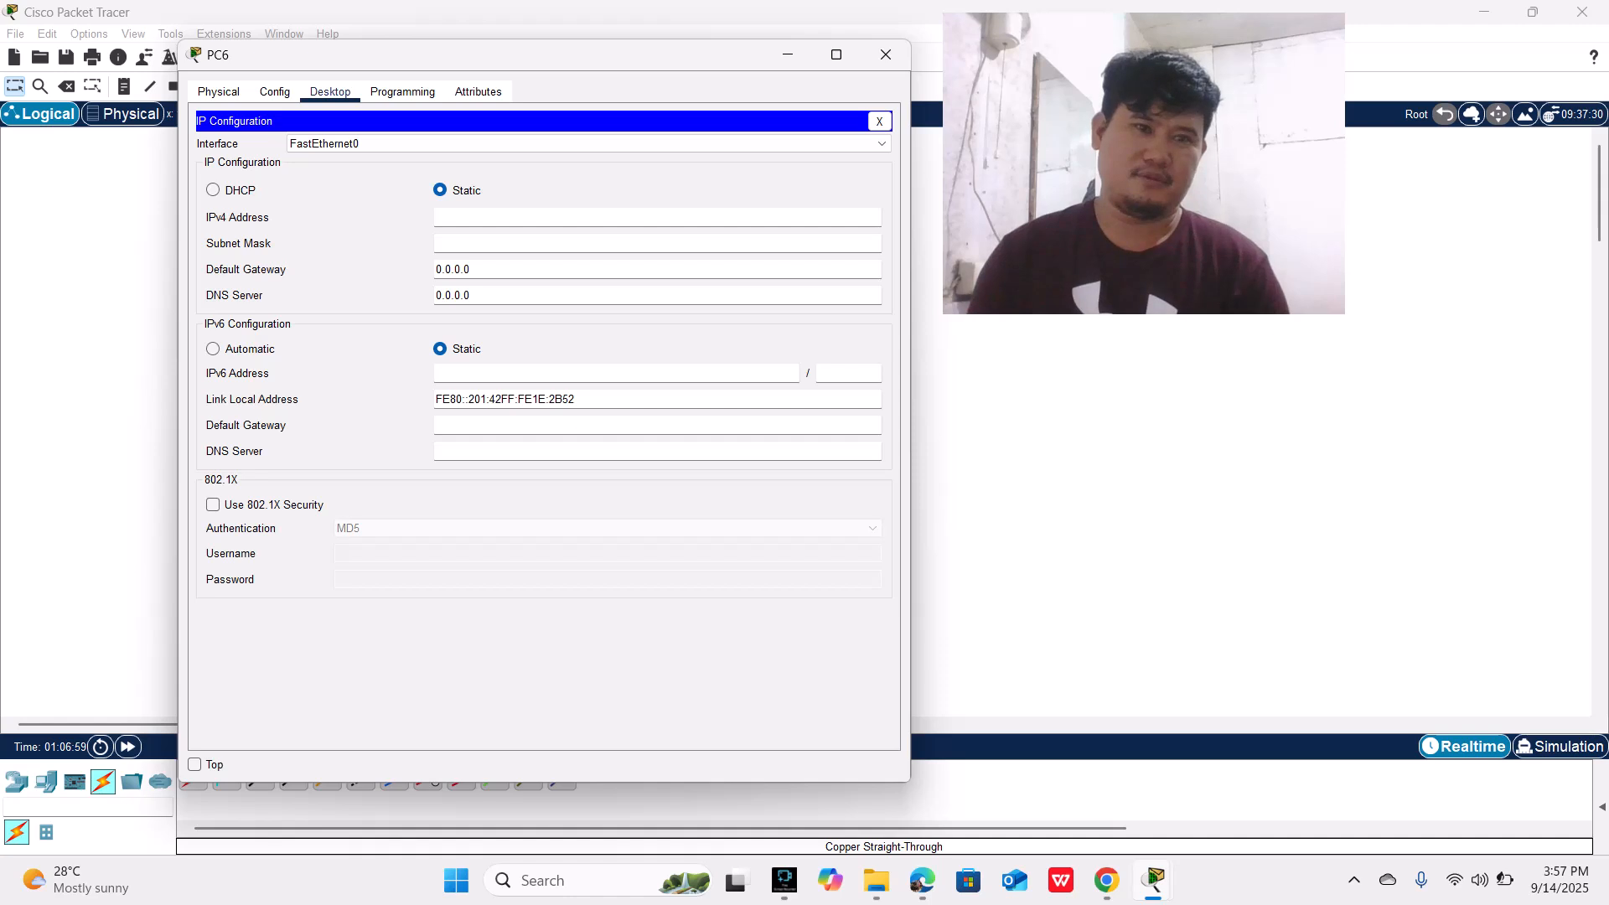
pyautogui.click(213, 190)
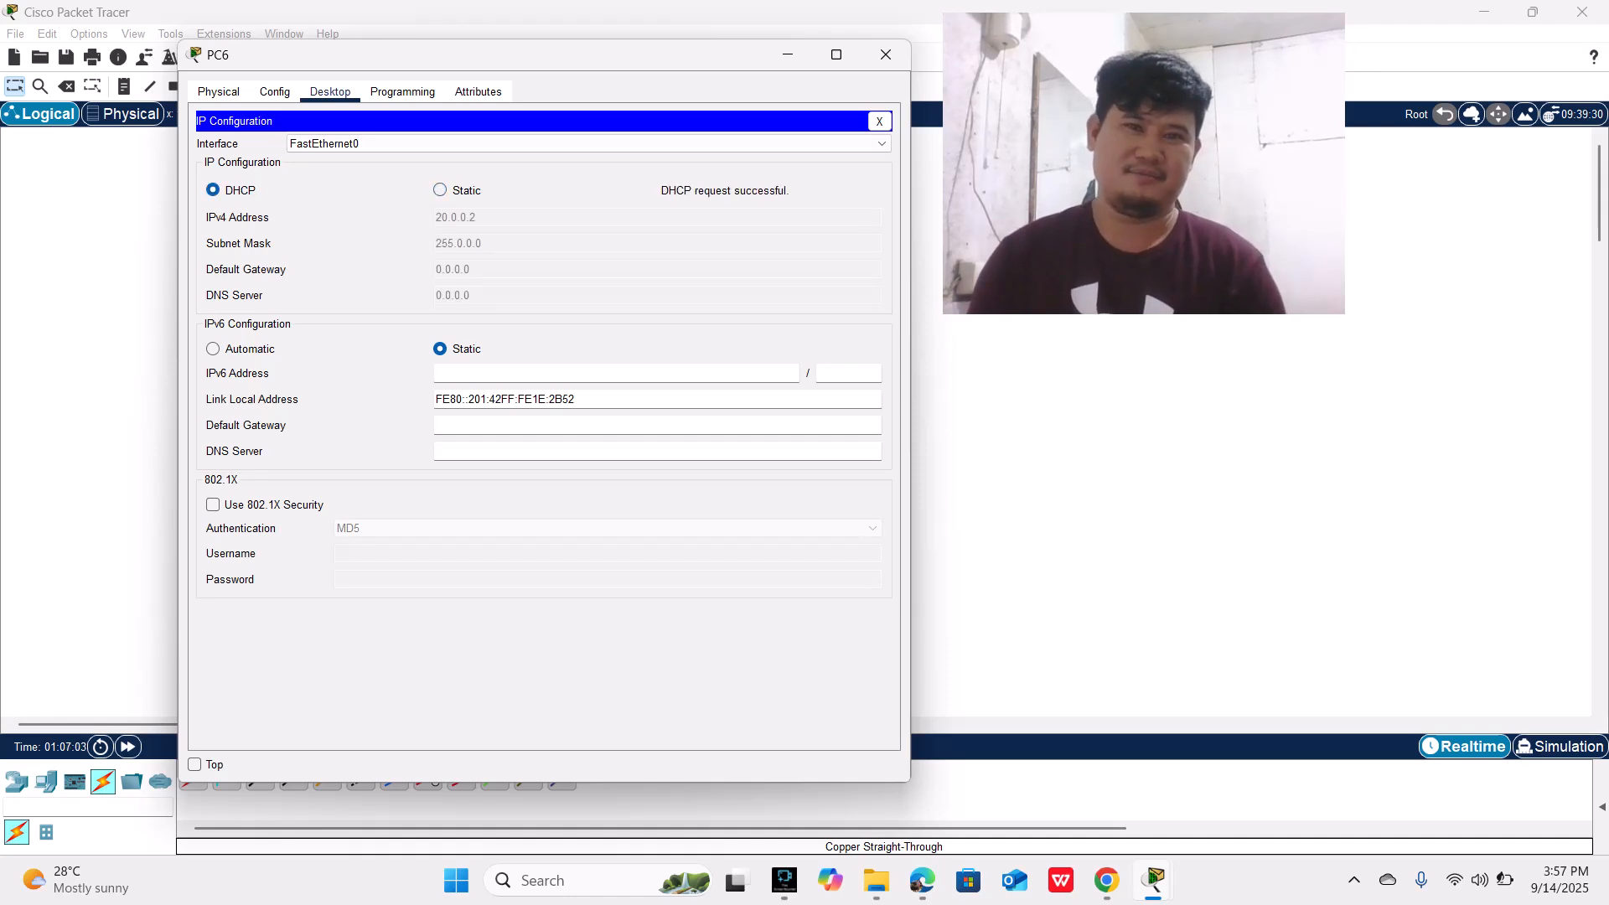
# Step: Close PC6's window, set PC7's FastEthernet0 IPv4 configuration to DHCP and close PC7's window
pyautogui.click(885, 54)
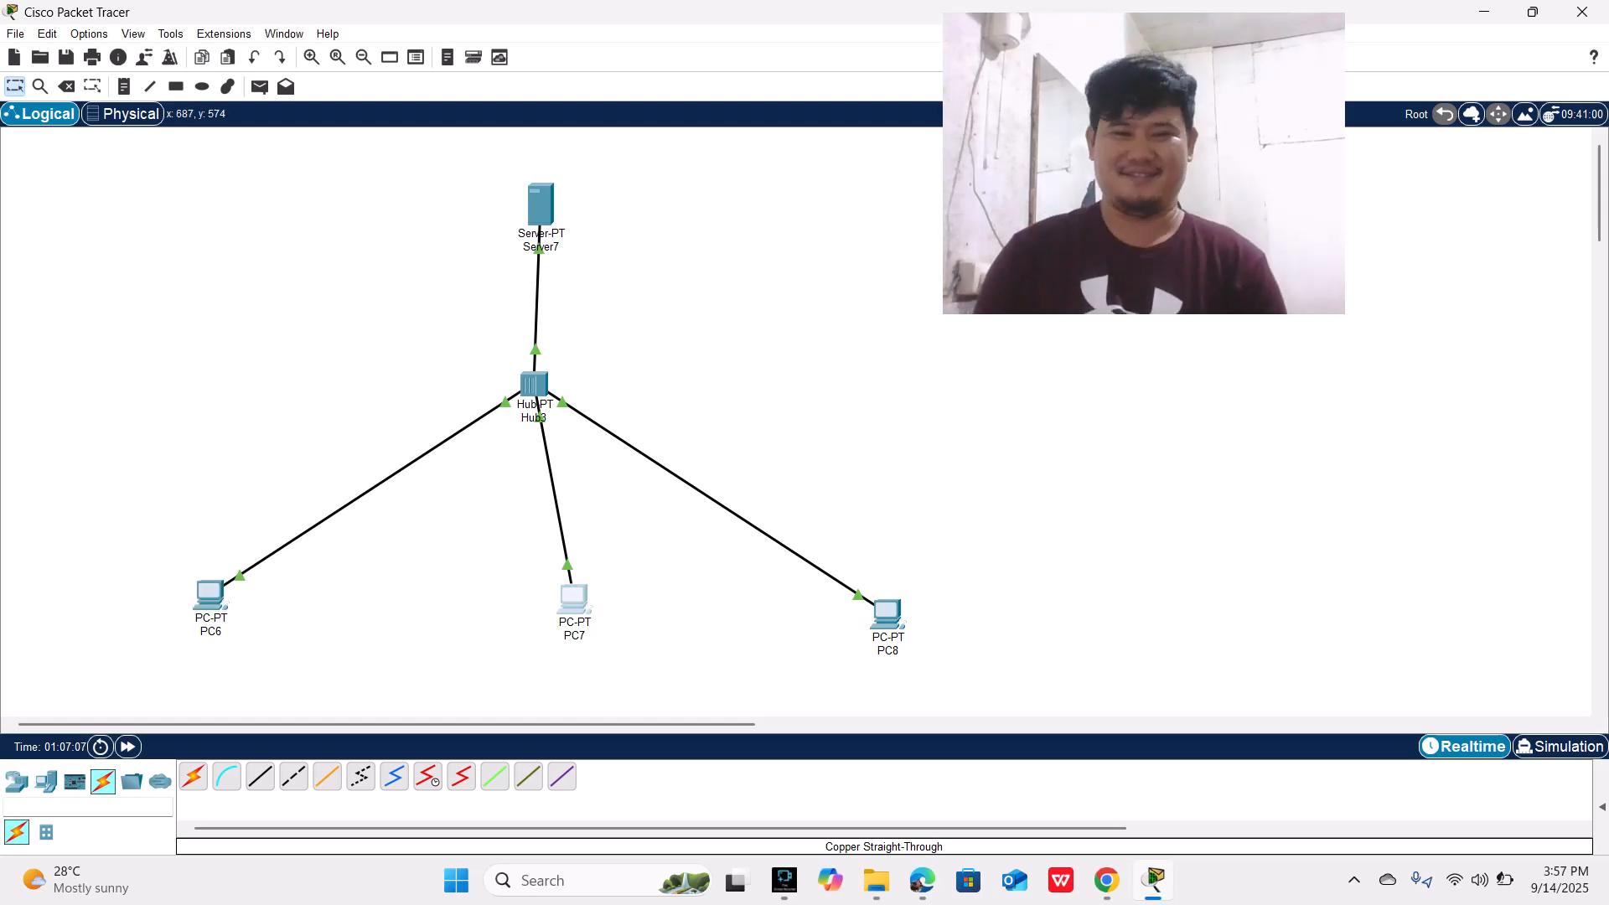
pyautogui.click(574, 600)
pyautogui.moveTo(728, 182); pyautogui.dragTo(372, 28)
pyautogui.click(360, 63)
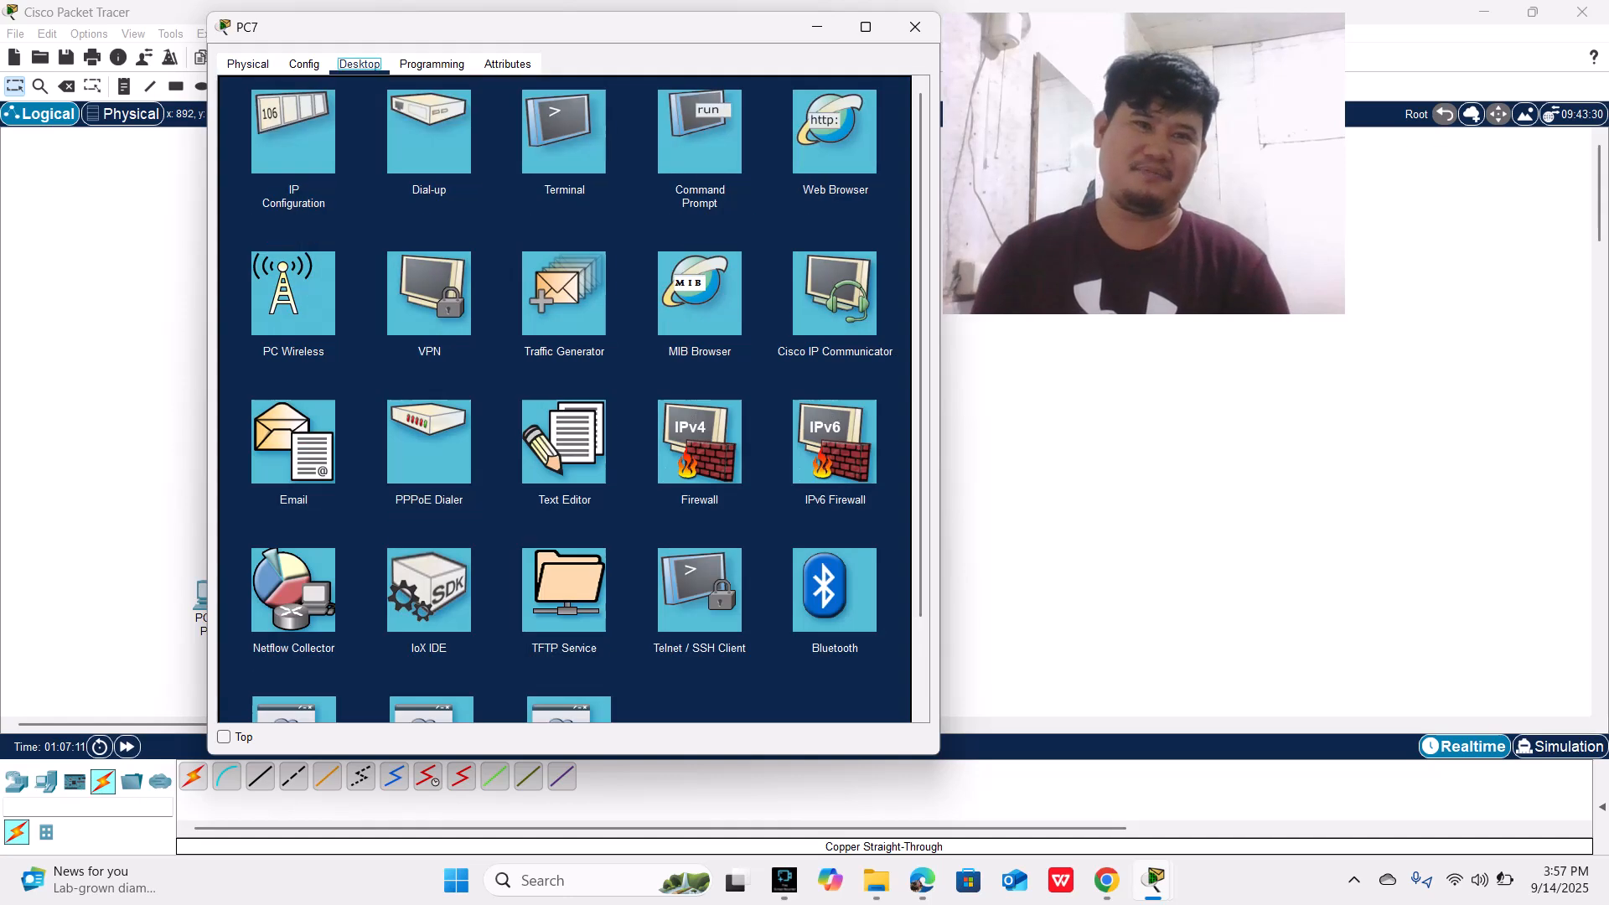
pyautogui.click(289, 126)
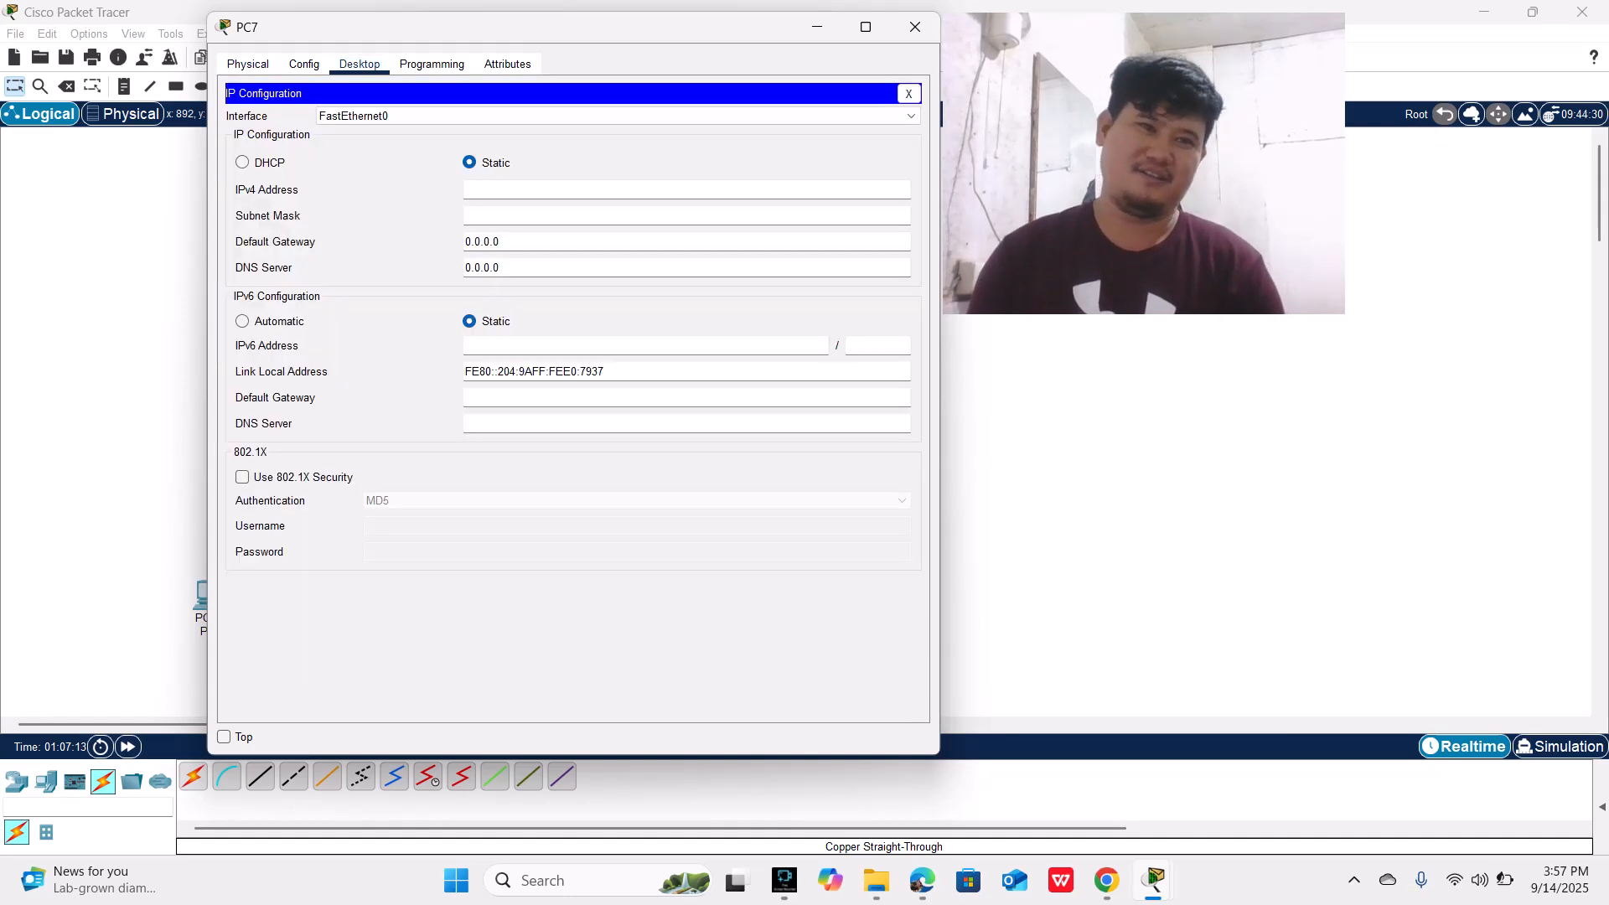
pyautogui.click(242, 162)
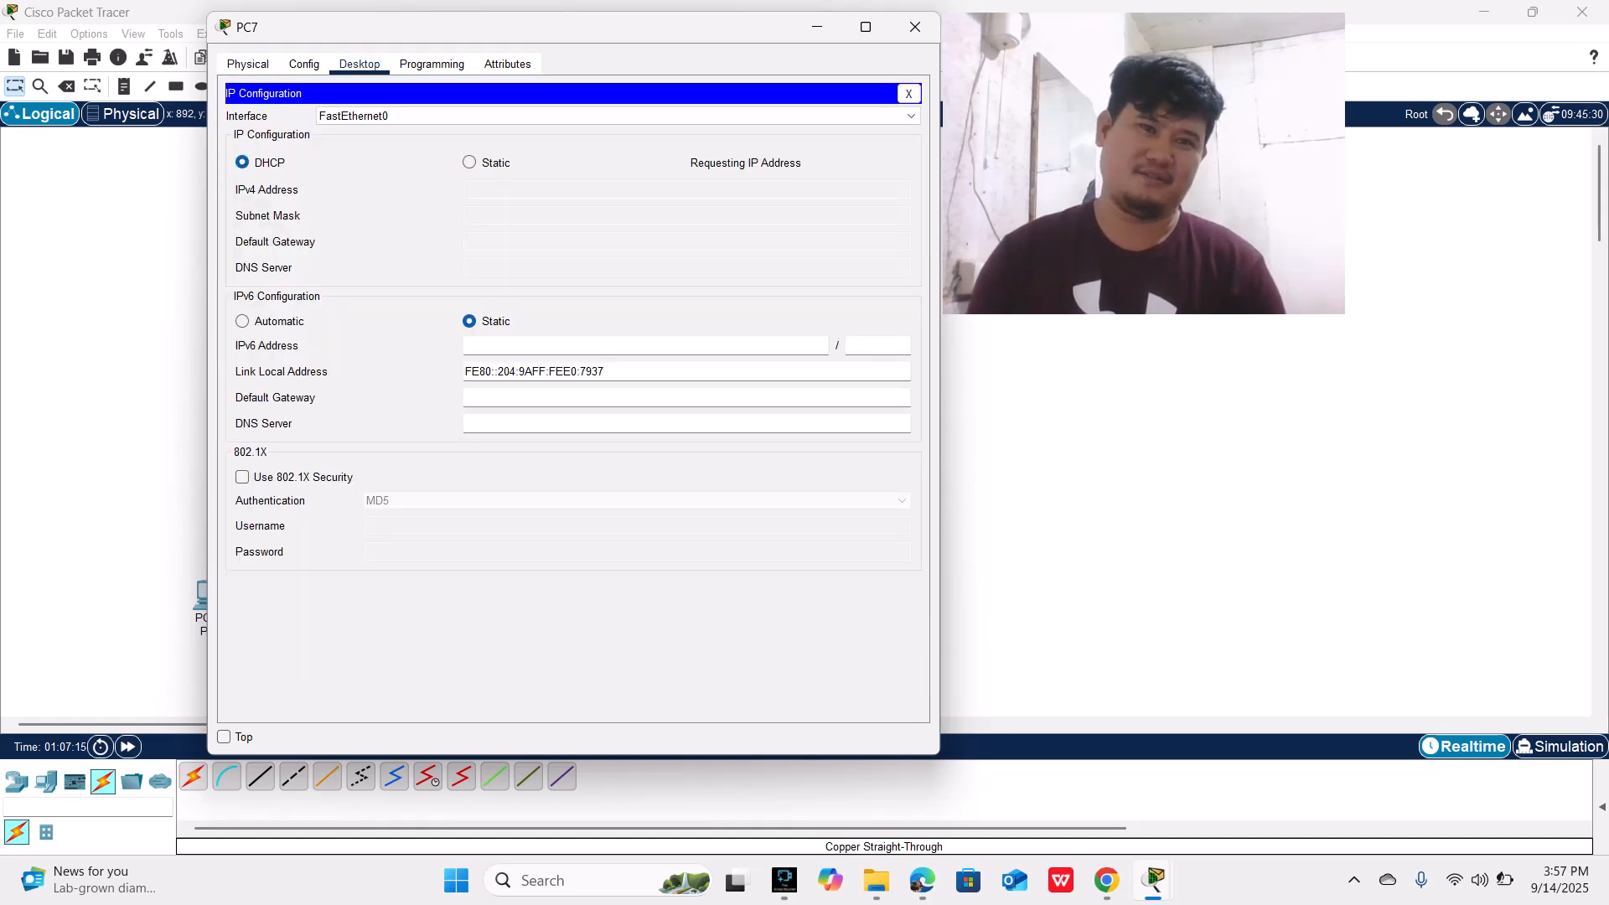
pyautogui.click(915, 27)
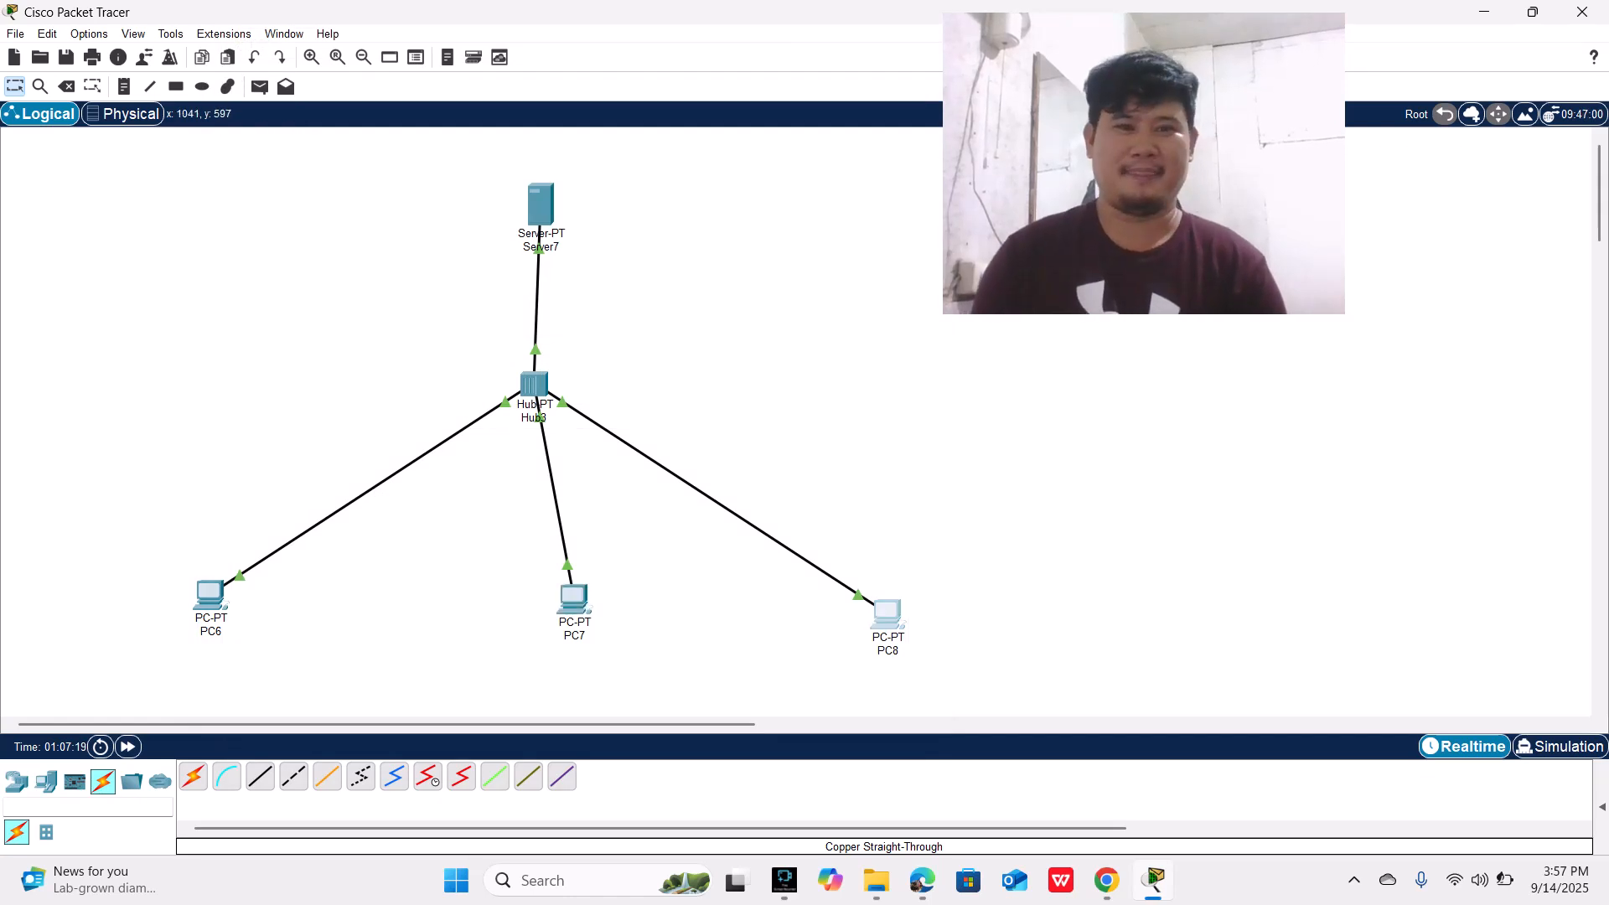
# Step: Set PC8's IPv4 configuration on FastEthernet0 to DHCP and close its configuration window
pyautogui.click(888, 613)
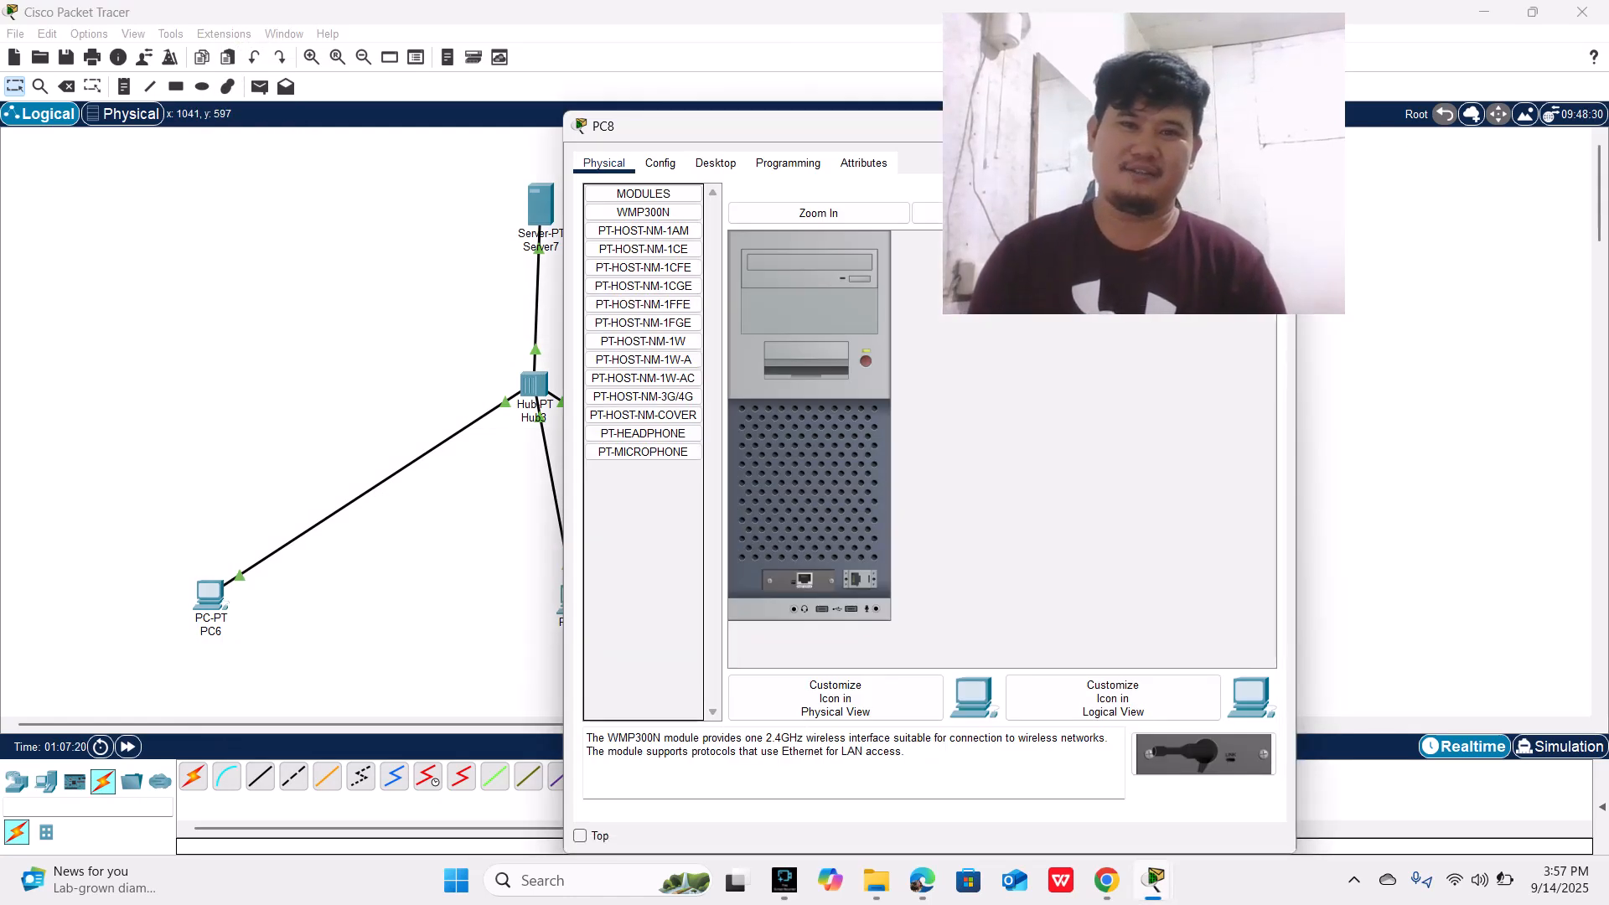
pyautogui.moveTo(823, 125); pyautogui.dragTo(475, 33)
pyautogui.click(368, 71)
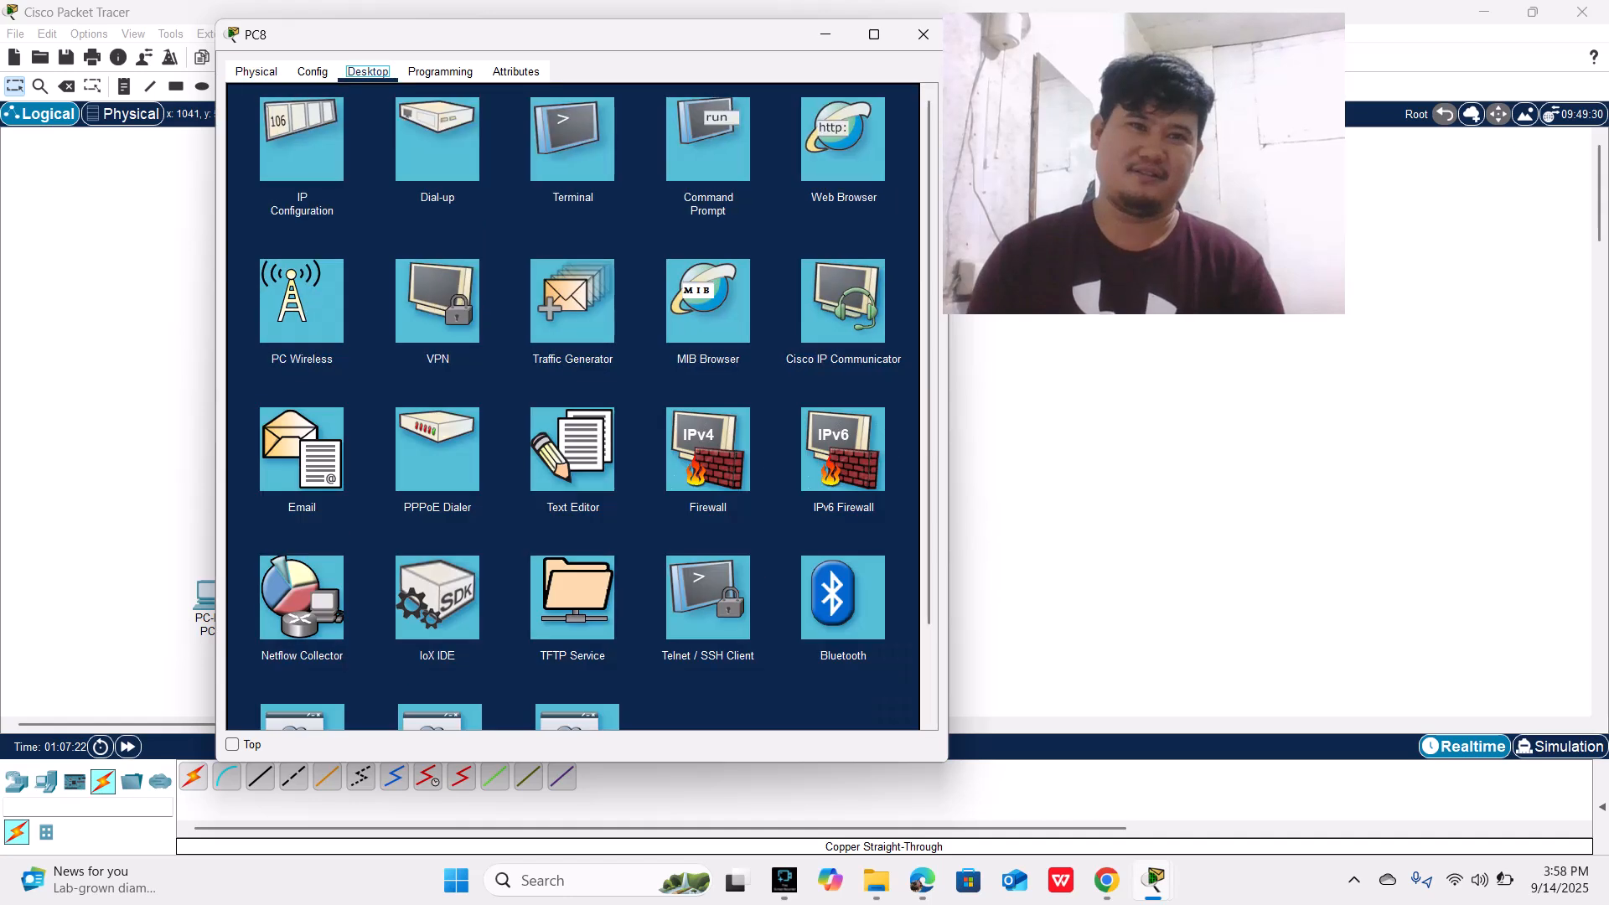
pyautogui.click(301, 138)
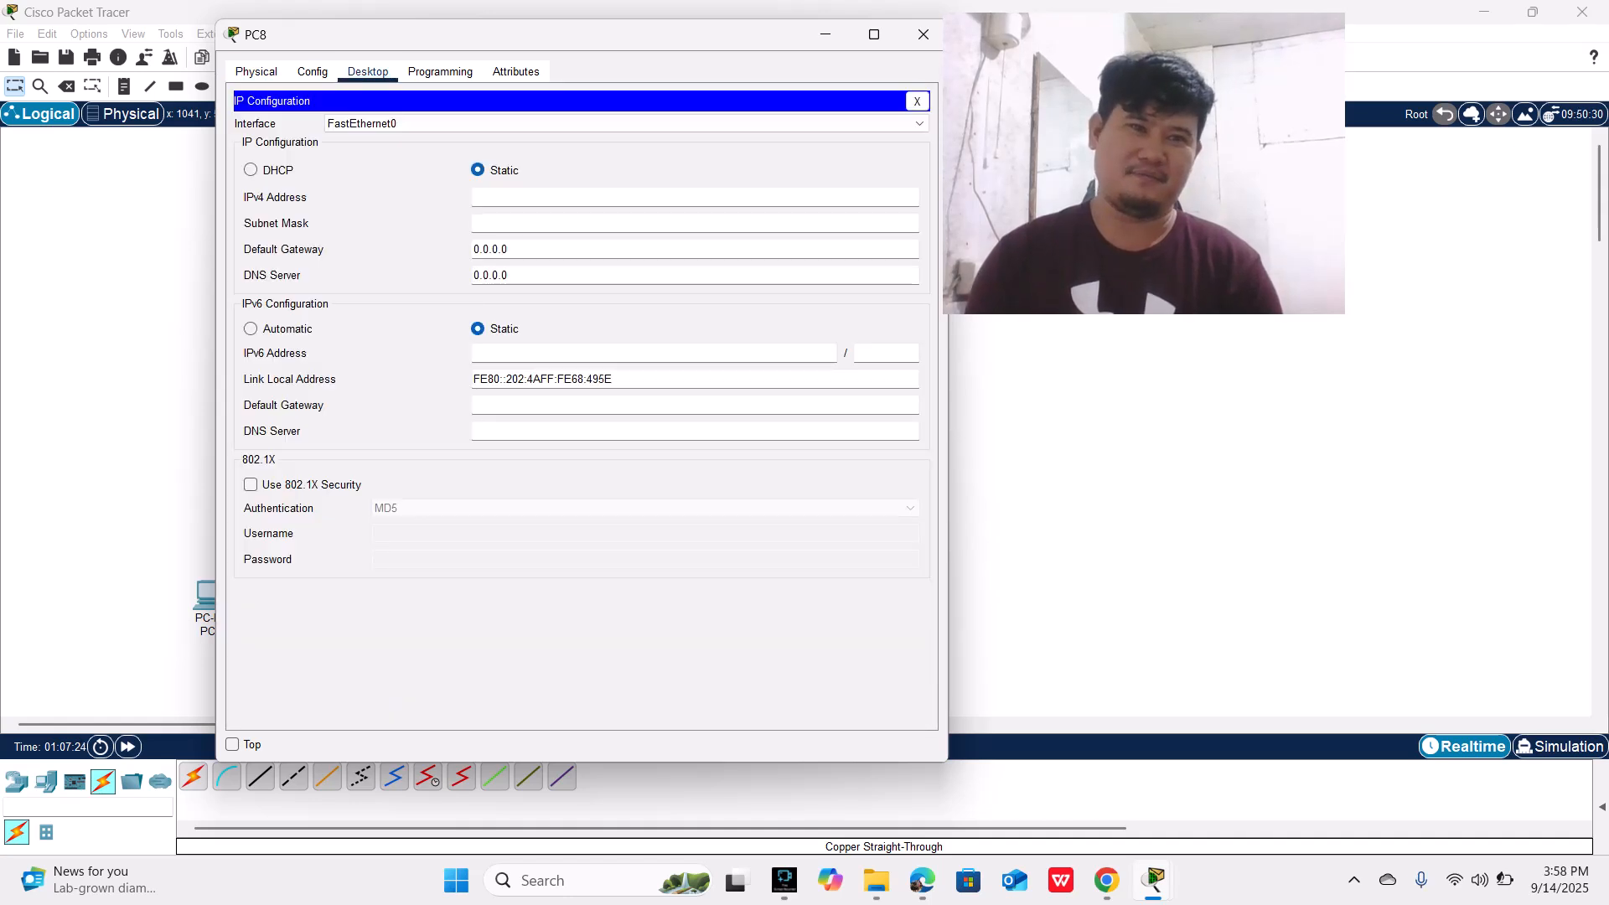
pyautogui.click(251, 169)
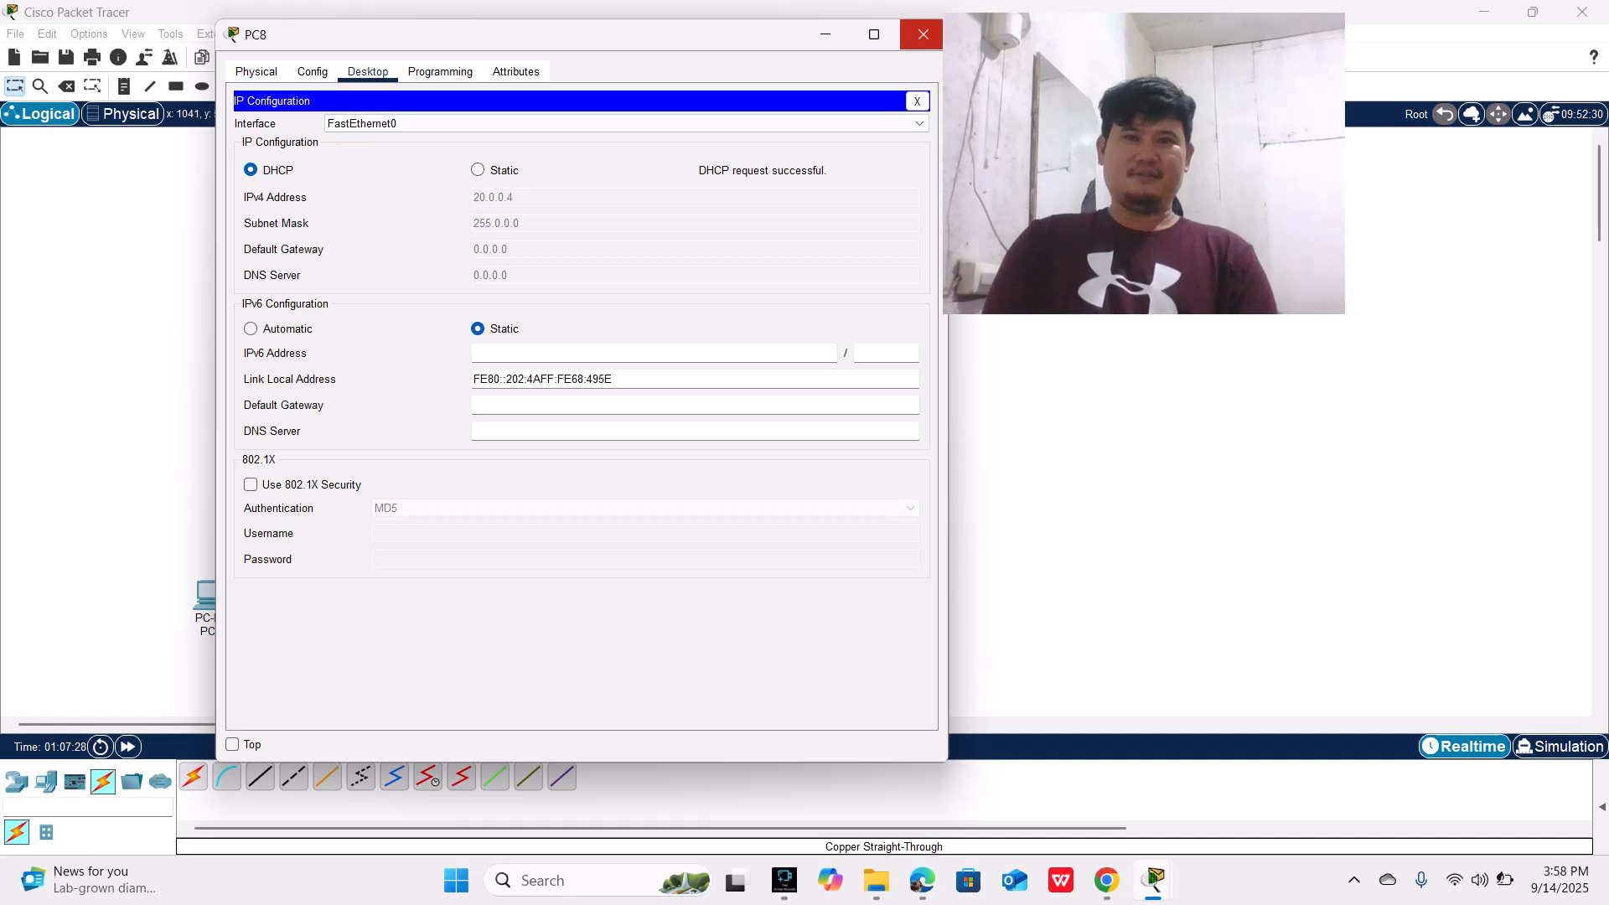
pyautogui.click(922, 35)
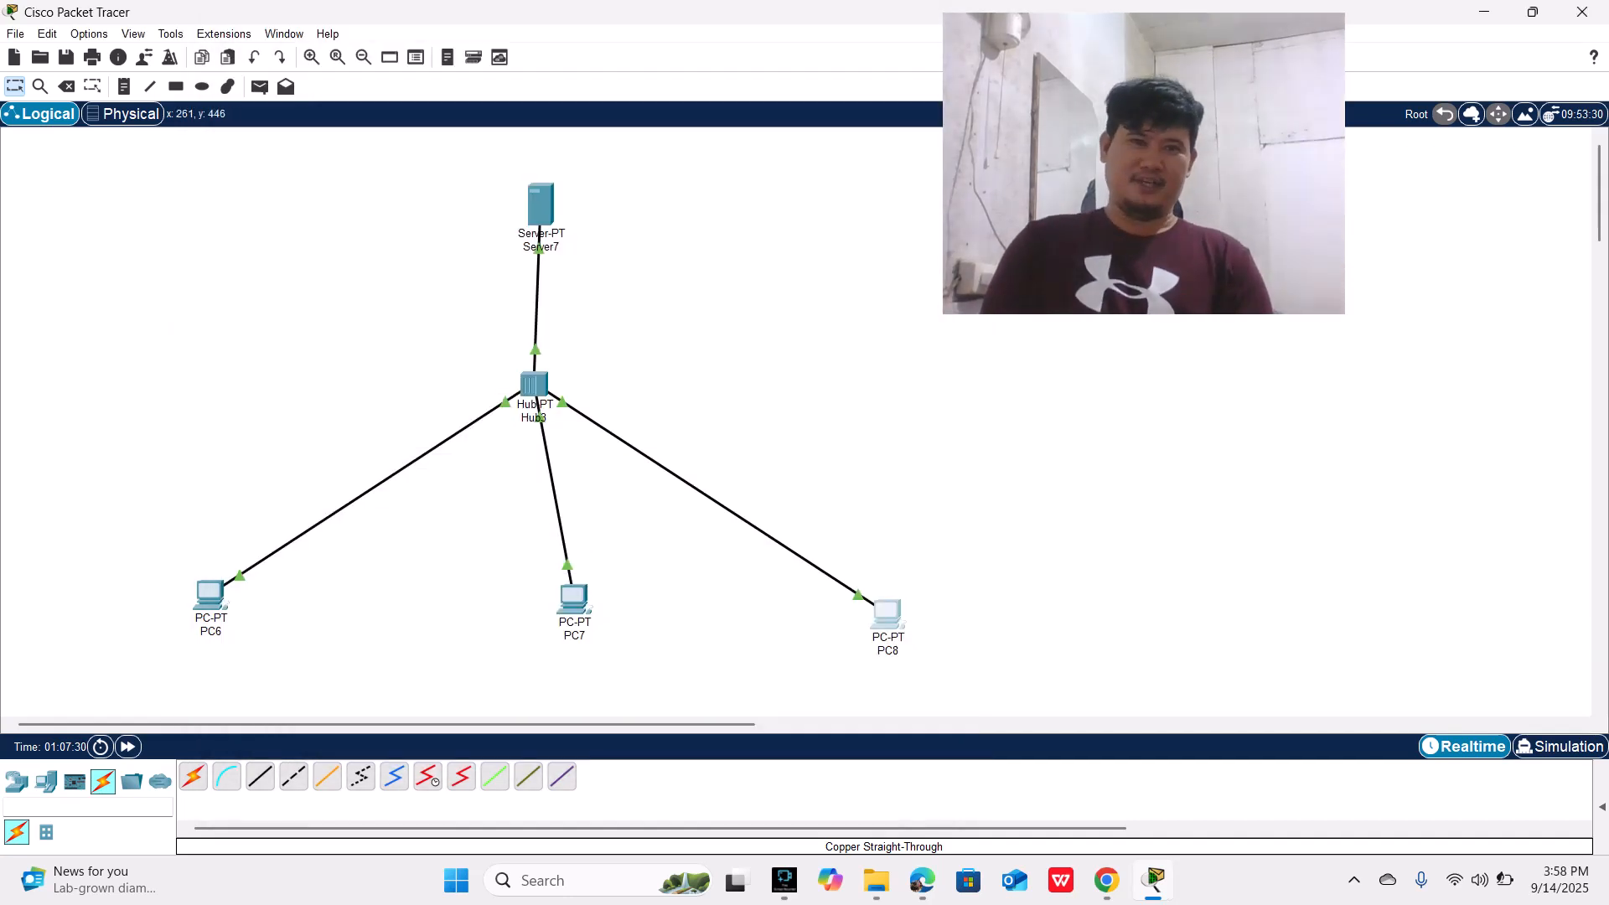
# Step: Ping the server at 20.0.0.1 from PC6's command prompt
pyautogui.click(210, 595)
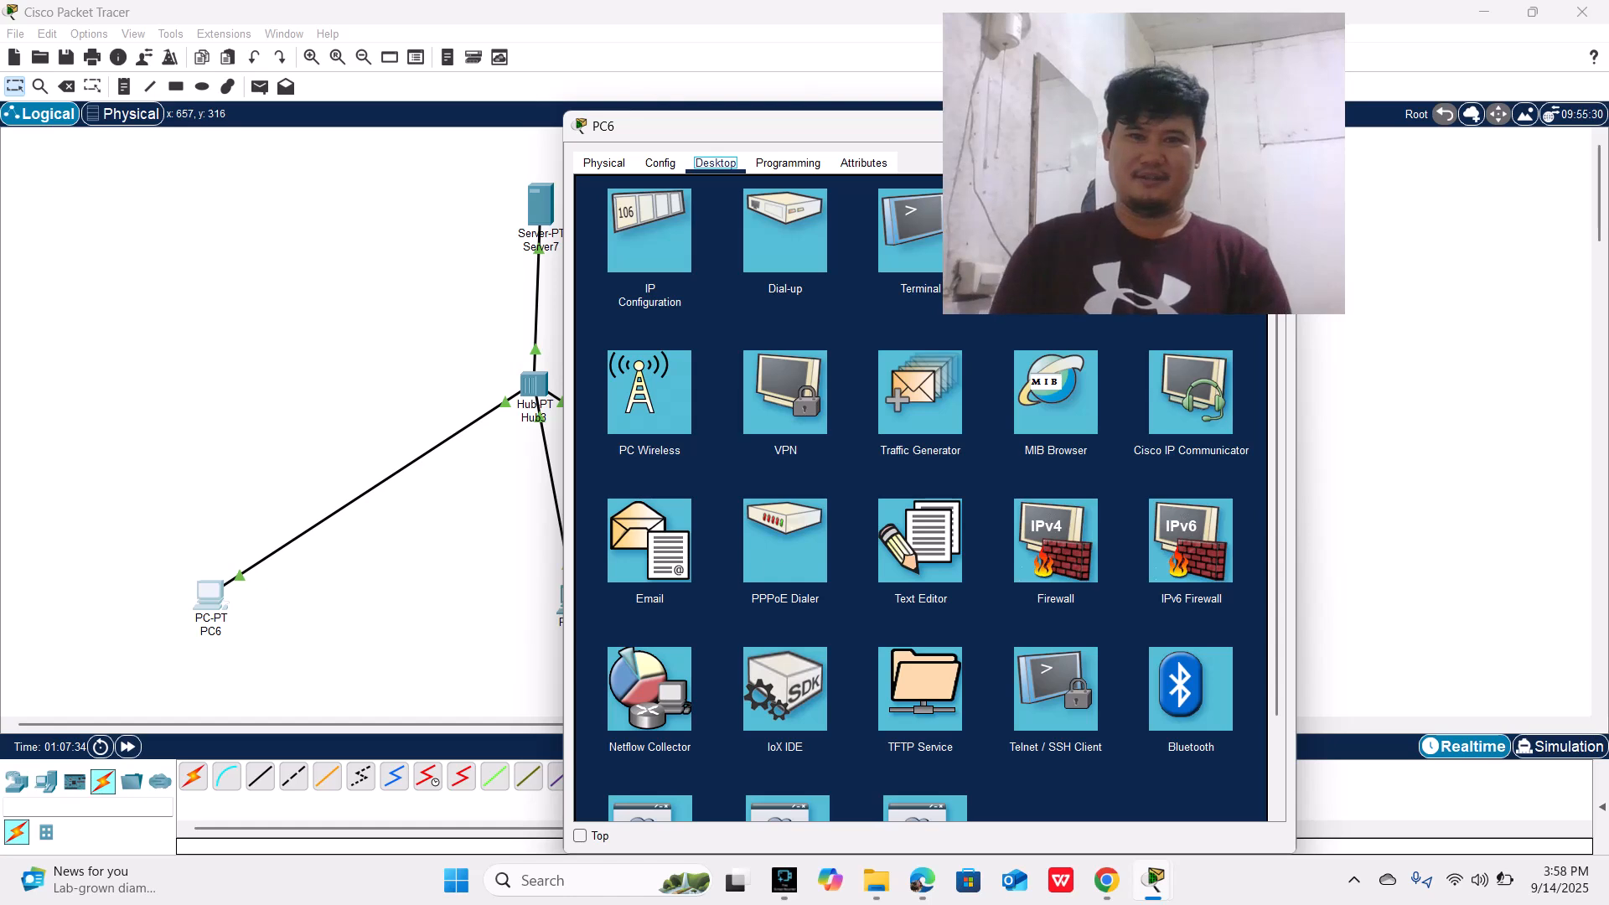
pyautogui.moveTo(729, 131); pyautogui.dragTo(346, 116)
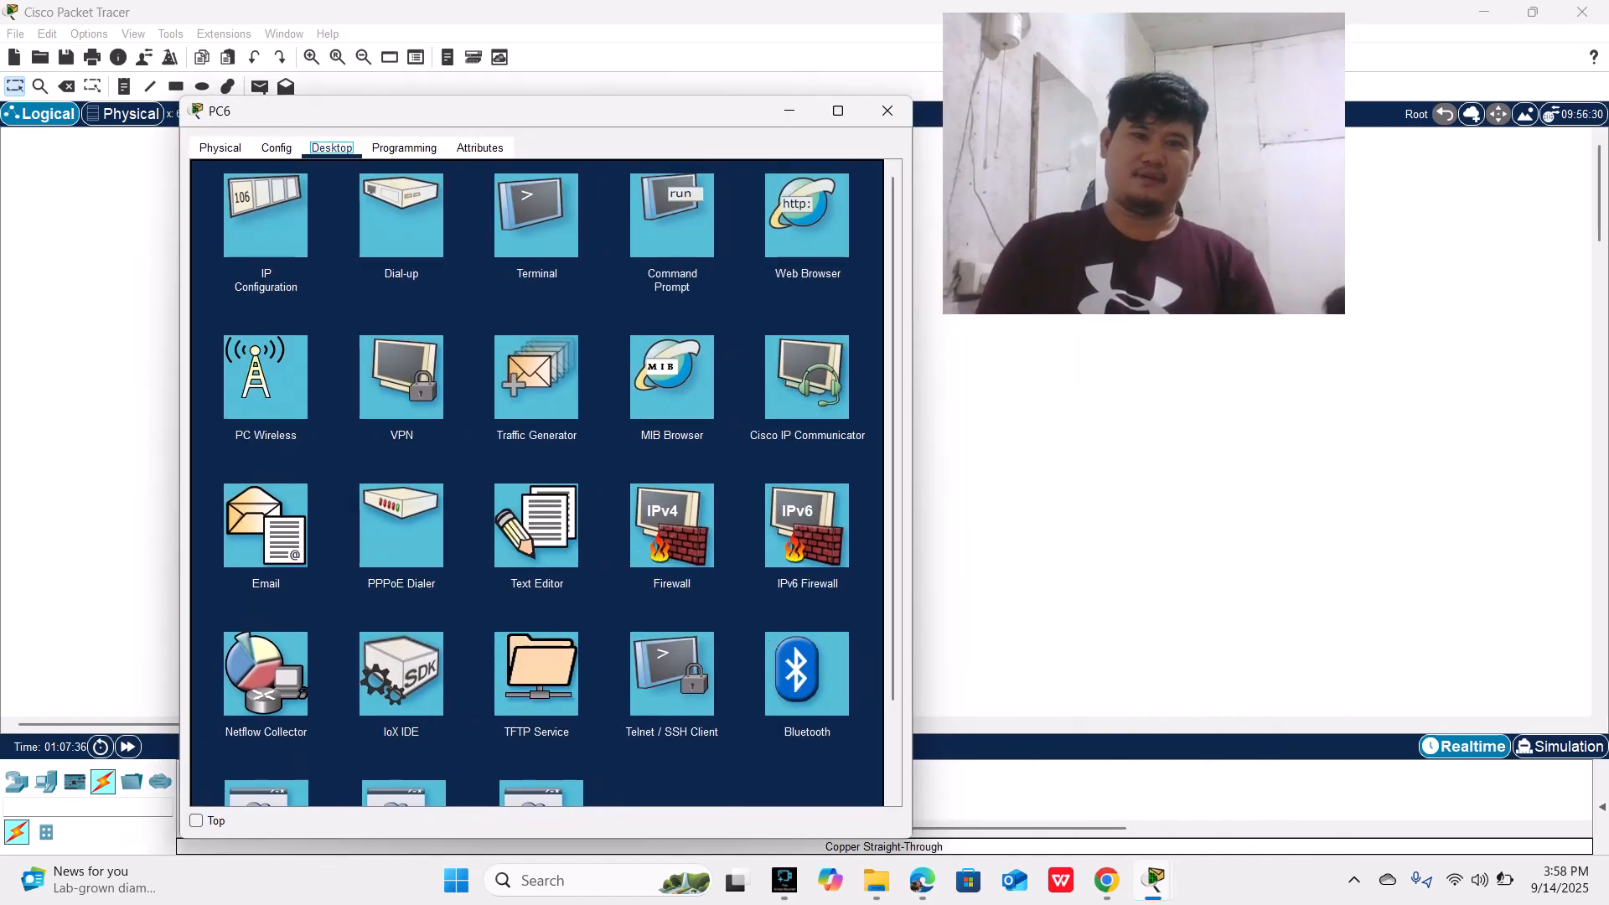
pyautogui.click(672, 215)
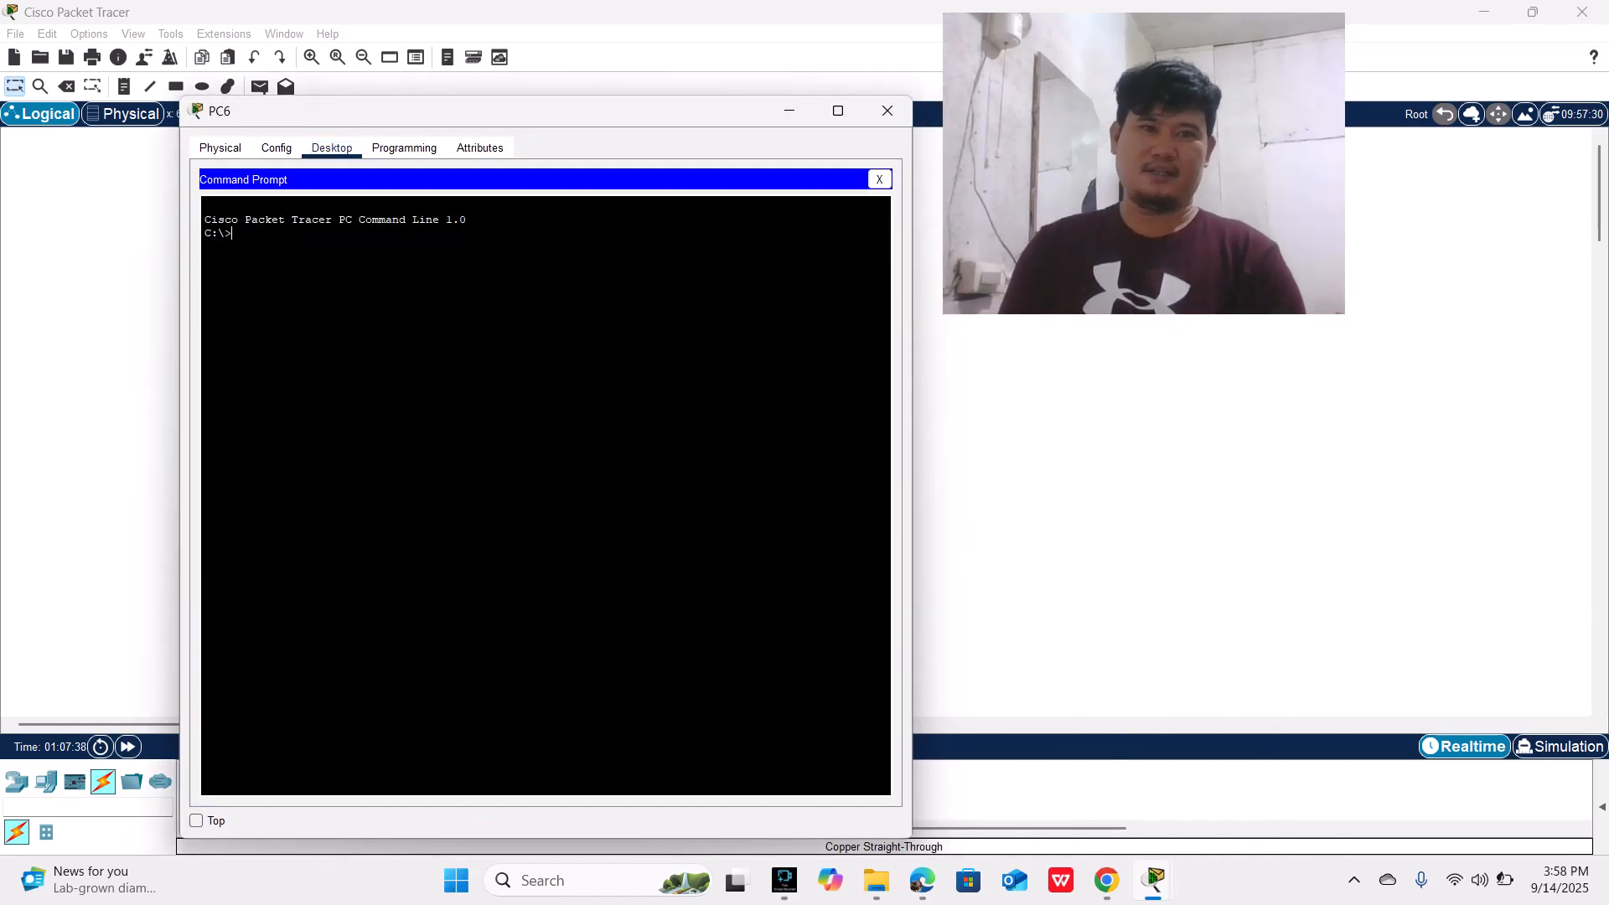
pyautogui.write('pin')
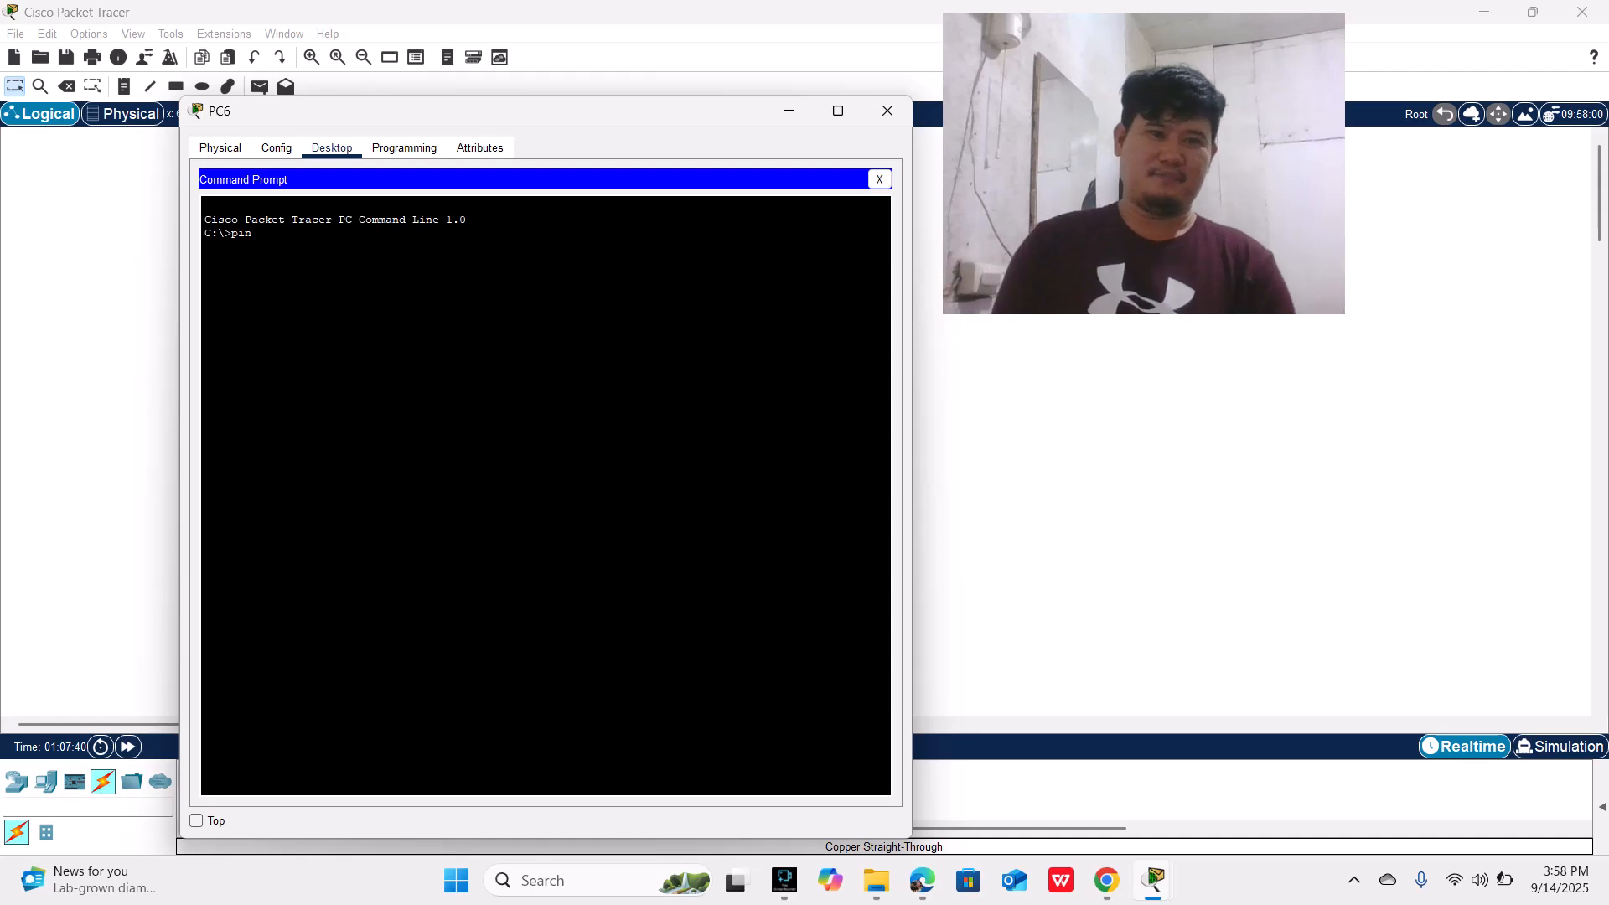
pyautogui.write('g')
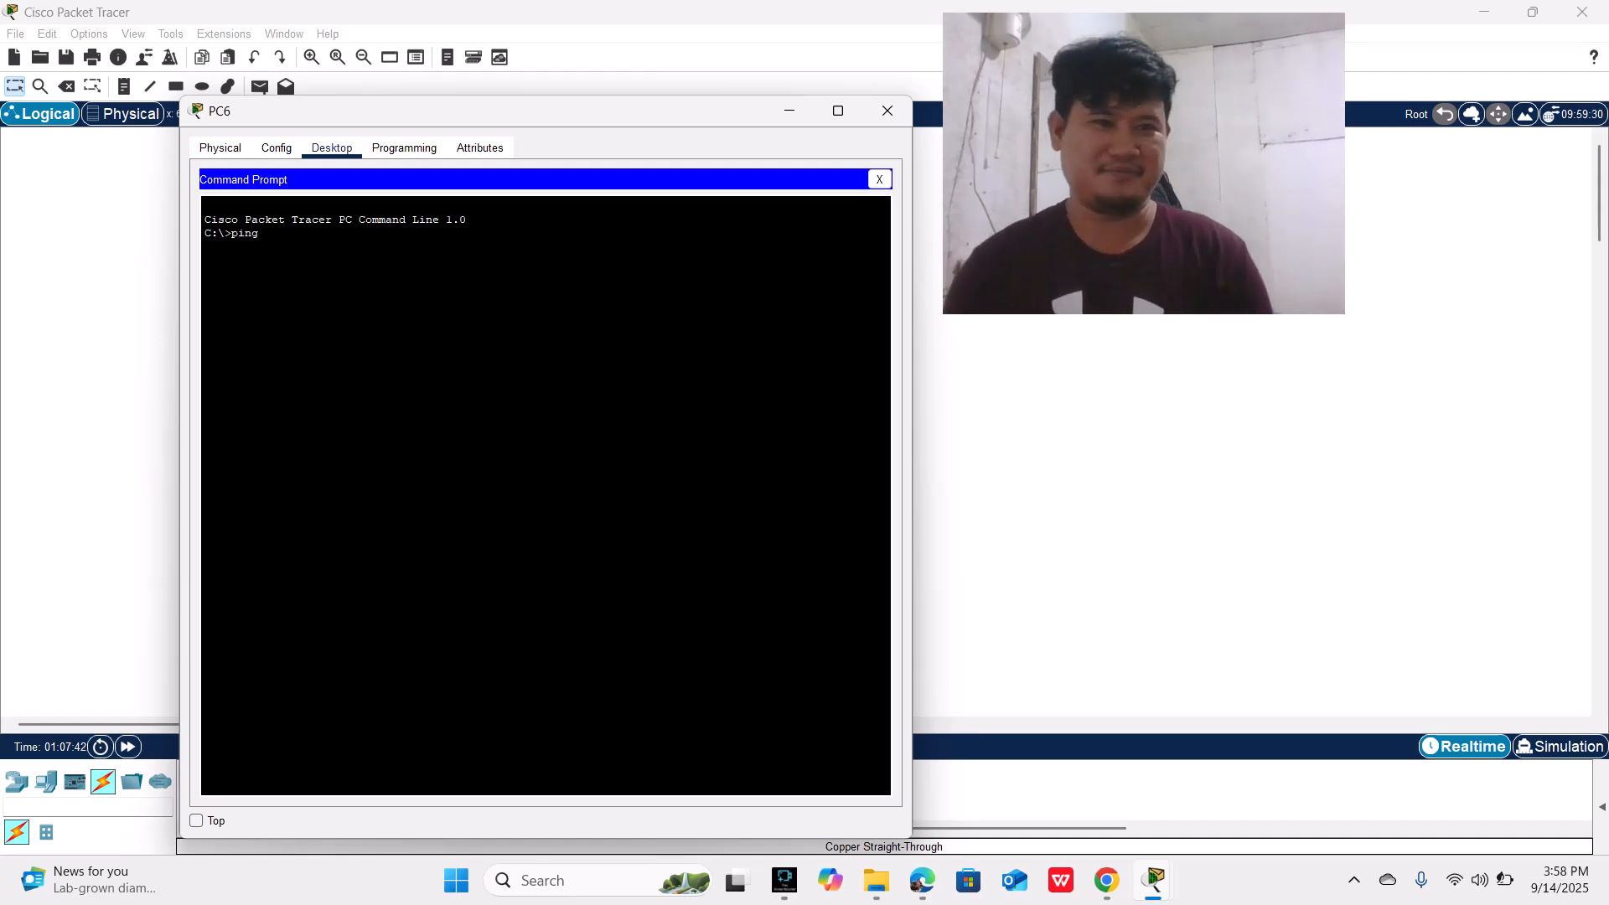
pyautogui.write(' 20.')
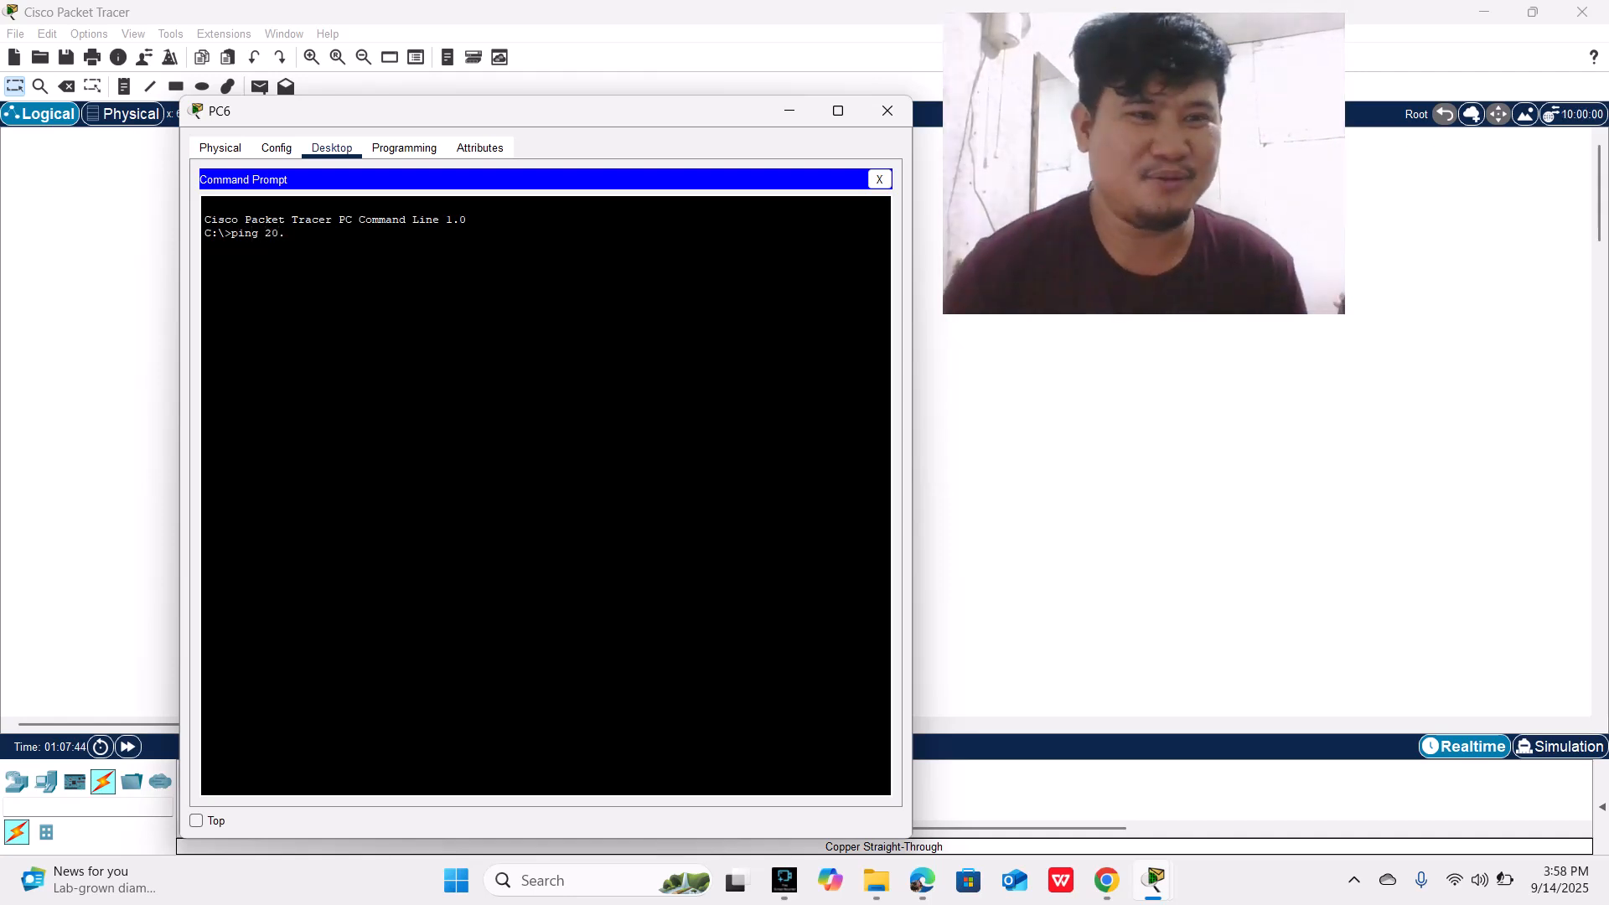
pyautogui.write('0')
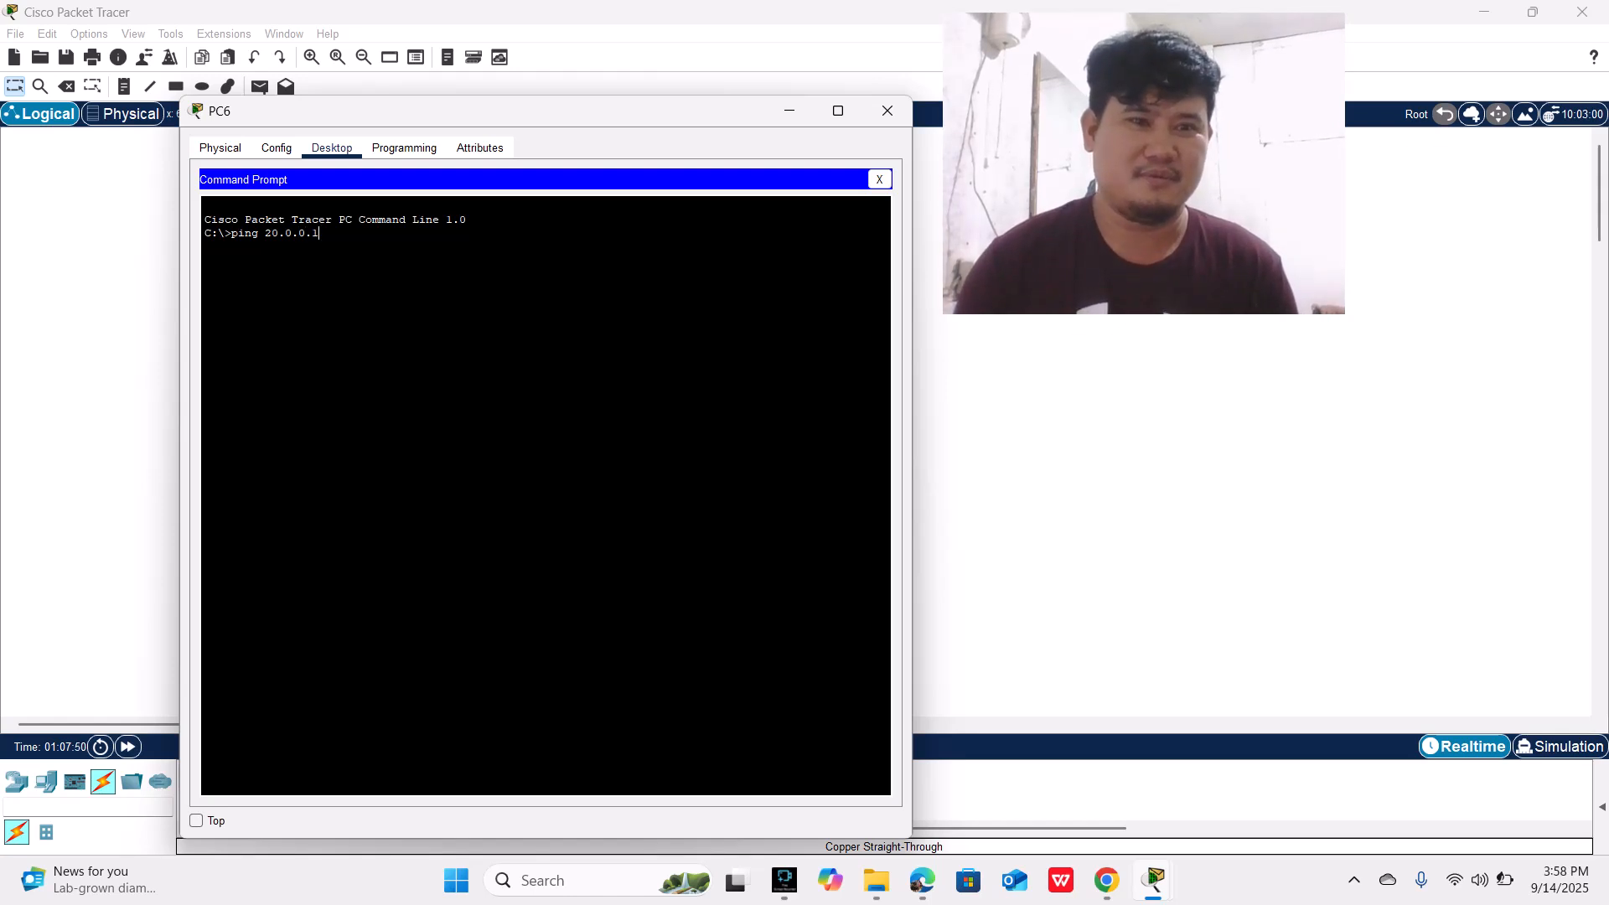
pyautogui.write('.0.1')
pyautogui.press('Return')
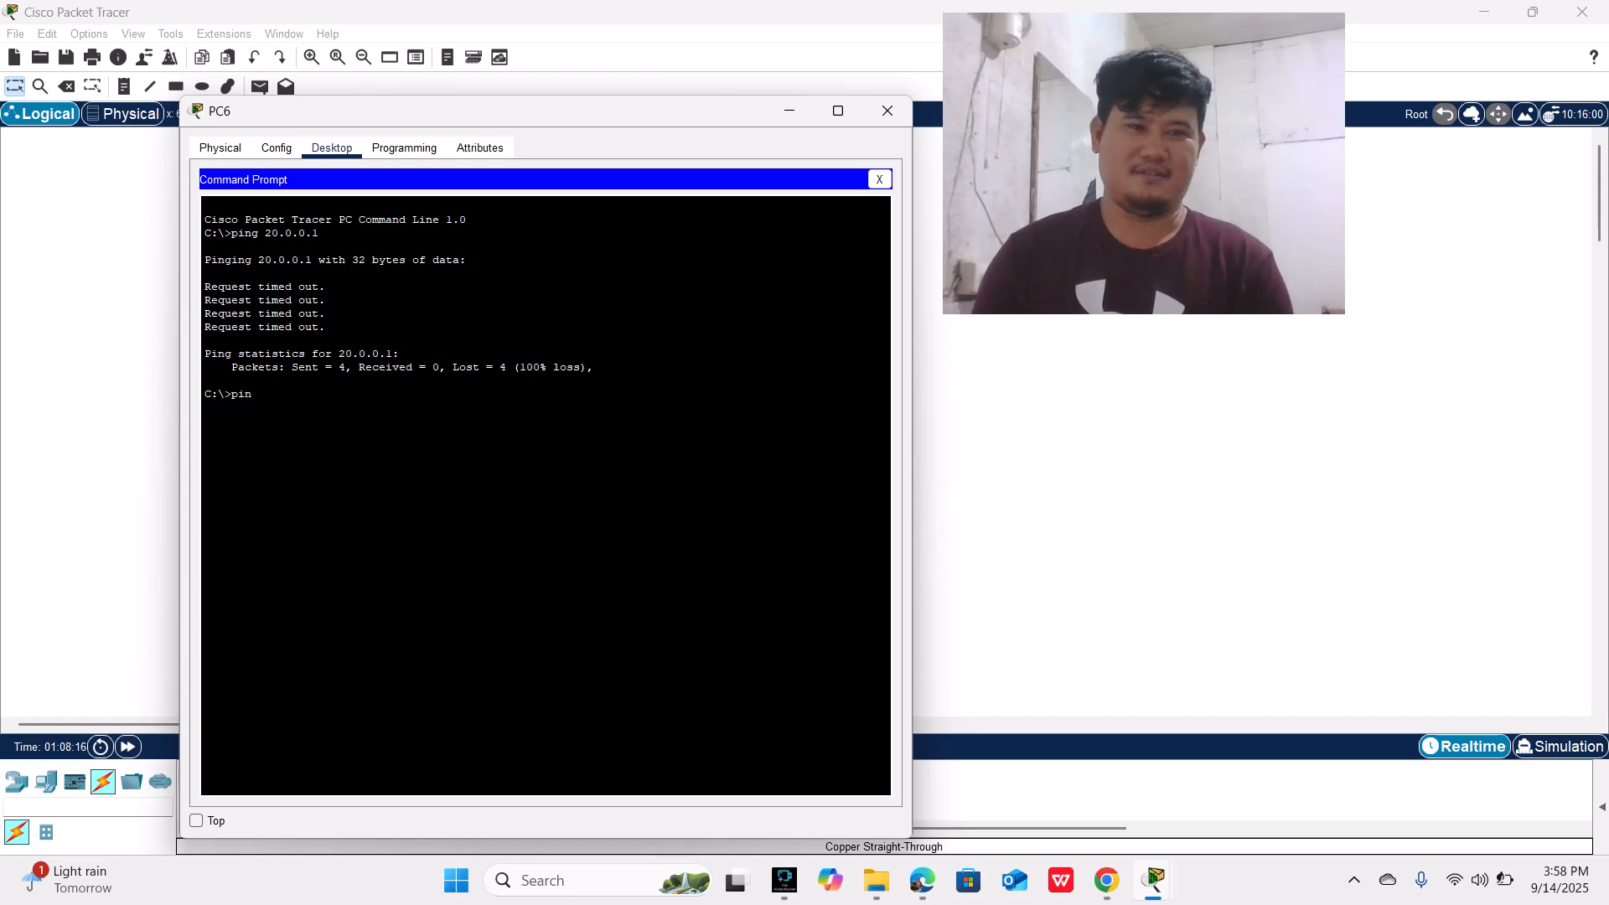
# Step: Ping 20.0.0.3 from PC6's command prompt, then close PC6's window
pyautogui.write('ng')
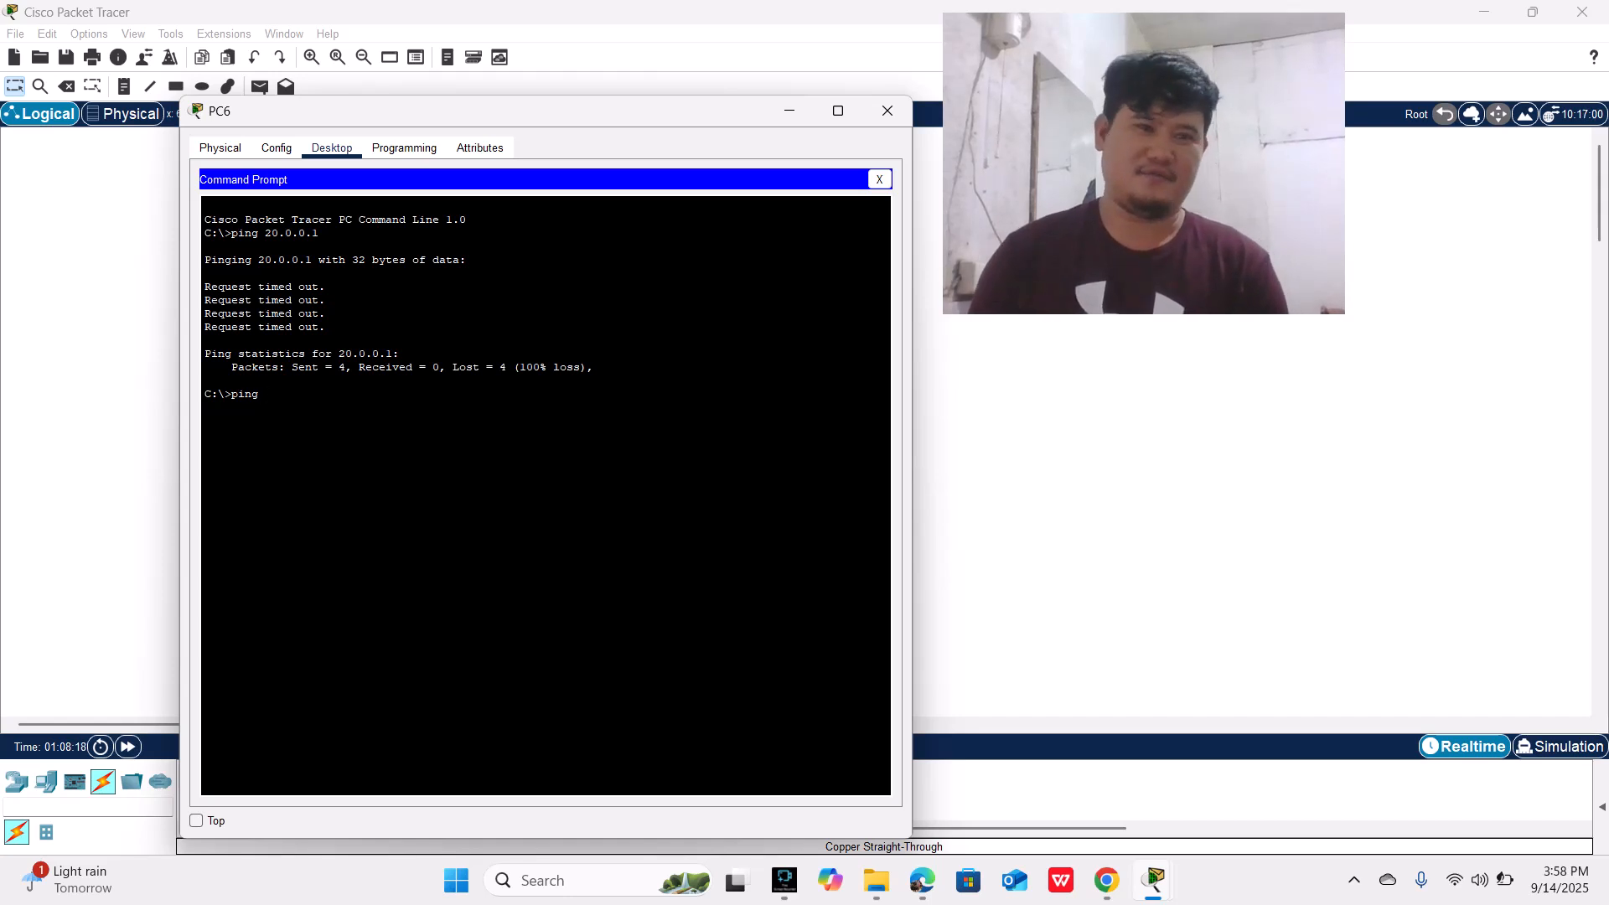
pyautogui.write(' 20')
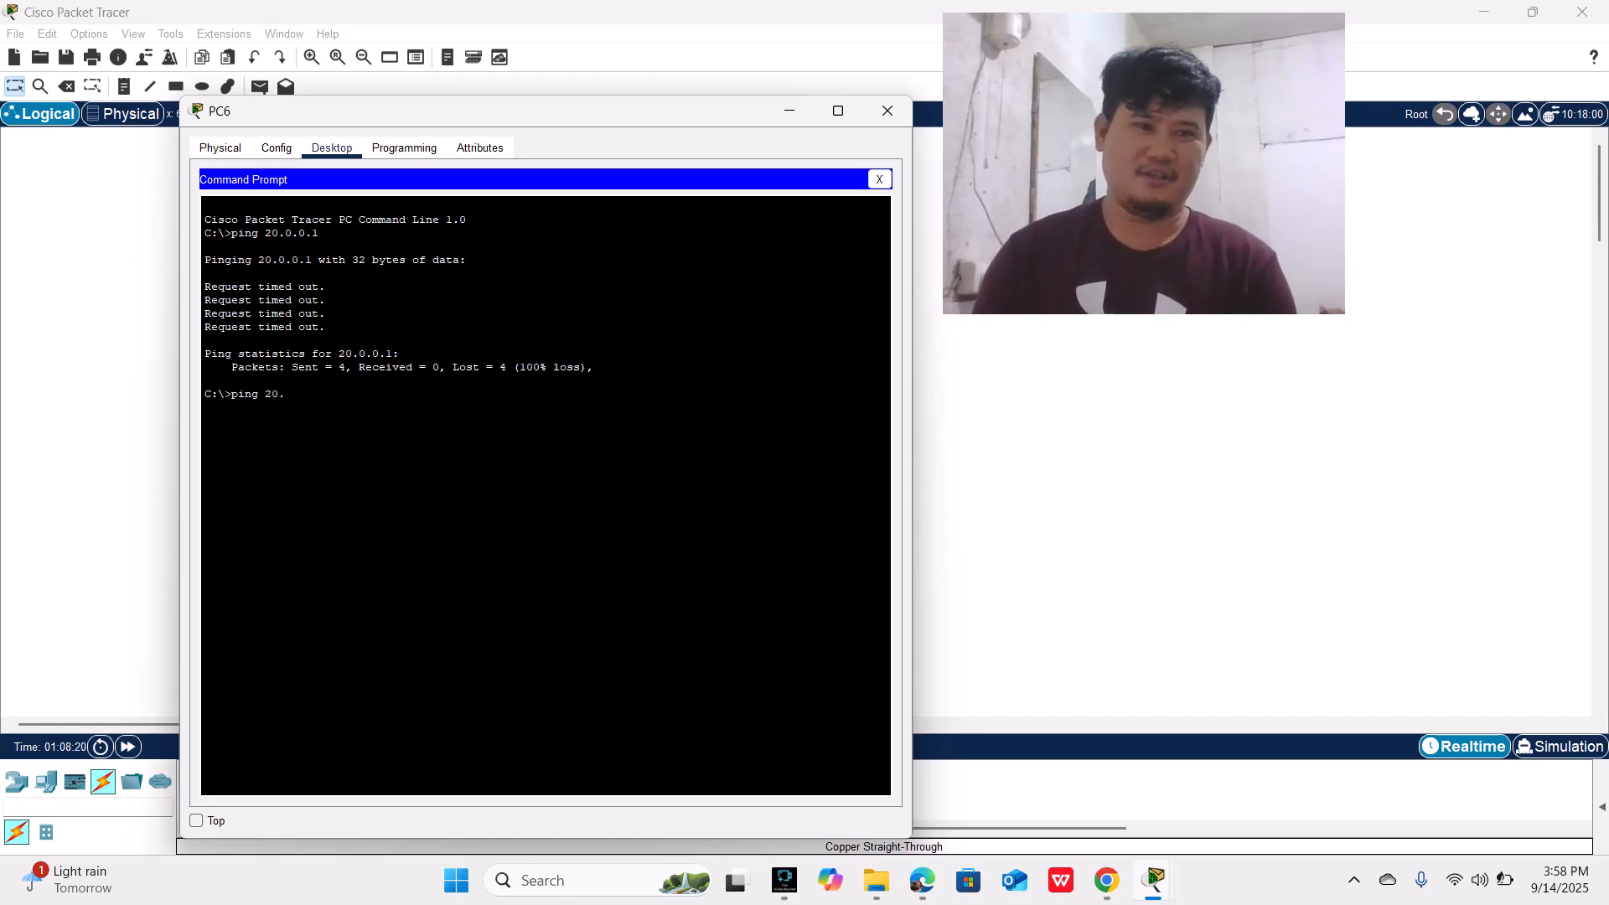
pyautogui.write('.0')
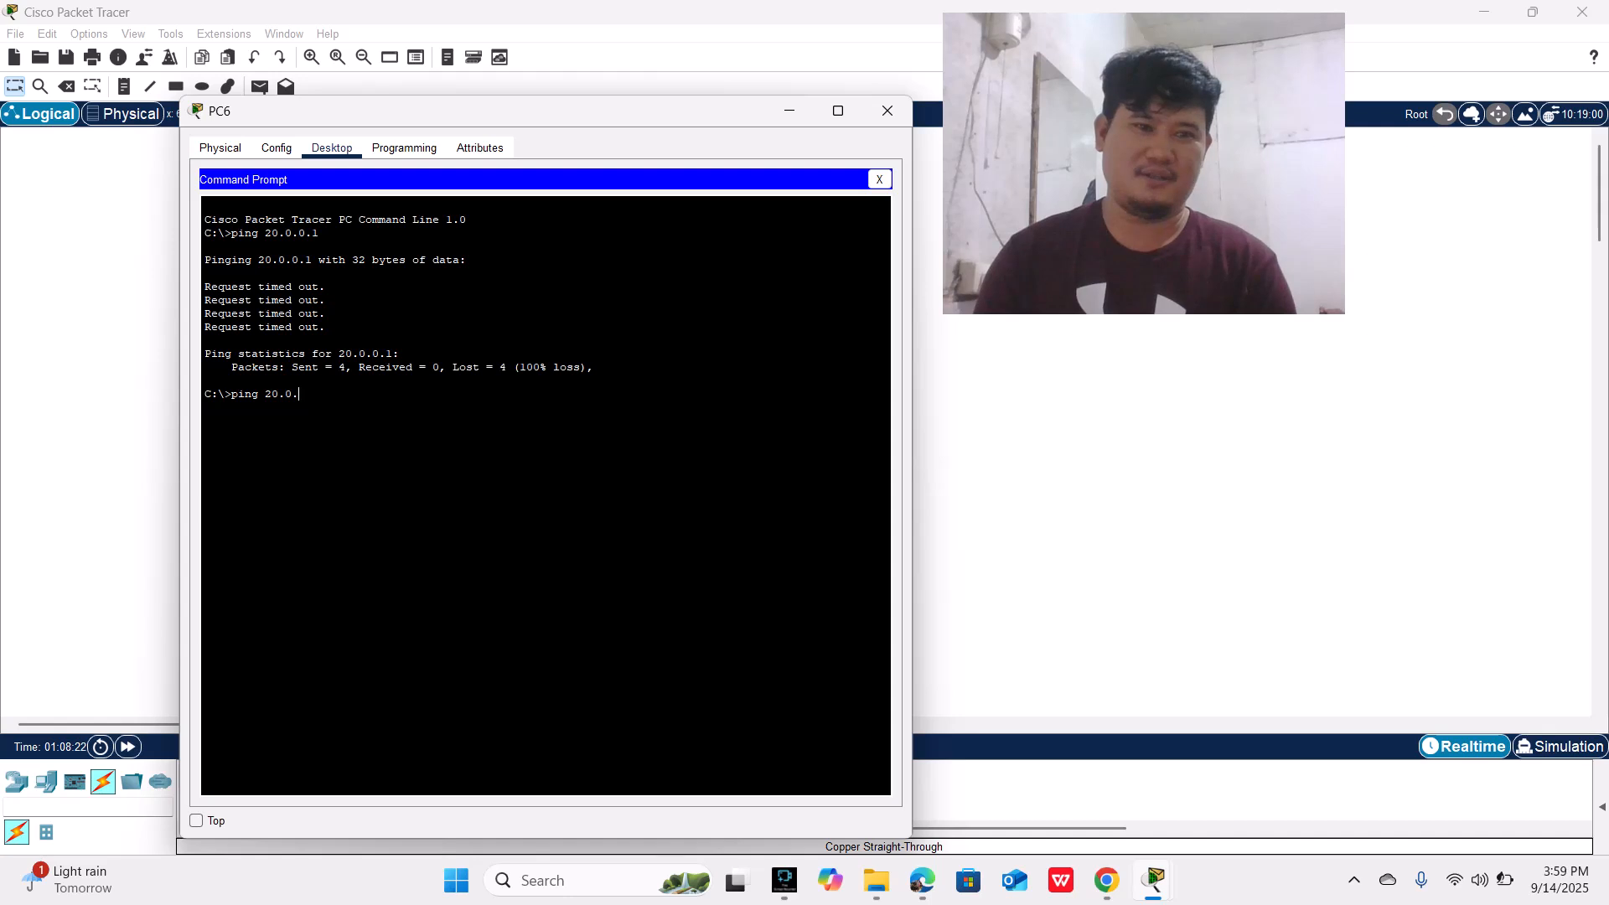
pyautogui.write('.0.3')
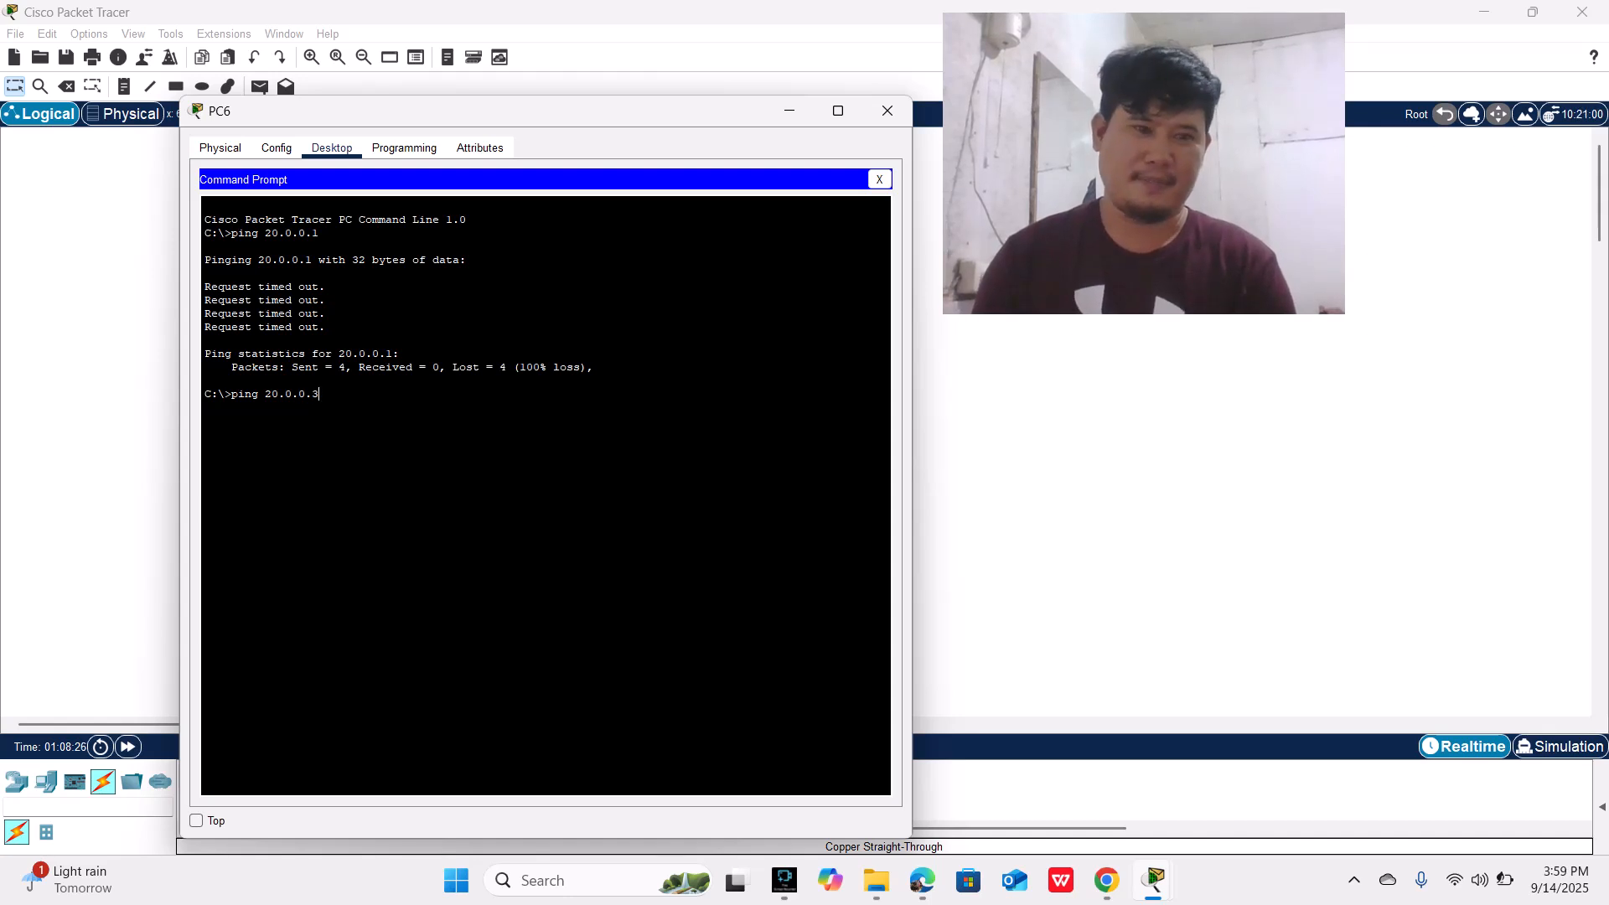
pyautogui.press('Return')
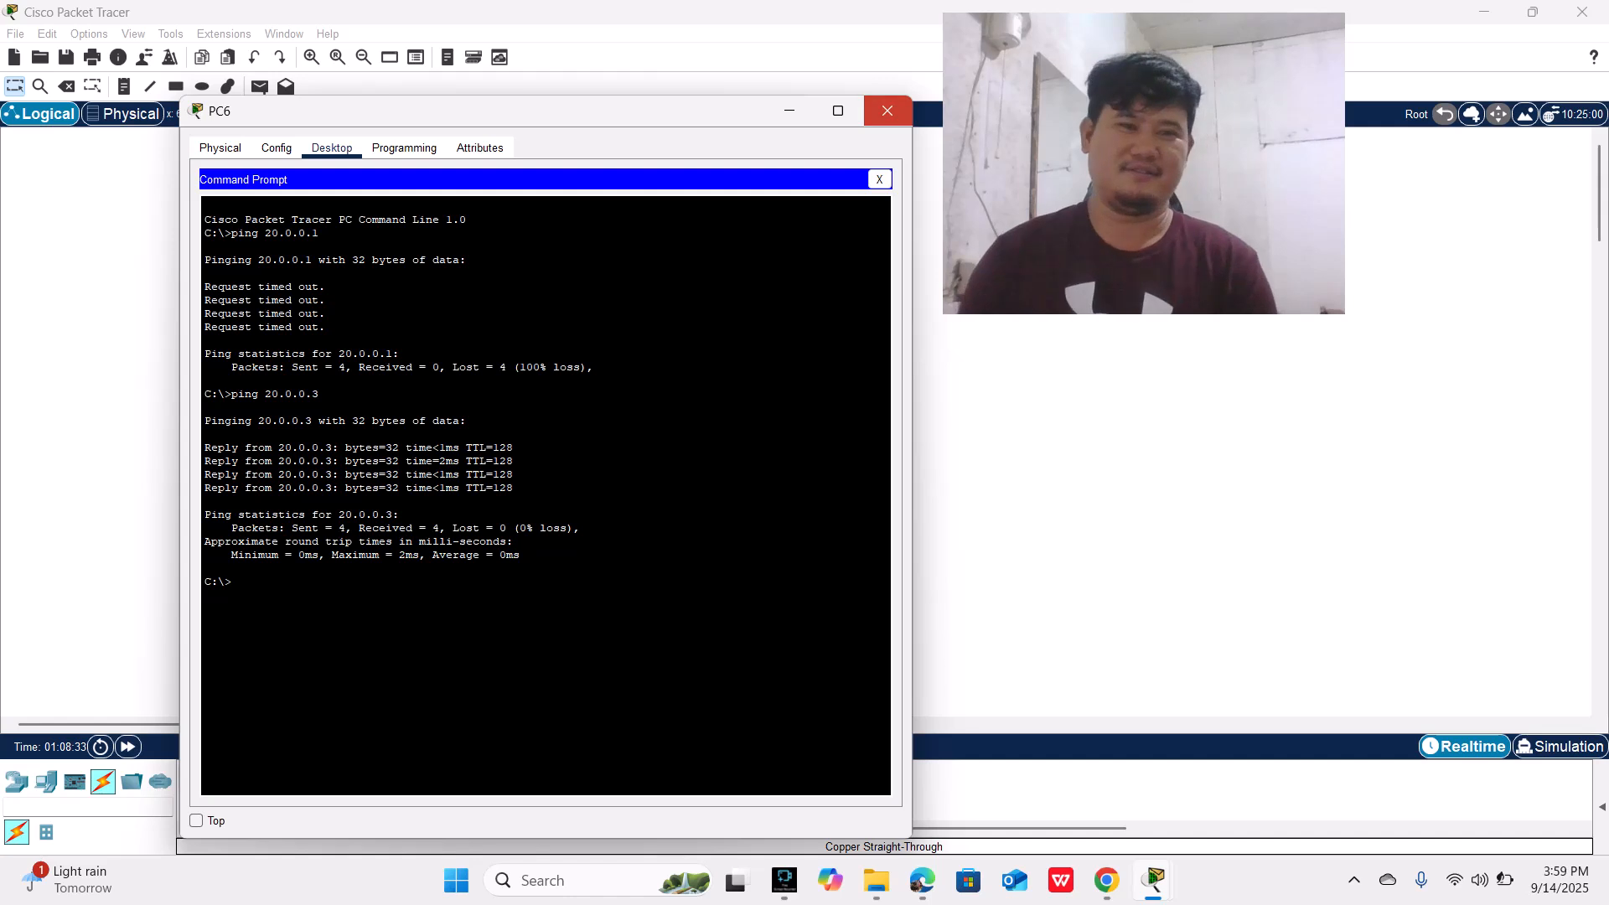
pyautogui.click(887, 110)
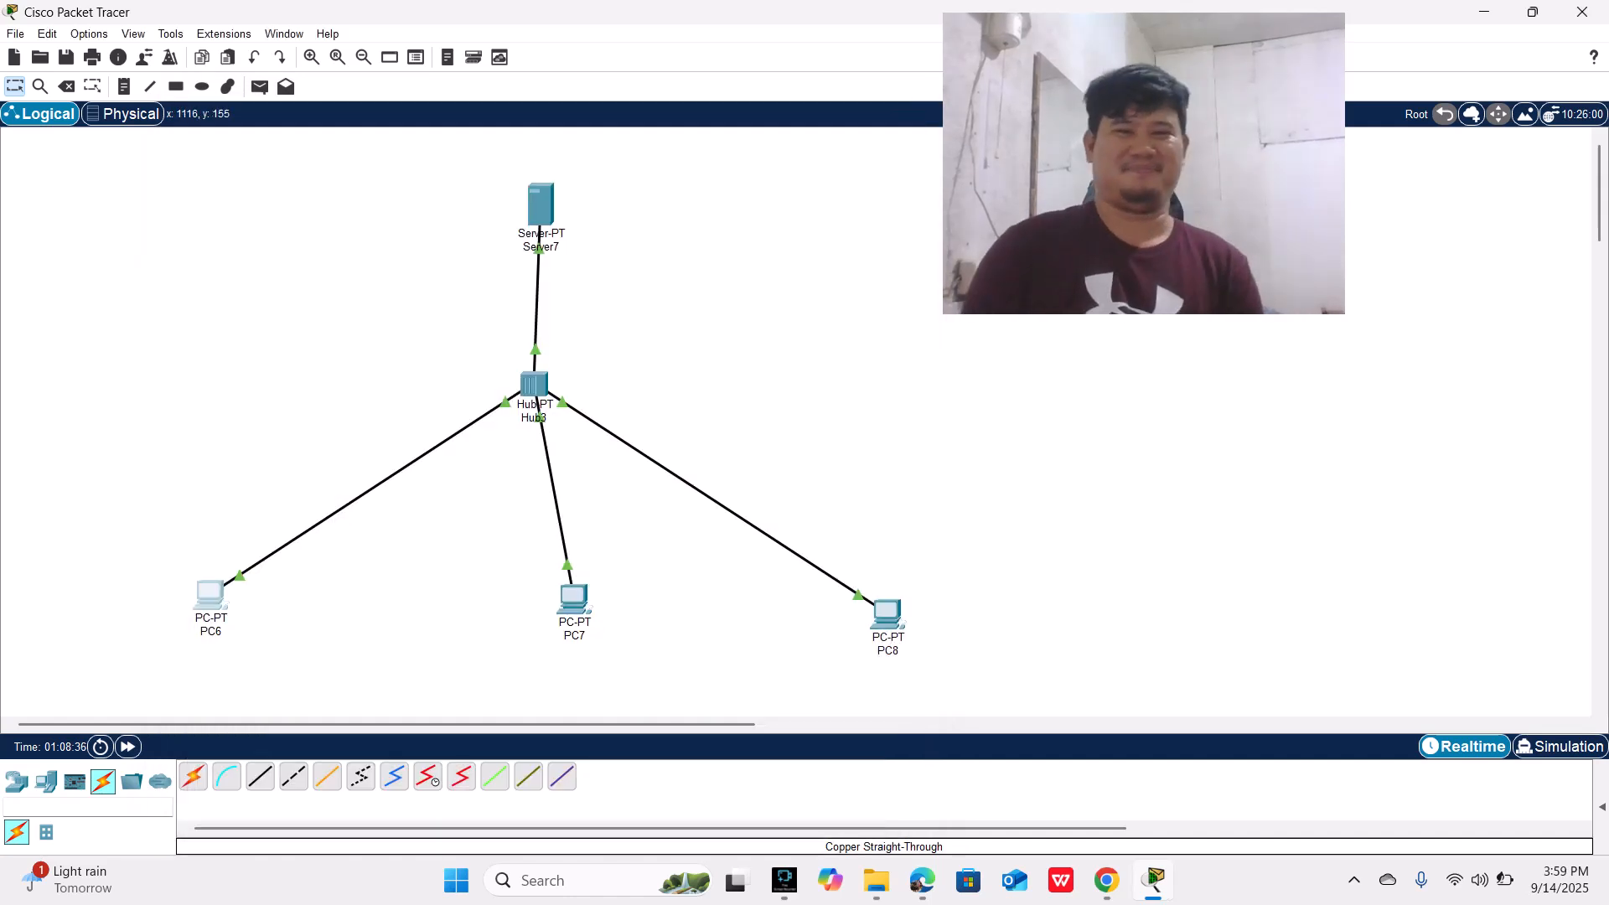